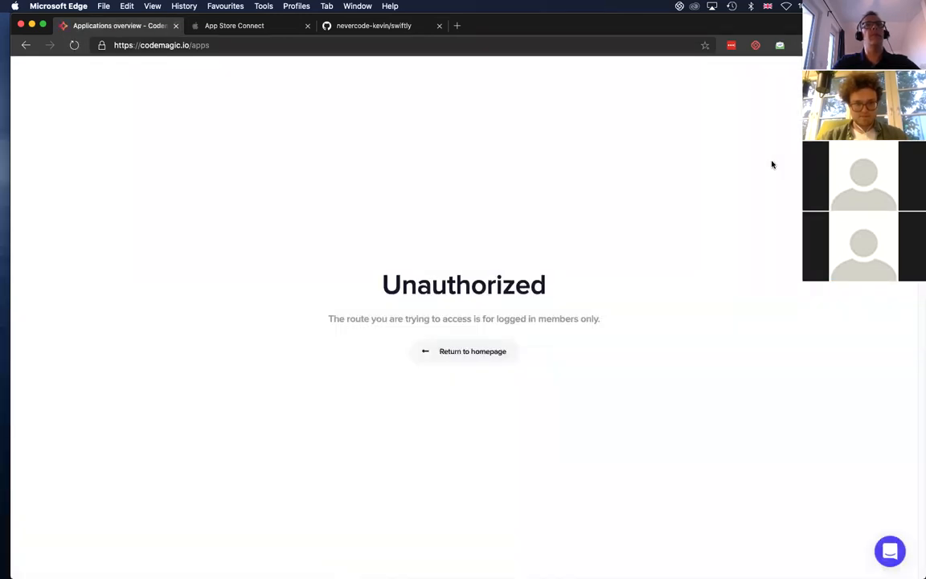
Return to the Codemagic homepage and join using GitHub to reach the applications overview
{"action": "left_click", "coordinate": [497, 360]}
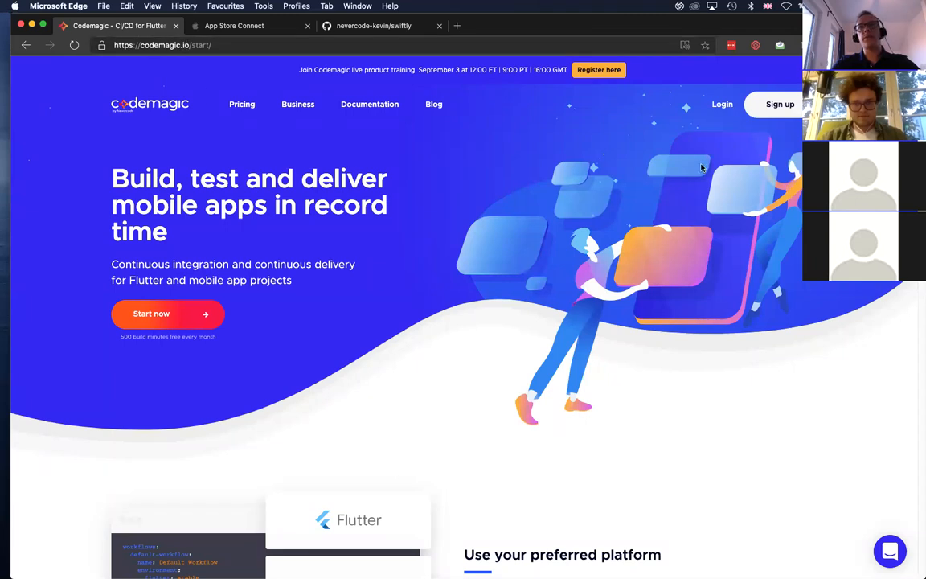
{"action": "left_click", "coordinate": [787, 106]}
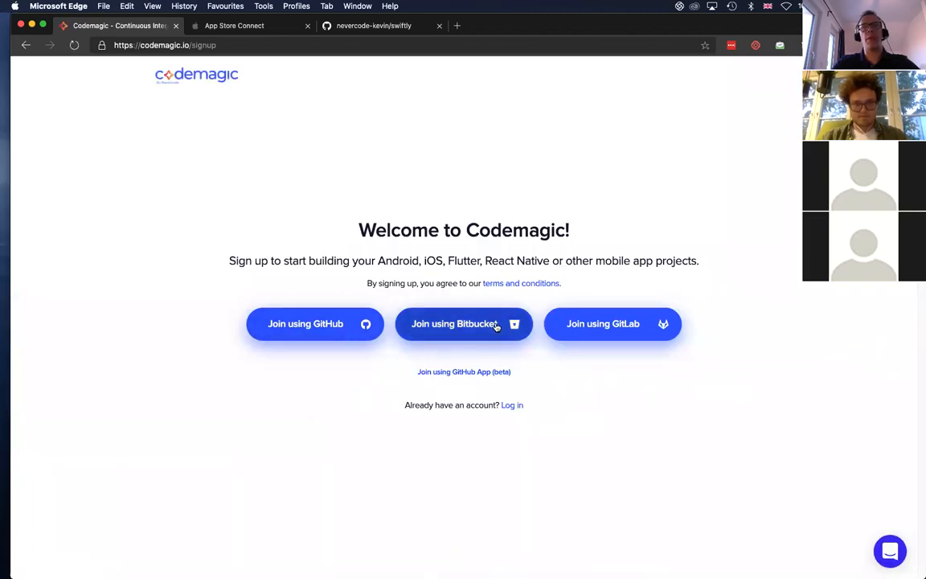
{"action": "left_click", "coordinate": [329, 326]}
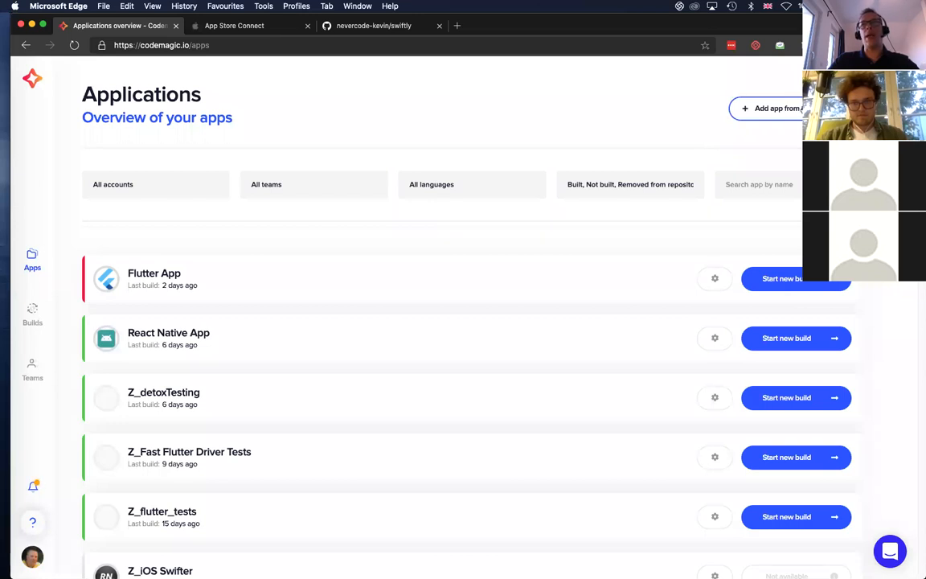
Search the applications list by name for "swift"
{"action": "left_click", "coordinate": [772, 108]}
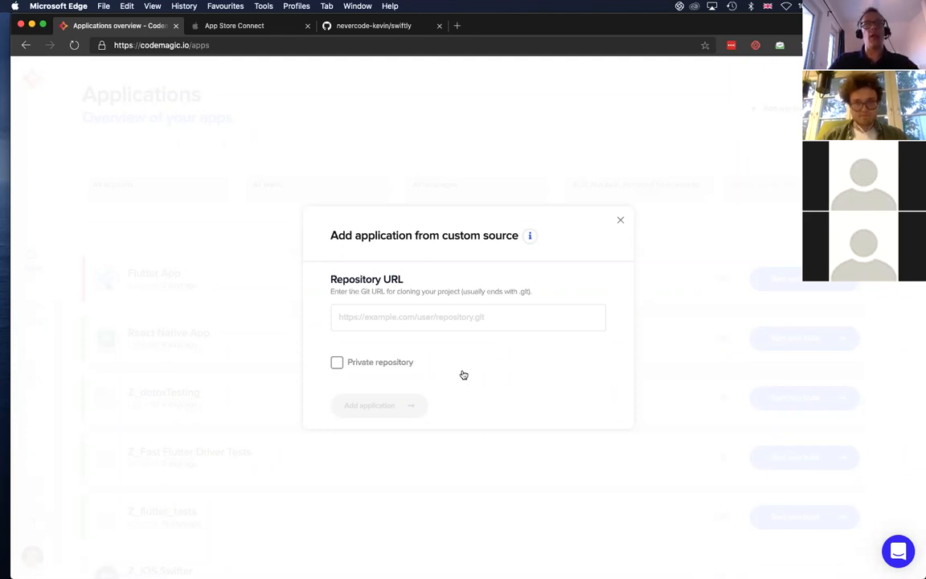
{"action": "left_click", "coordinate": [622, 221]}
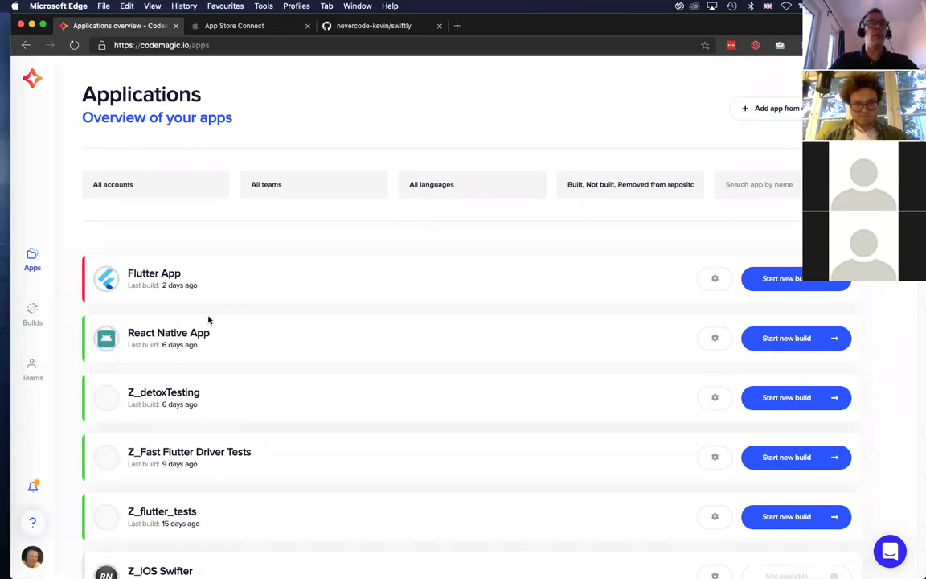
{"action": "scroll", "coordinate": [313, 305], "scroll_direction": "down", "scroll_amount": 3}
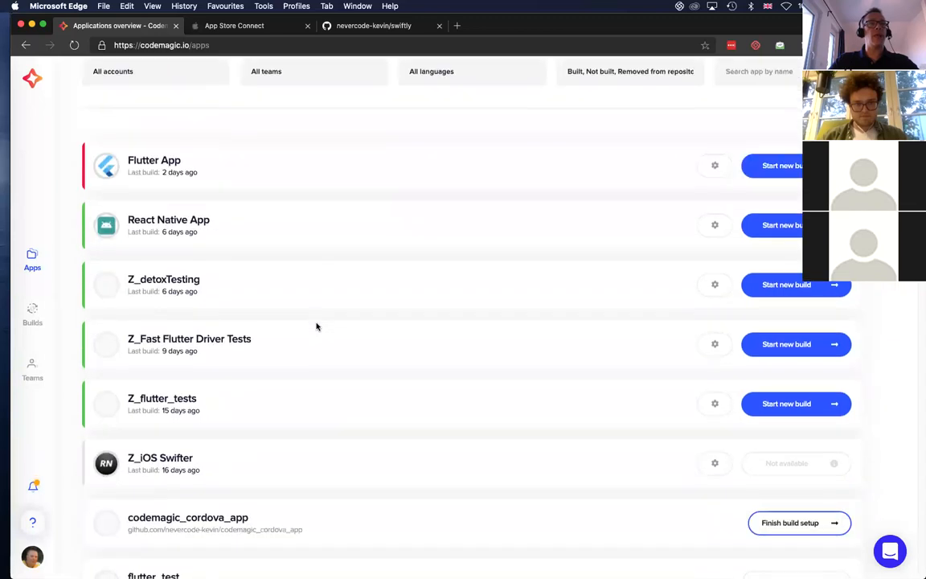
{"action": "scroll", "coordinate": [317, 327], "scroll_direction": "down", "scroll_amount": 6}
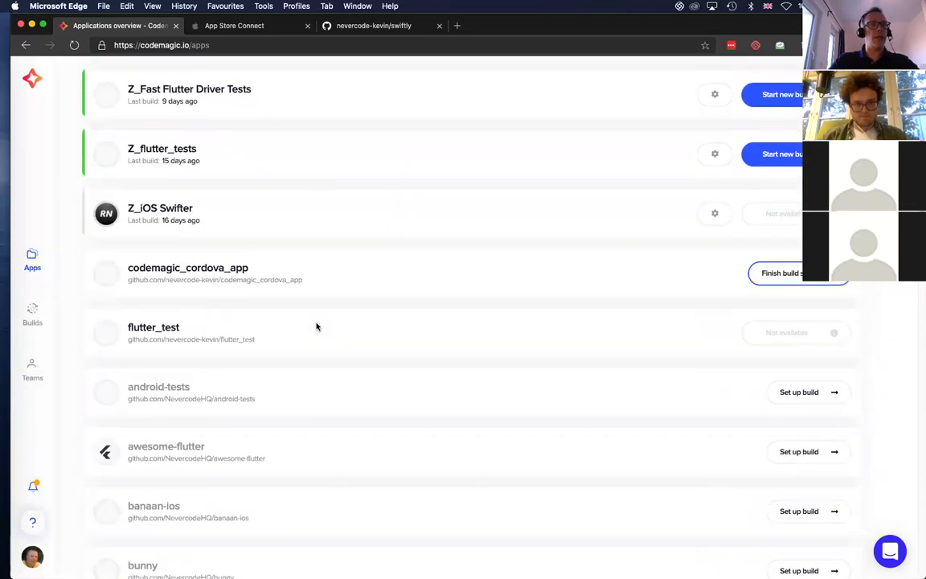
{"action": "scroll", "coordinate": [318, 322], "scroll_direction": "up", "scroll_amount": 10}
{"action": "left_click", "coordinate": [798, 197]}
{"action": "type", "text": "swift"}
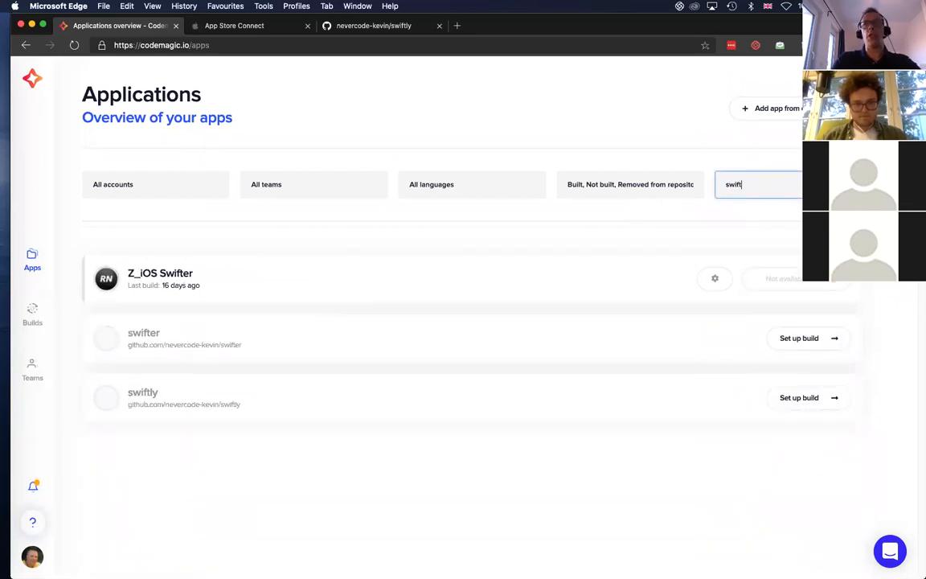
Examine the options offered by the account, language and build-status filters of the applications list
{"action": "left_click", "coordinate": [205, 187]}
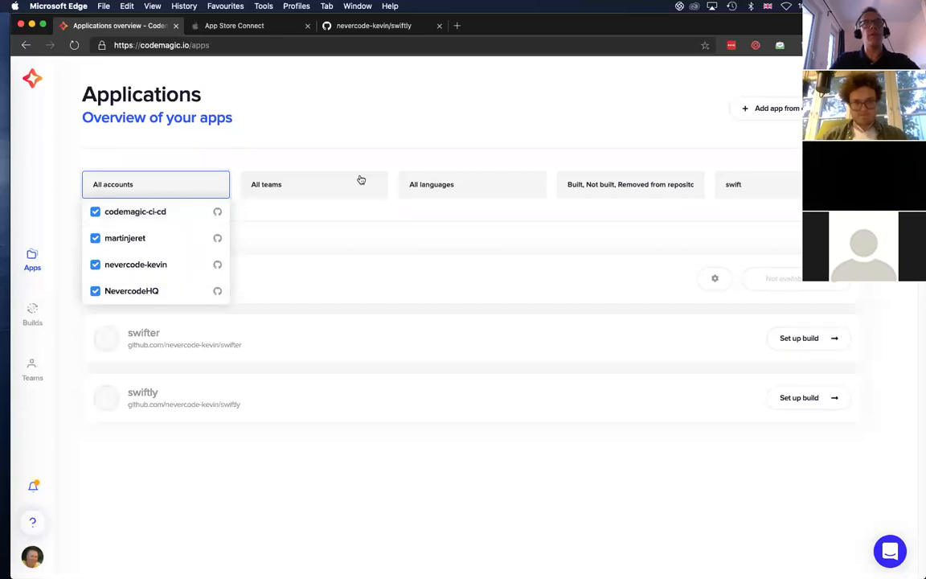
{"action": "left_click", "coordinate": [419, 183]}
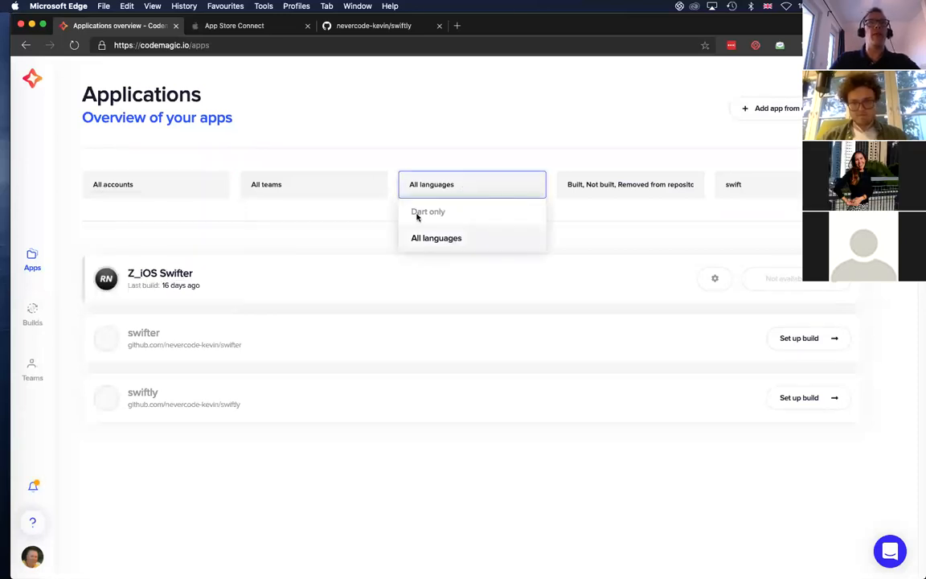
{"action": "left_click", "coordinate": [648, 192]}
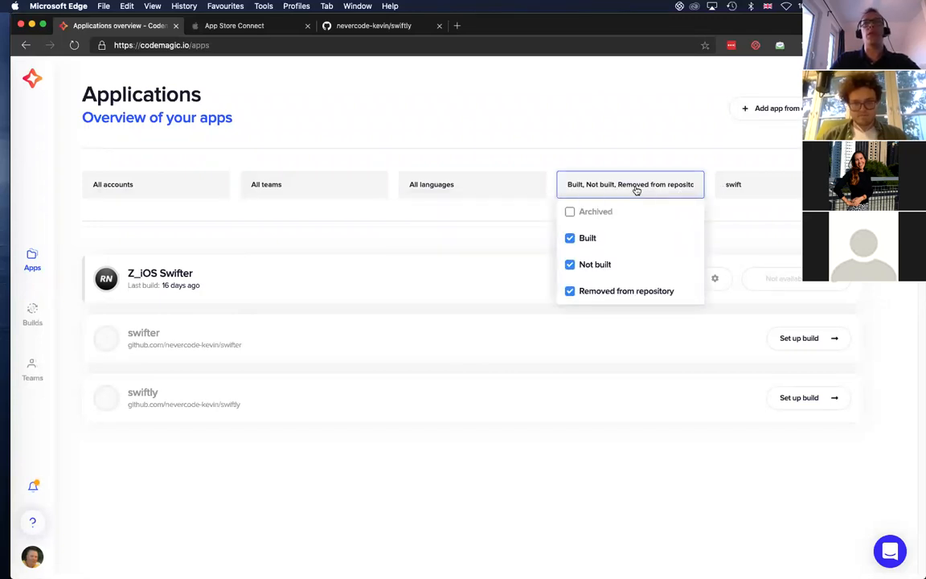
{"action": "left_click", "coordinate": [770, 187]}
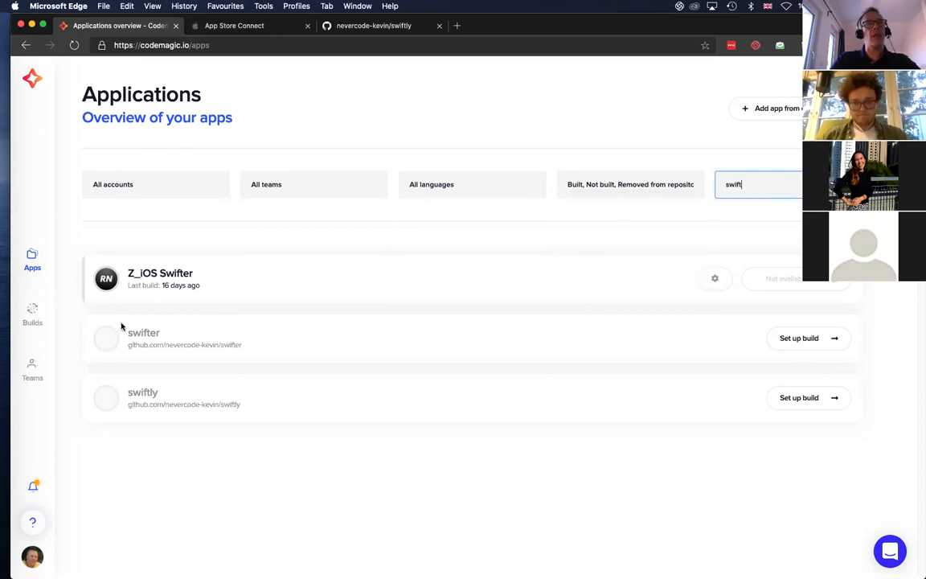
Set up a build for the swiftly app with the iOS App starter workflow and download its example configuration file
{"action": "left_click", "coordinate": [799, 401]}
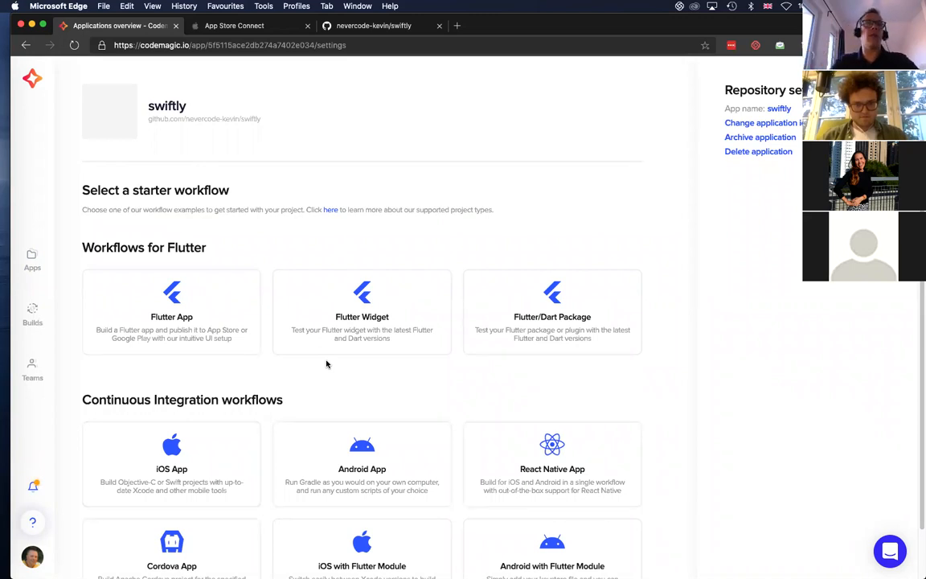
{"action": "left_click", "coordinate": [182, 473]}
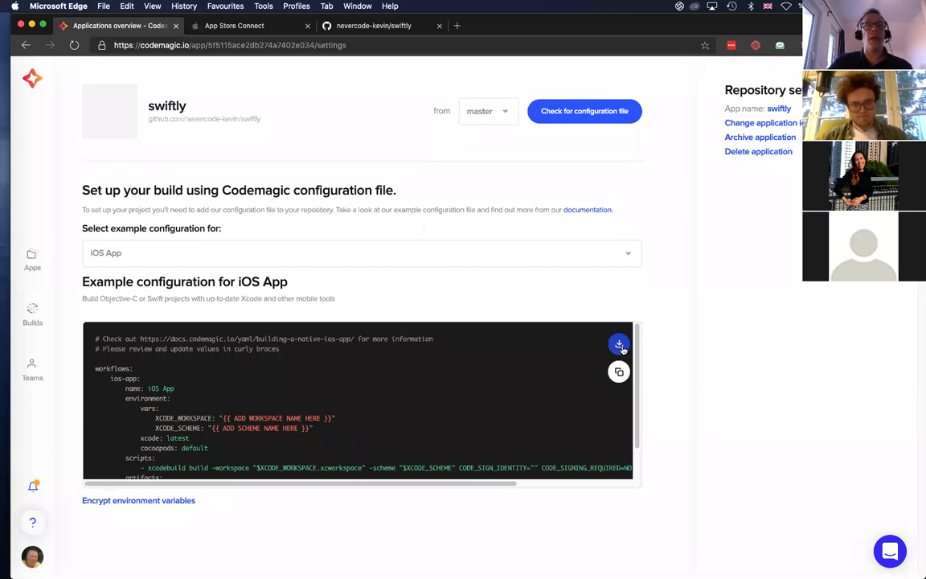
{"action": "left_click", "coordinate": [619, 346]}
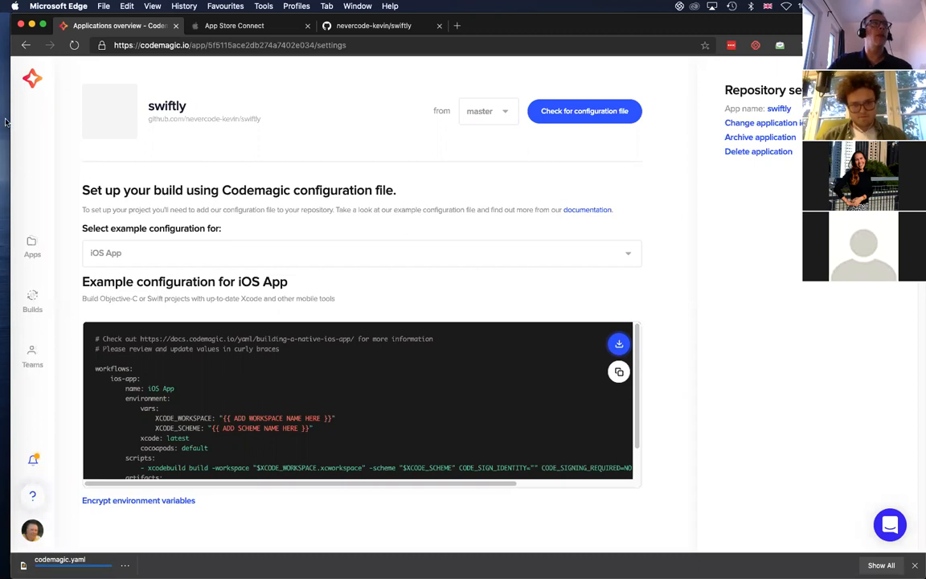
Narrow the browser window to uncover the desktop, and open the downloaded codemagic.yaml for a brief look
{"action": "left_click_drag", "start_coordinate": [3, 109], "coordinate": [396, 140]}
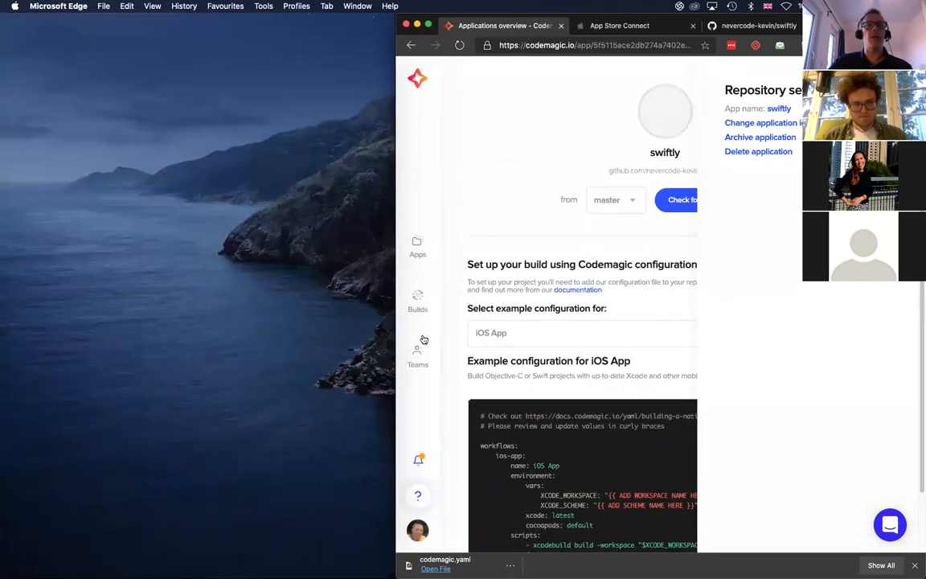
{"action": "left_click", "coordinate": [436, 569]}
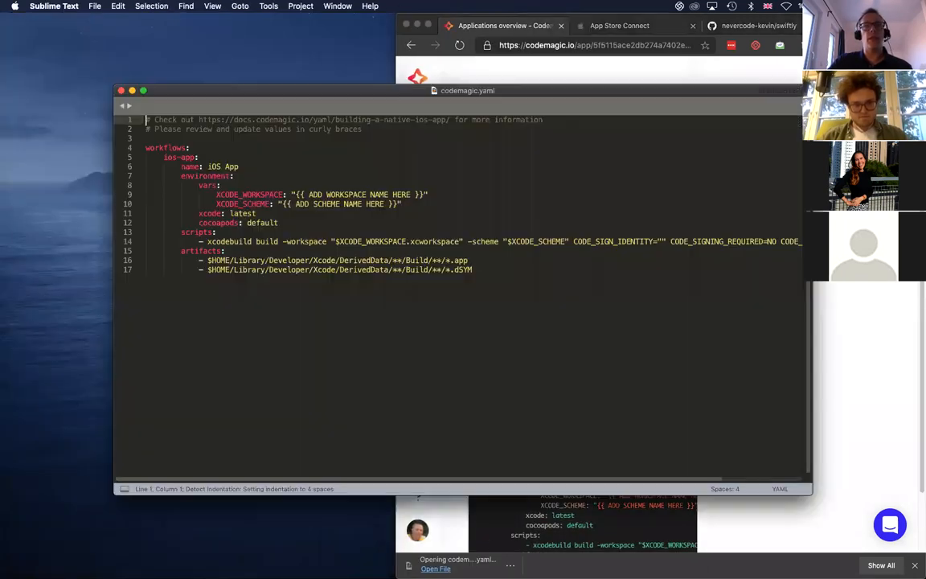
{"action": "left_click", "coordinate": [123, 92]}
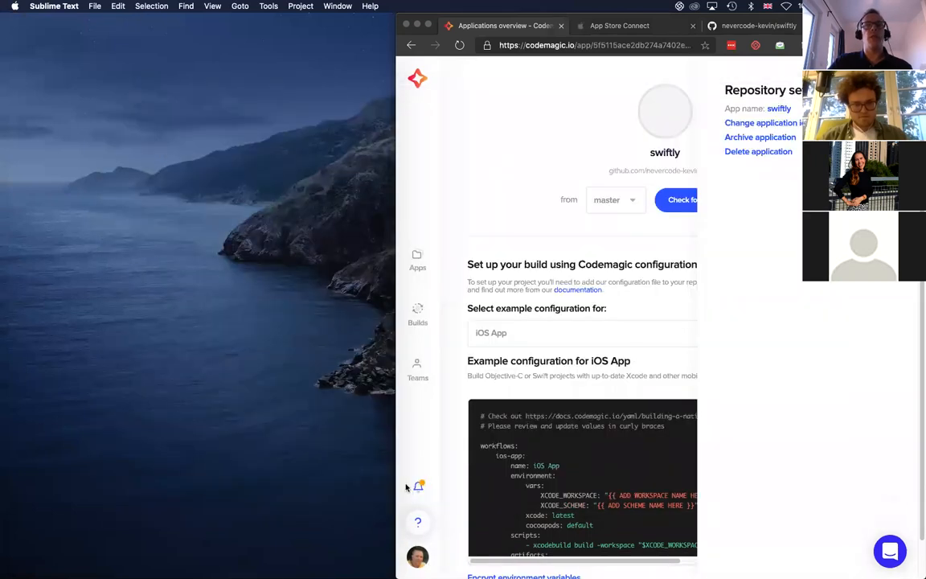
Switch to Finder and move the downloaded codemagic.yaml onto the desktop
{"action": "left_click", "coordinate": [417, 576]}
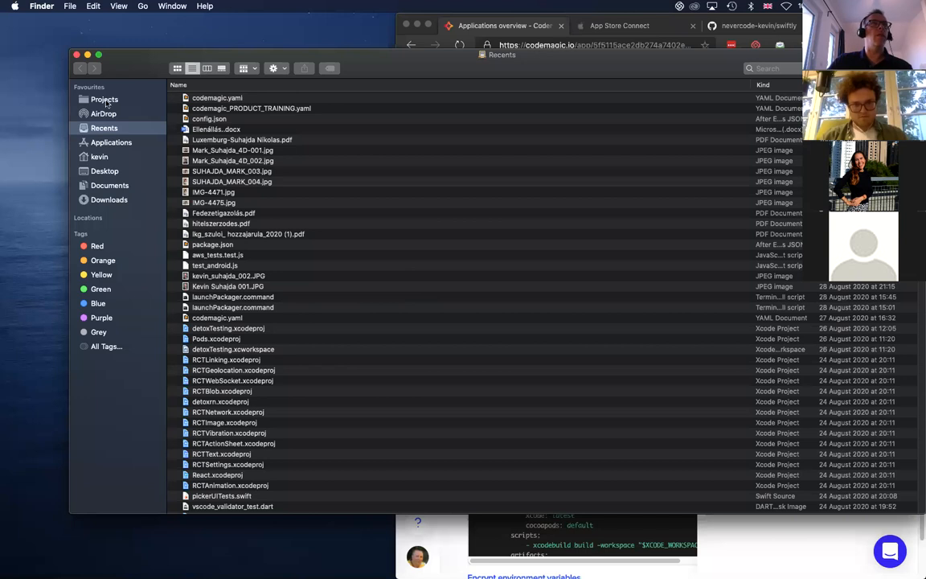
{"action": "left_click", "coordinate": [111, 199]}
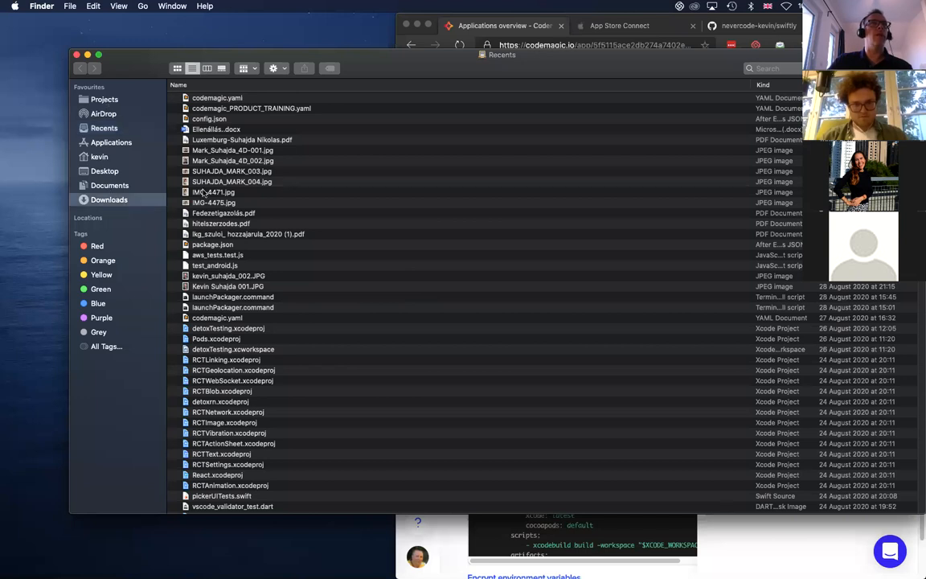
{"action": "left_click_drag", "start_coordinate": [220, 99], "coordinate": [32, 79]}
Move codemagic.yaml from the desktop into the swiftly project folder under Projects/Swift and close the Finder window
{"action": "left_click", "coordinate": [102, 99]}
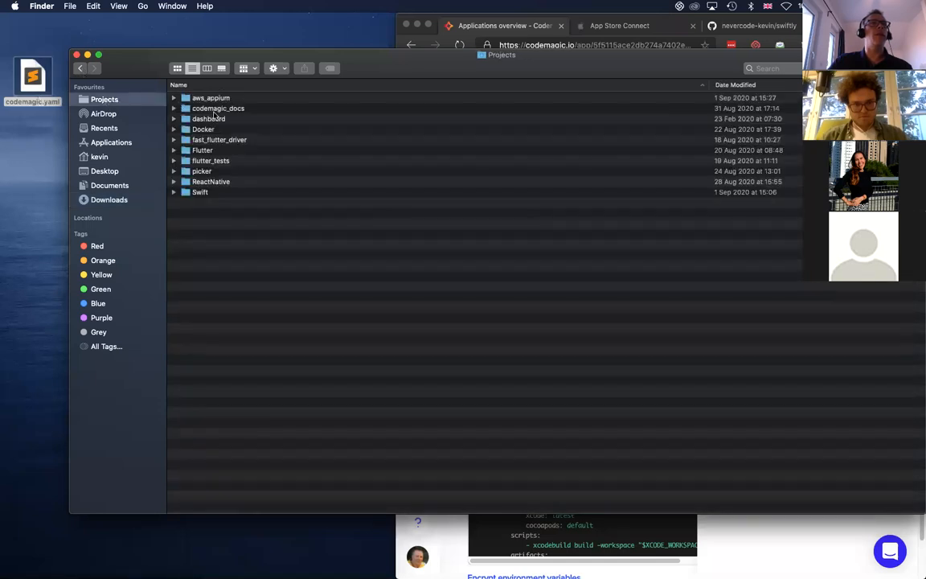
{"action": "double_click", "coordinate": [194, 193]}
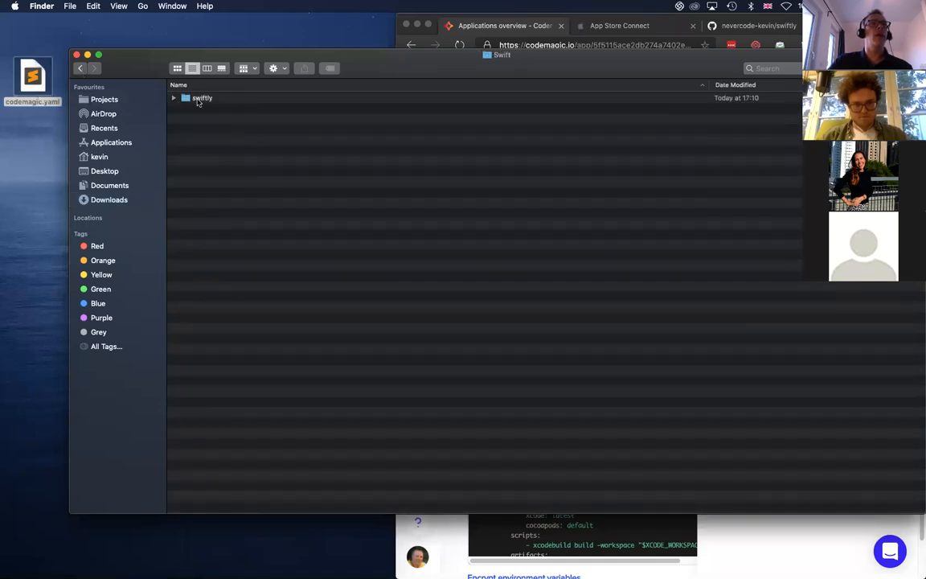
{"action": "double_click", "coordinate": [200, 100]}
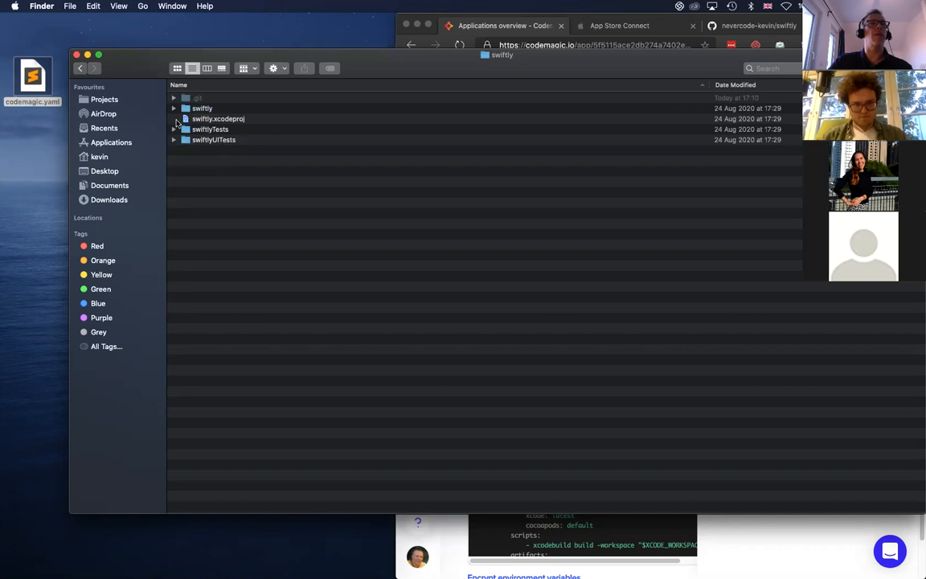
{"action": "left_click_drag", "start_coordinate": [30, 78], "coordinate": [292, 229]}
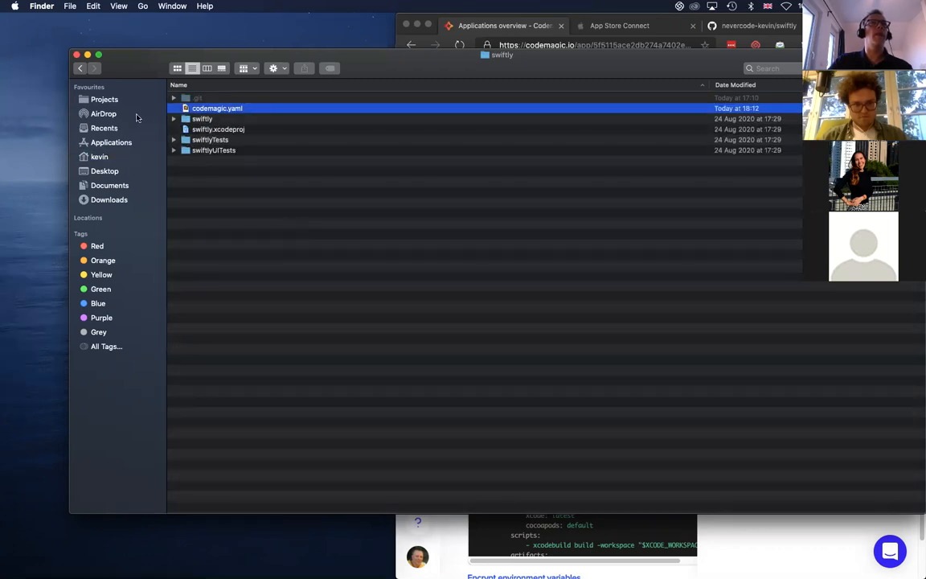
{"action": "left_click", "coordinate": [77, 55]}
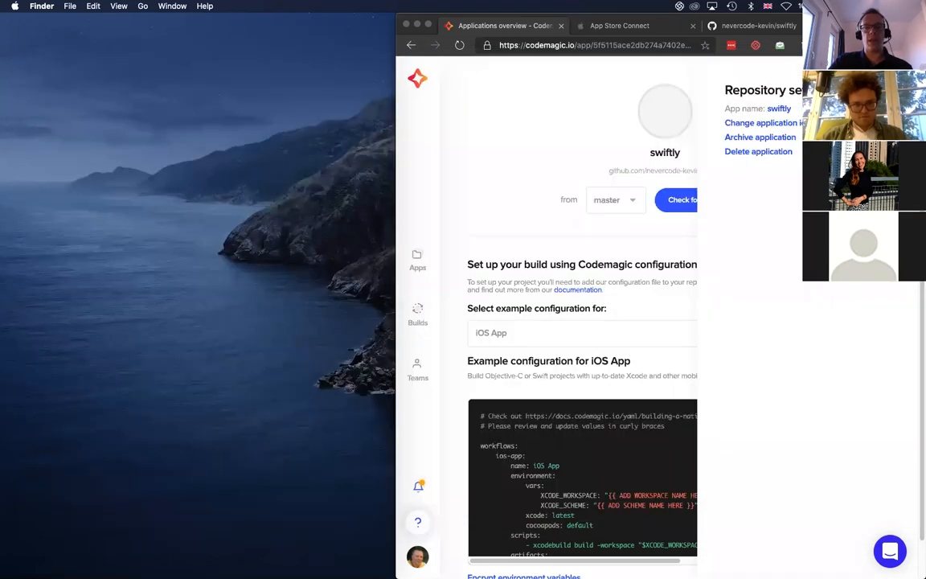
{"action": "key", "text": "super+Tab"}
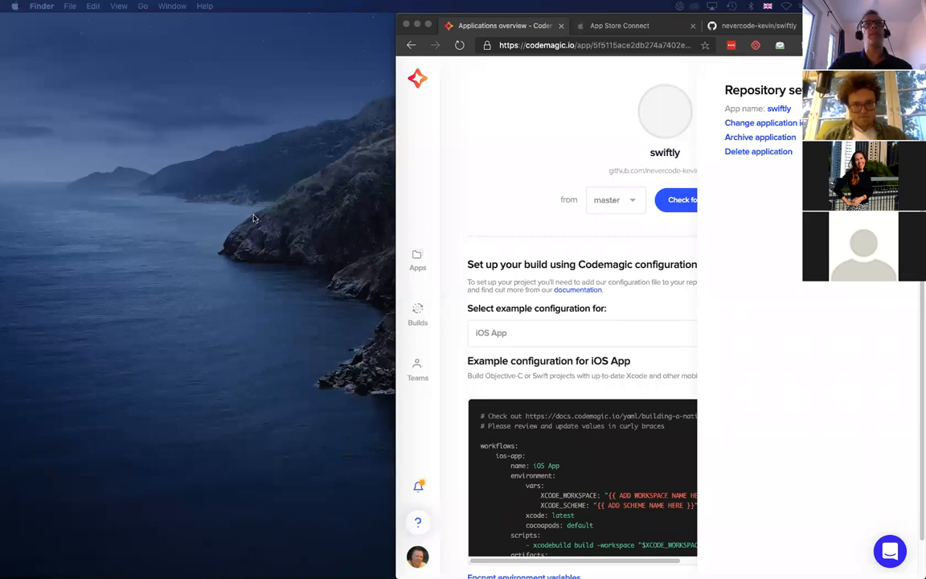
{"action": "key", "text": "ctrl+Right"}
{"action": "key", "text": "ctrl+Left"}
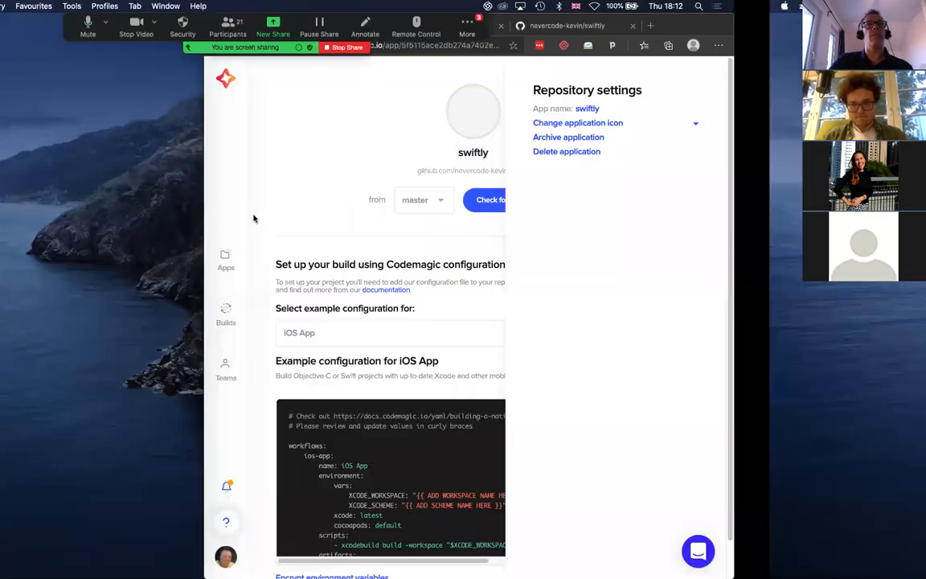
{"action": "key", "text": "ctrl+Right"}
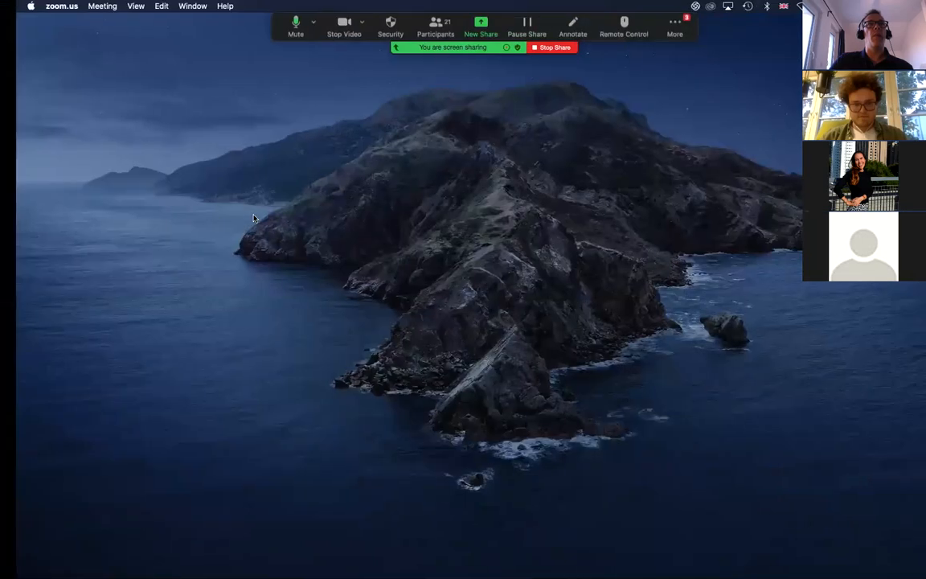
{"action": "key", "text": "ctrl+Right"}
{"action": "key", "text": "ctrl+Left"}
{"action": "key", "text": "ctrl+Left"}
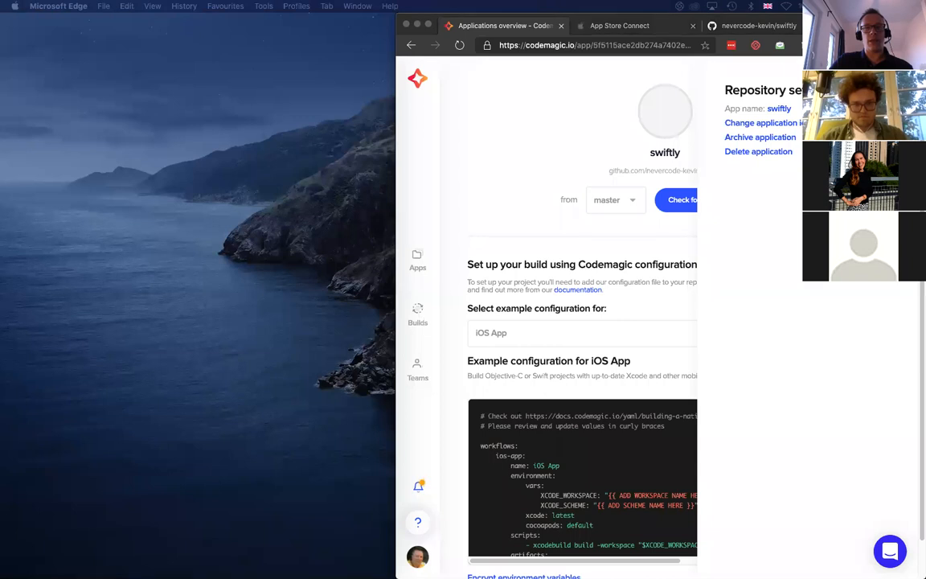
Switch to Visual Studio Code and open codemagic.yaml from the swiftly project, repositioning the editor window to show it fully
{"action": "key", "text": "super+Tab"}
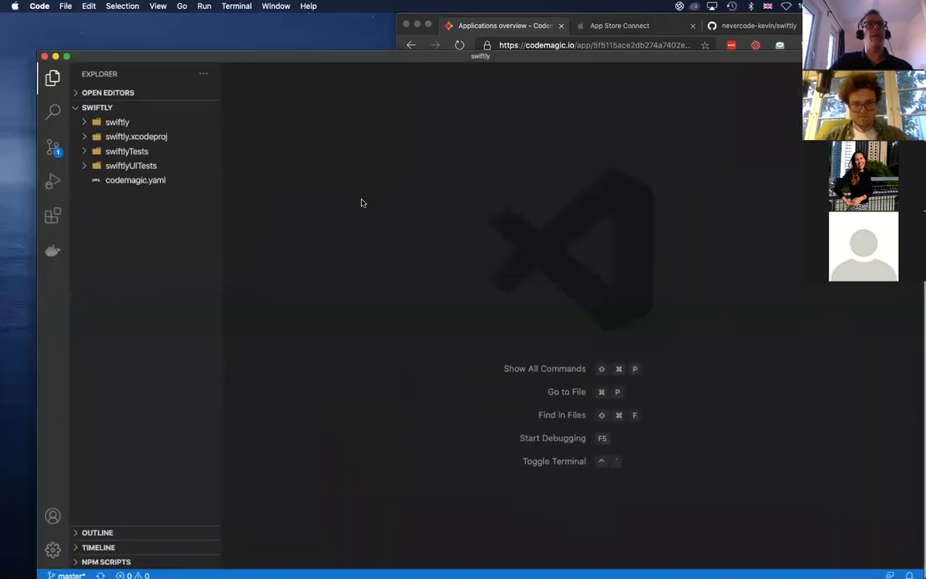
{"action": "left_click", "coordinate": [137, 182]}
{"action": "left_click_drag", "start_coordinate": [241, 56], "coordinate": [224, 45]}
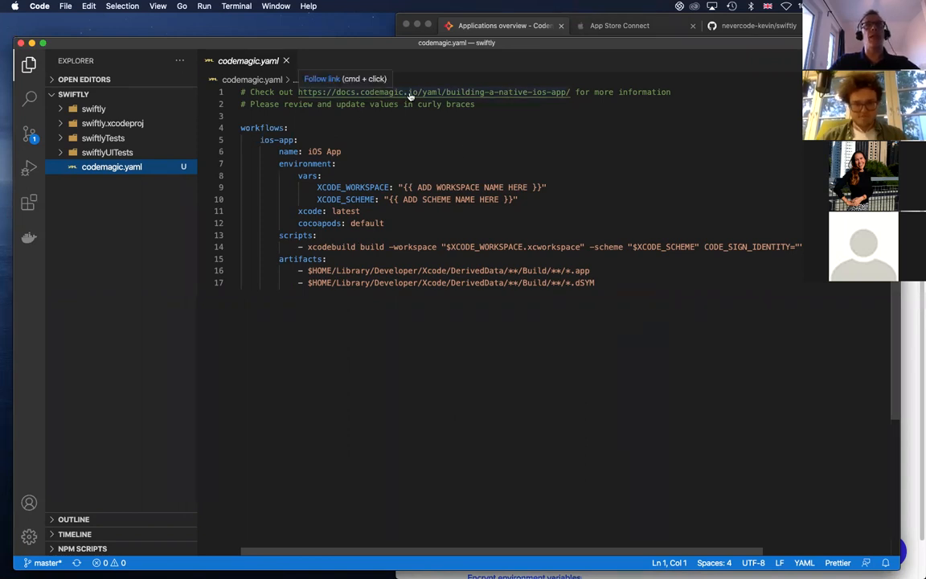
Open the native iOS app documentation linked in codemagic.yaml, widen the browser window and review the build and artifact instructions
{"action": "left_click", "coordinate": [493, 95], "text": "super"}
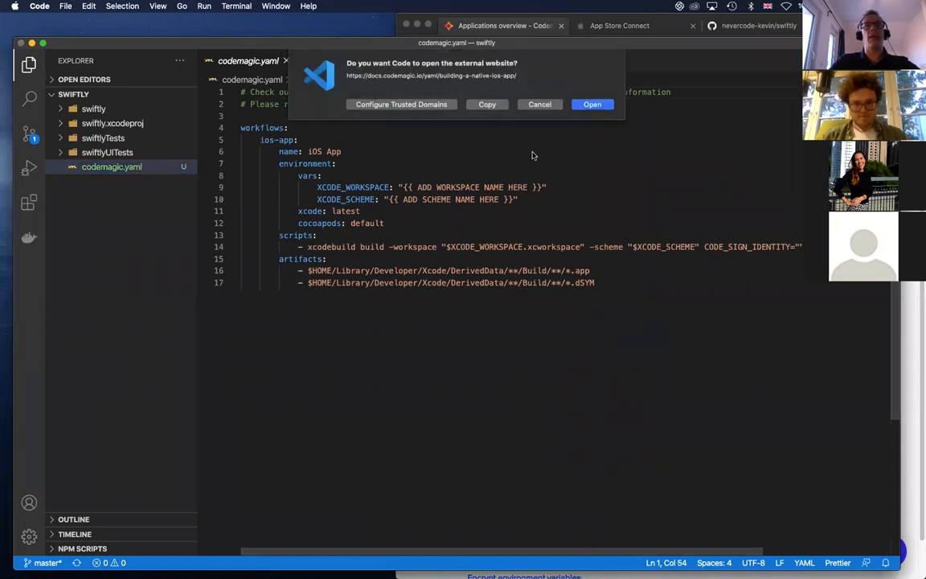
{"action": "left_click", "coordinate": [592, 104]}
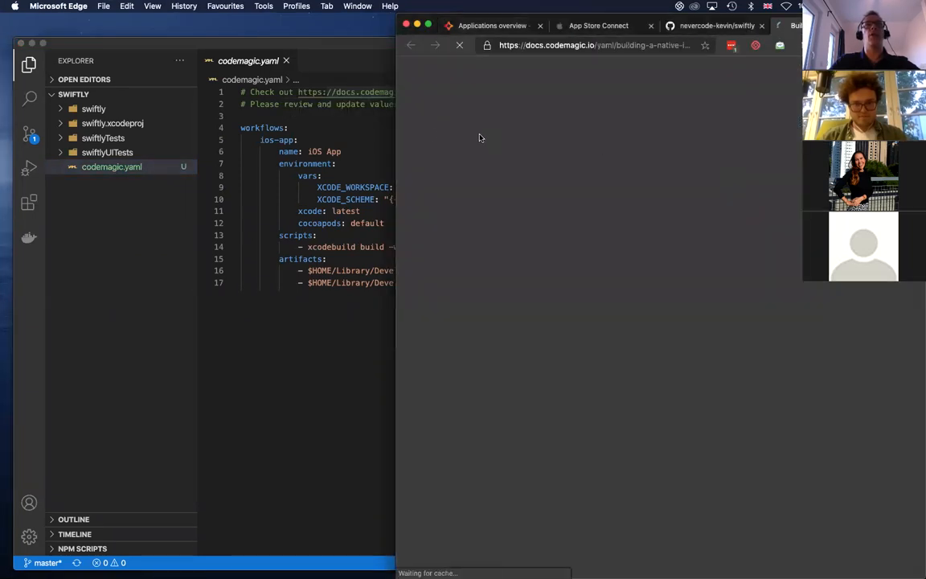
{"action": "left_click_drag", "start_coordinate": [396, 128], "coordinate": [95, 139]}
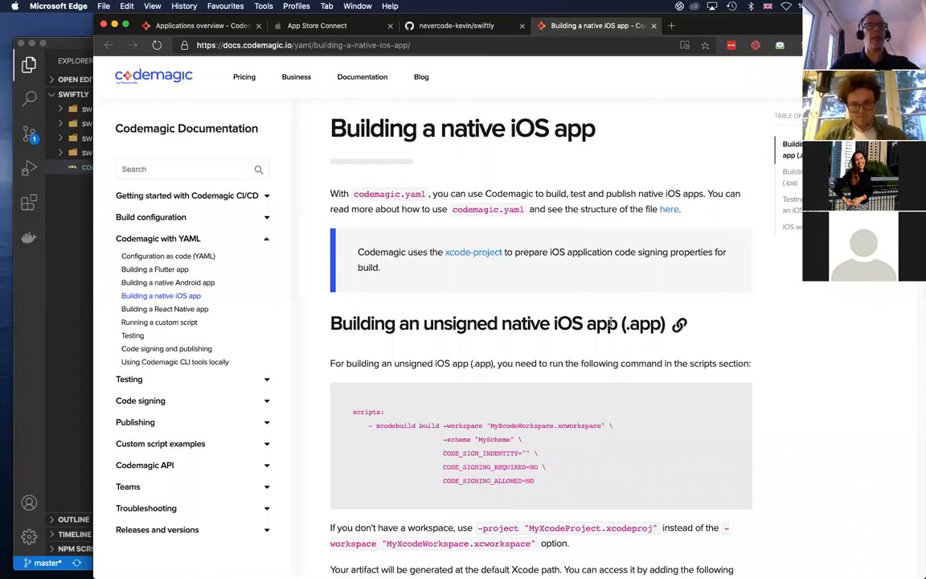
{"action": "scroll", "coordinate": [612, 323], "scroll_direction": "down", "scroll_amount": 10}
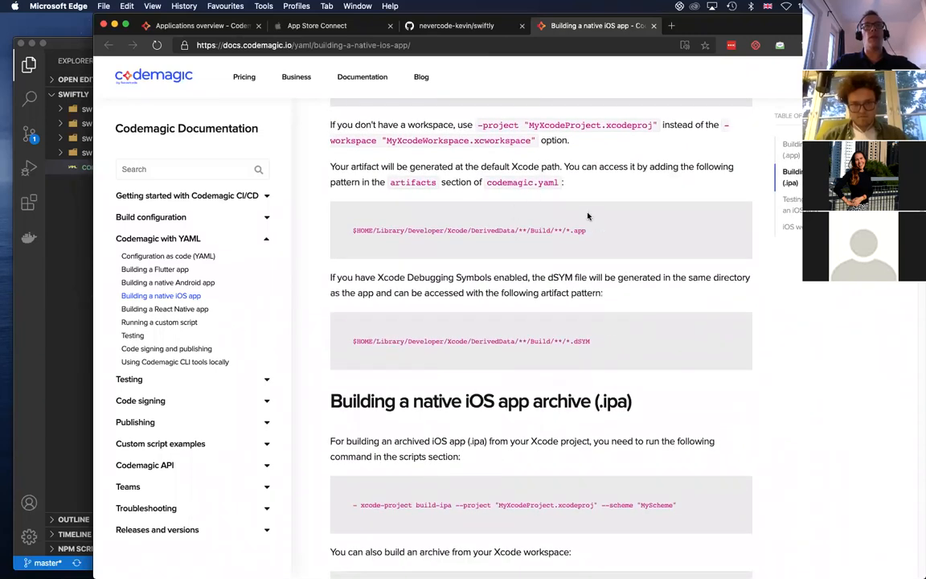
Examine the documentation on building an .ipa archive, testing, code signing and publishing, including the complete iOS workflow example
{"action": "scroll", "coordinate": [507, 318], "scroll_direction": "down", "scroll_amount": 3}
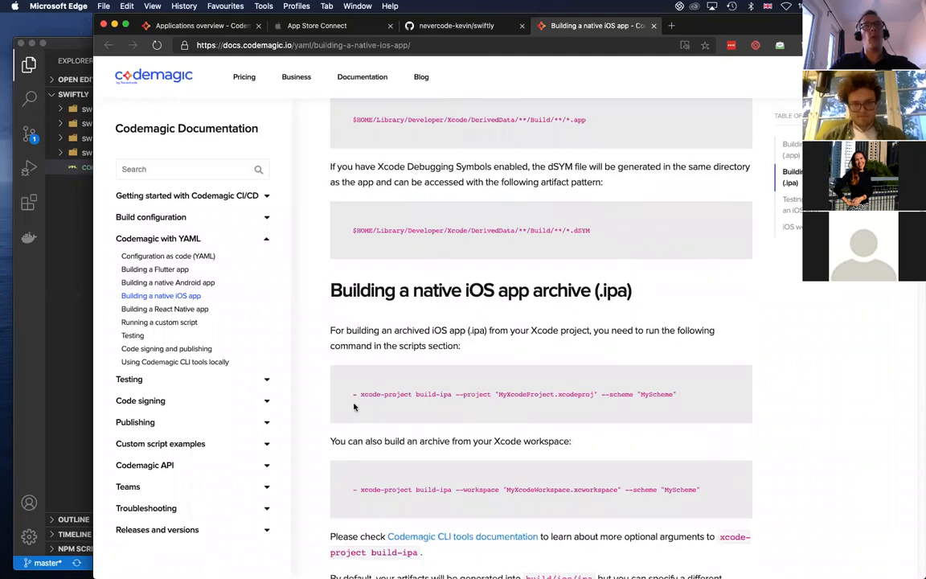
{"action": "scroll", "coordinate": [680, 405], "scroll_direction": "down", "scroll_amount": 2}
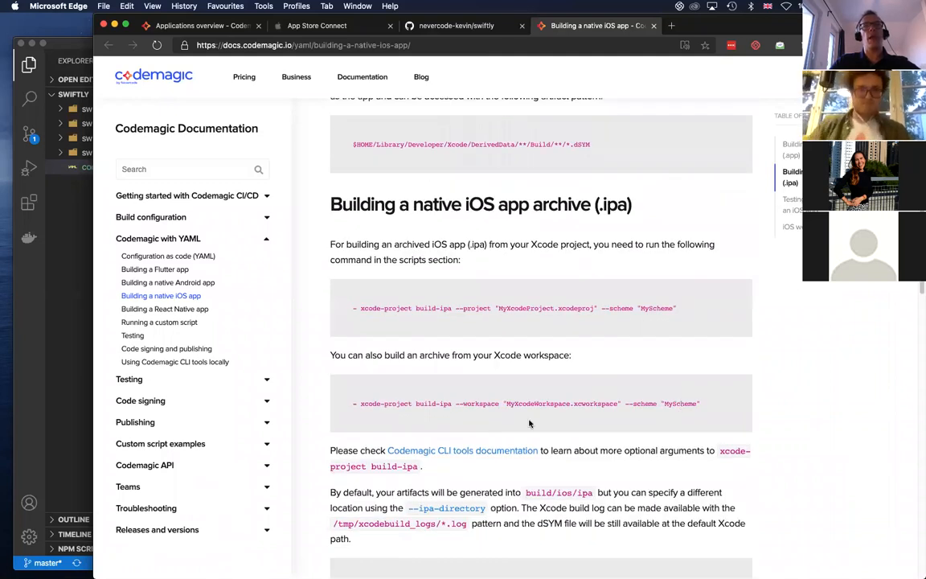
{"action": "scroll", "coordinate": [483, 337], "scroll_direction": "down", "scroll_amount": 1}
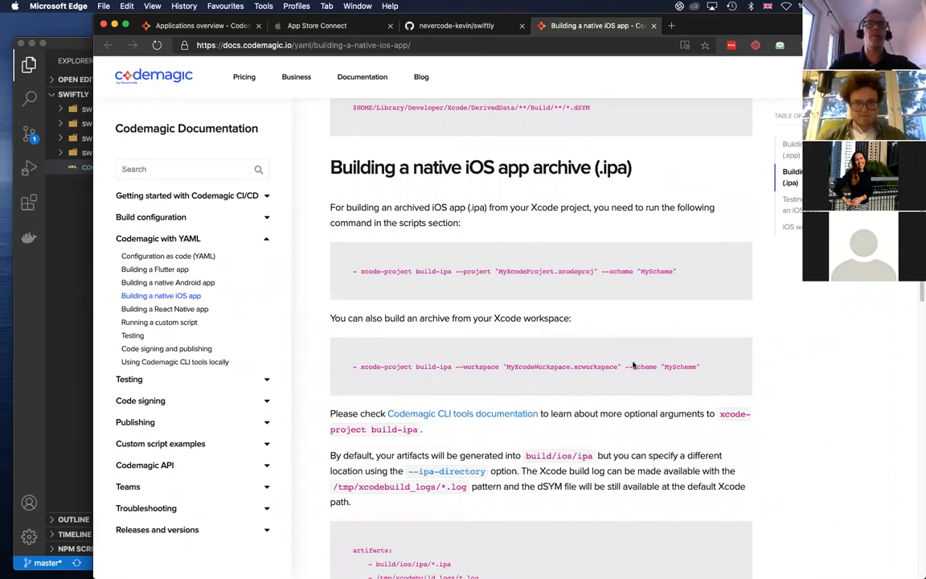
{"action": "scroll", "coordinate": [540, 397], "scroll_direction": "down", "scroll_amount": 15}
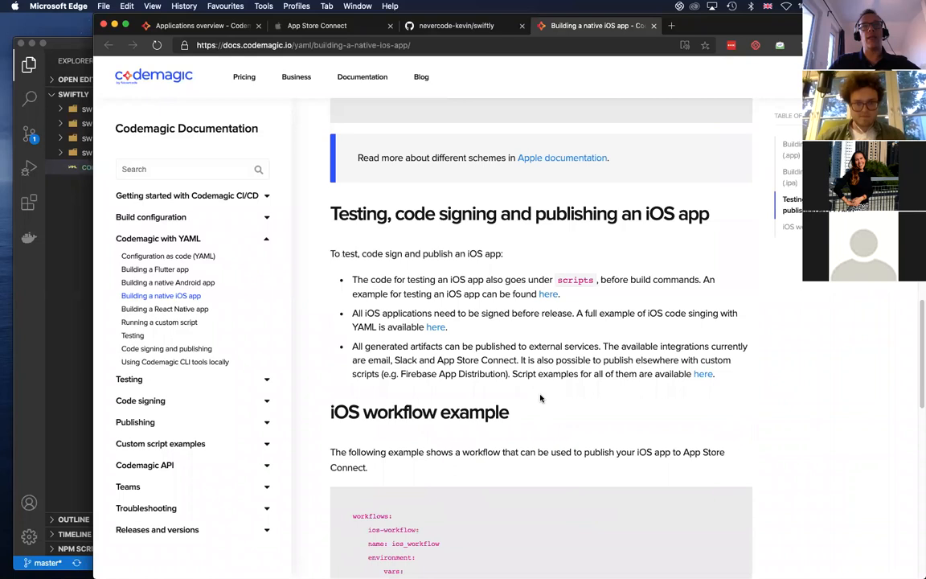
{"action": "scroll", "coordinate": [540, 397], "scroll_direction": "down", "scroll_amount": 12}
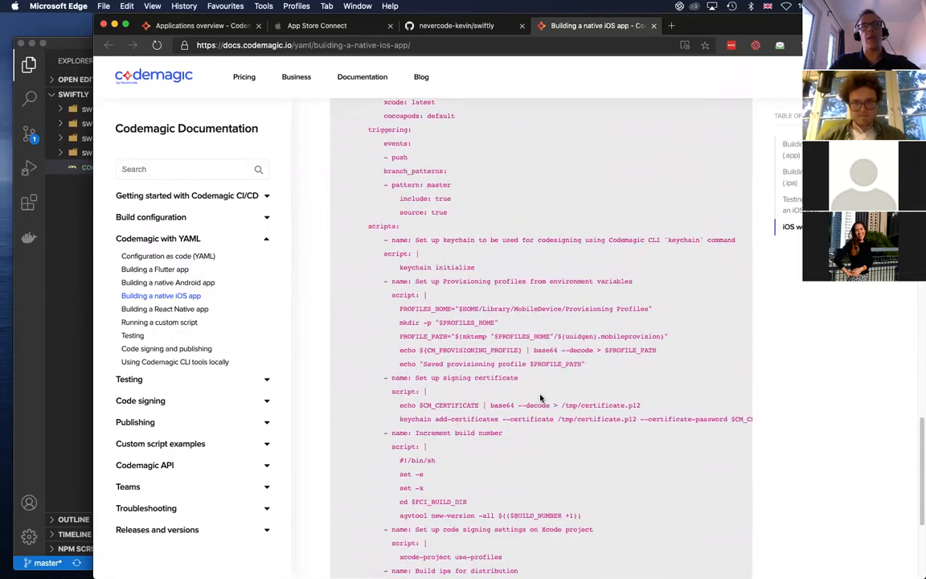
{"action": "scroll", "coordinate": [541, 398], "scroll_direction": "down", "scroll_amount": 4}
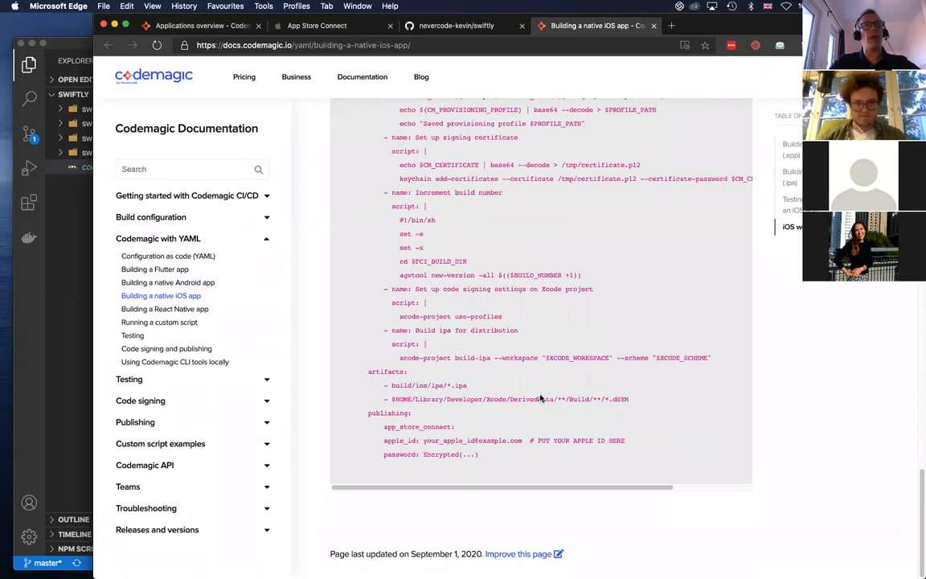
{"action": "scroll", "coordinate": [540, 398], "scroll_direction": "up", "scroll_amount": 3}
{"action": "scroll", "coordinate": [540, 397], "scroll_direction": "up", "scroll_amount": 10}
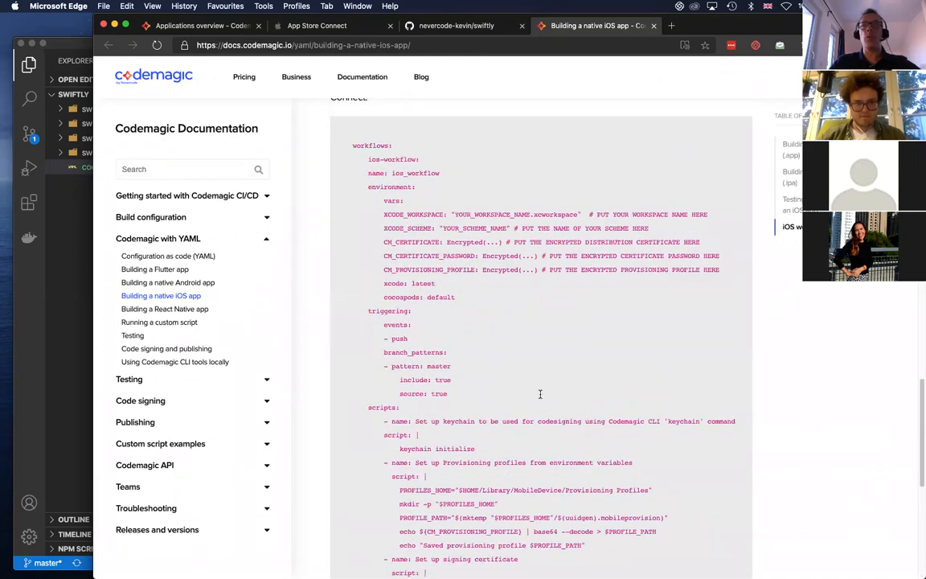
{"action": "scroll", "coordinate": [540, 397], "scroll_direction": "up", "scroll_amount": 1}
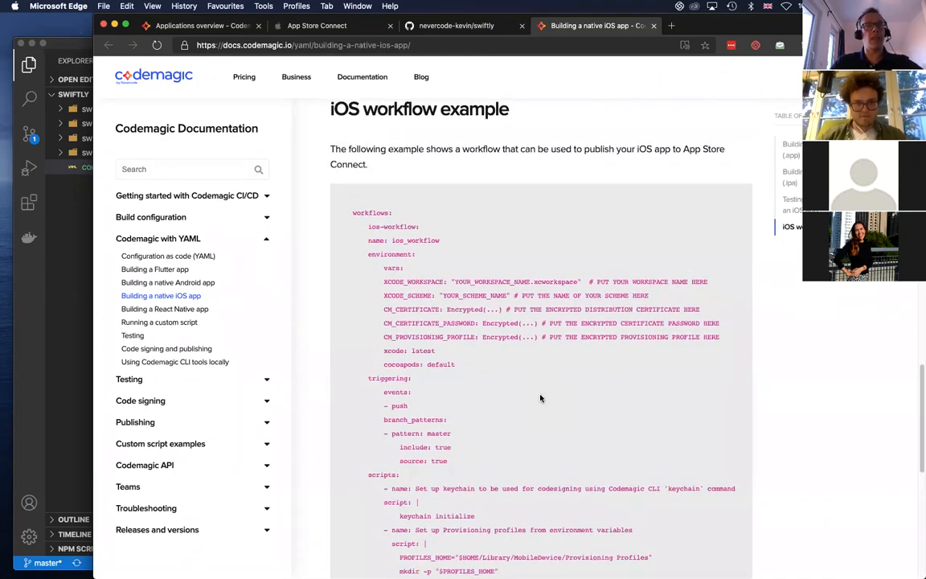
{"action": "scroll", "coordinate": [540, 397], "scroll_direction": "up", "scroll_amount": 1}
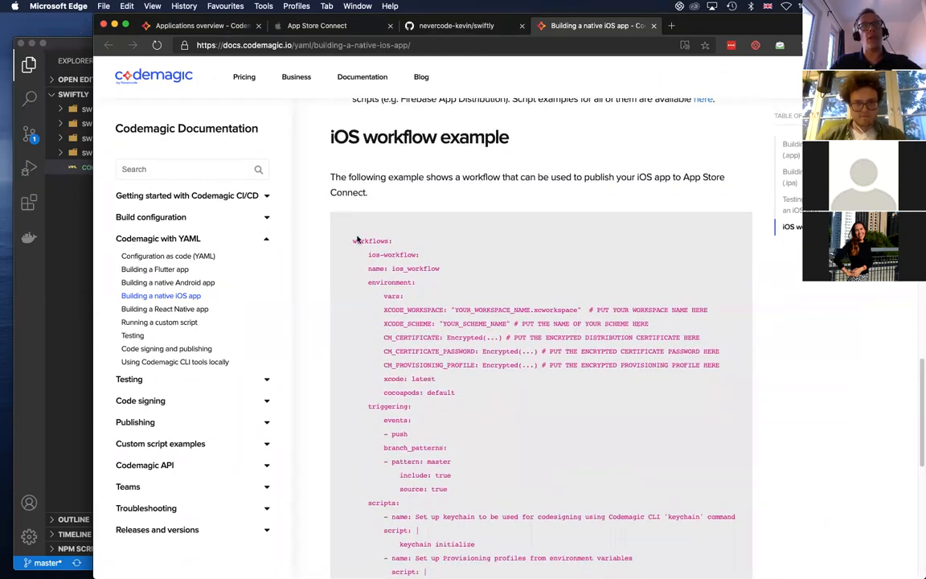
{"action": "scroll", "coordinate": [536, 443], "scroll_direction": "down", "scroll_amount": 12}
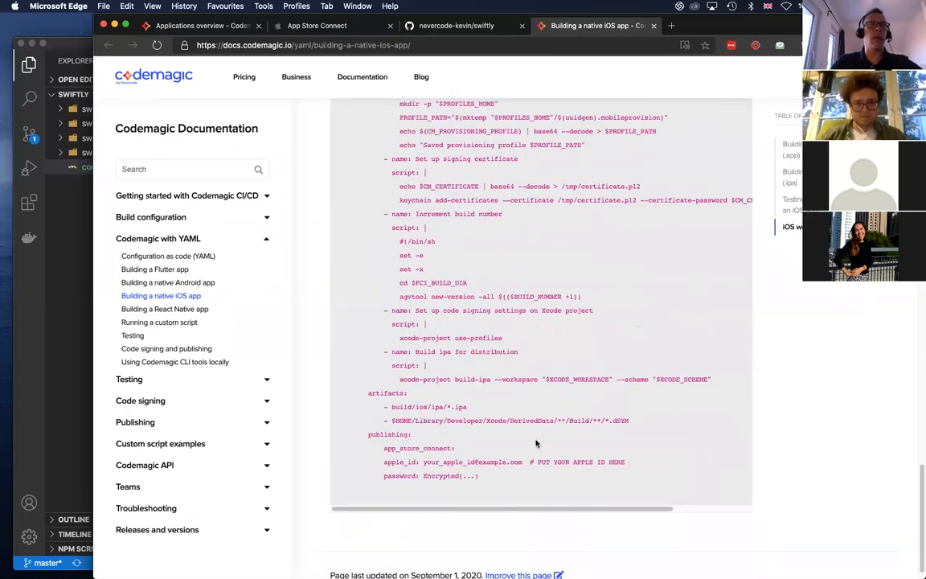
Review the native Android app documentation with its workflow example, and open the page on building a React Native app
{"action": "left_click", "coordinate": [185, 283]}
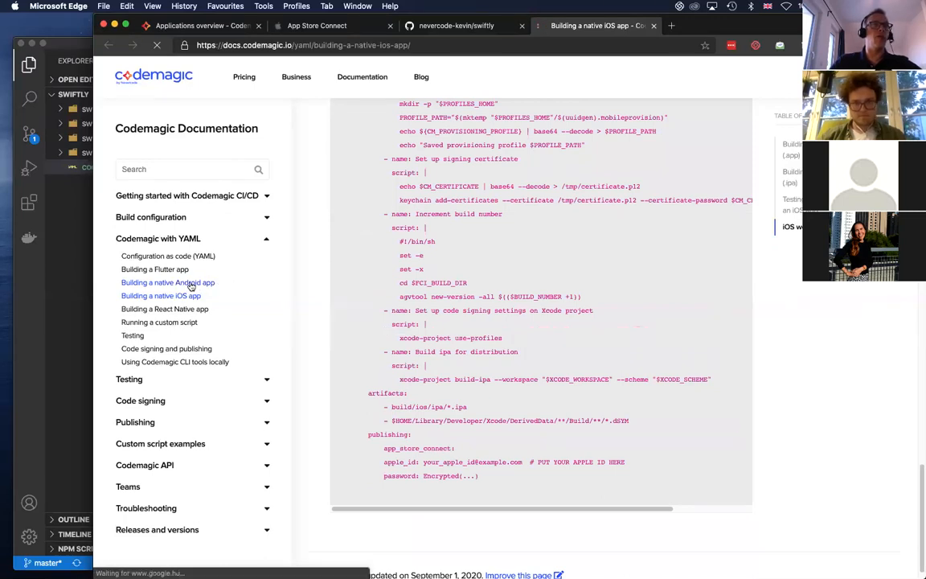
{"action": "scroll", "coordinate": [494, 281], "scroll_direction": "down", "scroll_amount": 10}
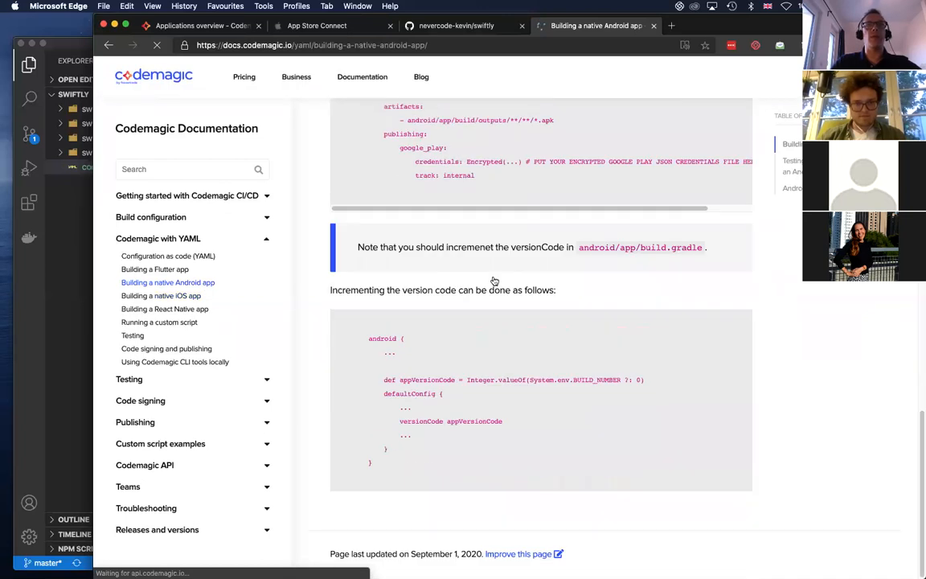
{"action": "scroll", "coordinate": [492, 281], "scroll_direction": "up", "scroll_amount": 3}
{"action": "scroll", "coordinate": [494, 280], "scroll_direction": "up", "scroll_amount": 3}
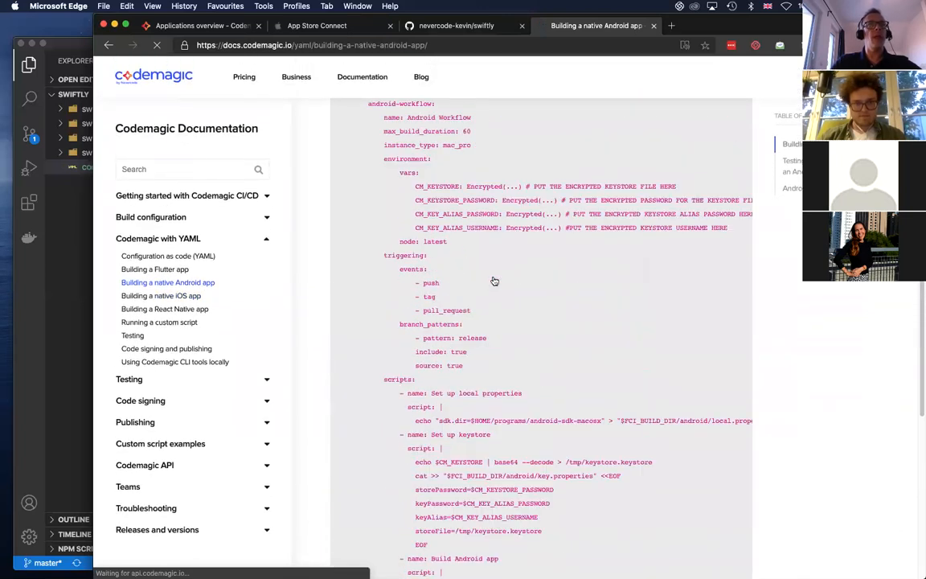
{"action": "left_click", "coordinate": [170, 309]}
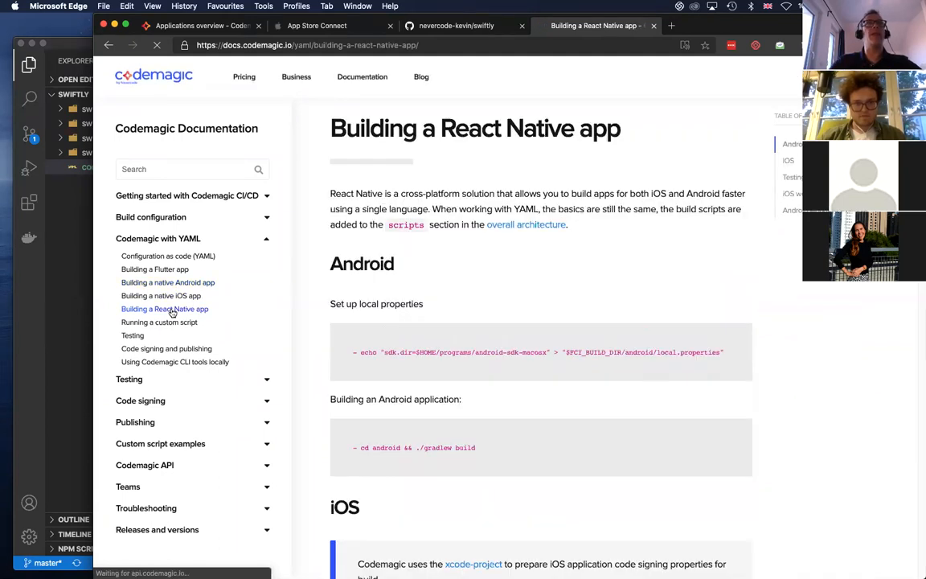
Check codemagic.yaml in Visual Studio Code, return to swiftly's Codemagic settings in the browser and select the Flutter App workflow
{"action": "left_click", "coordinate": [71, 207]}
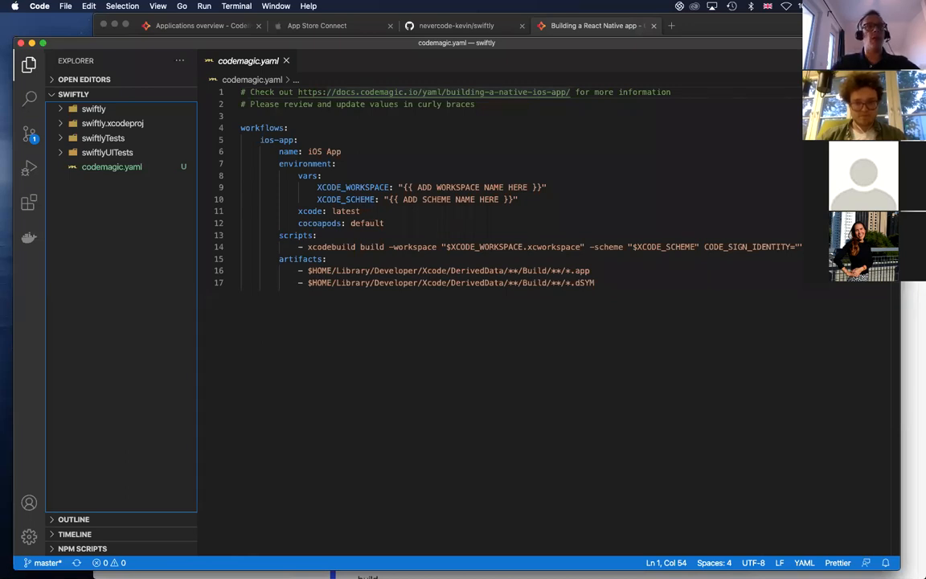
{"action": "key", "text": "super+Tab"}
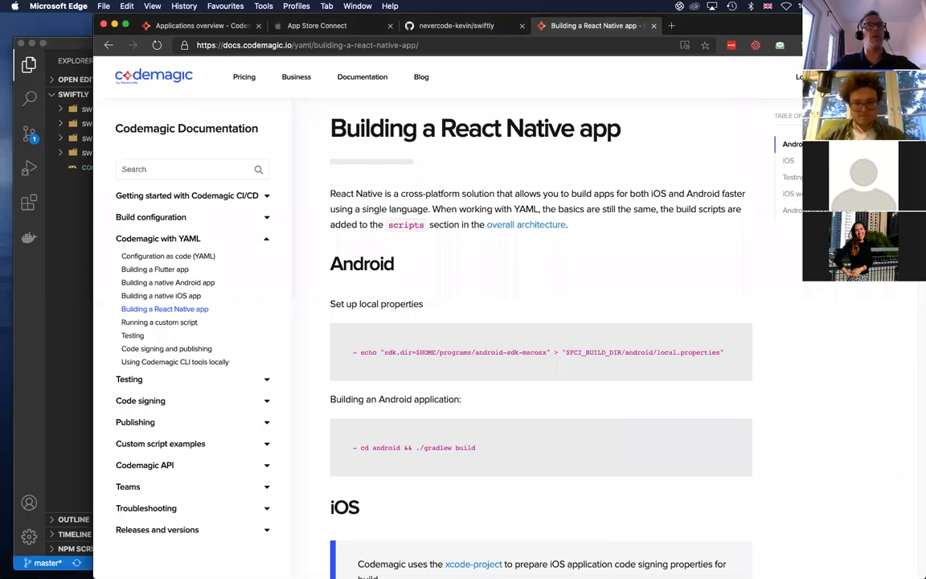
{"action": "left_click", "coordinate": [193, 26]}
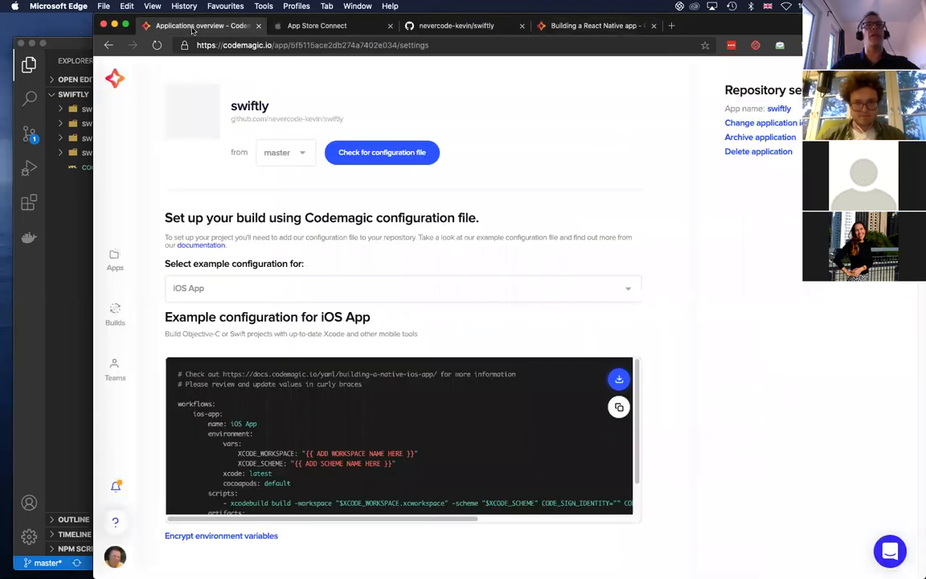
{"action": "left_click", "coordinate": [626, 288]}
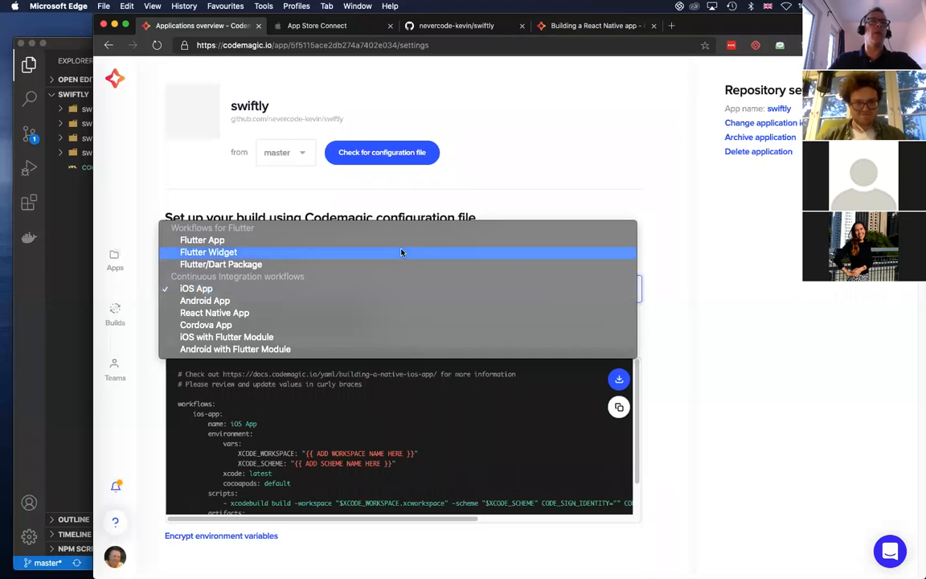
{"action": "left_click", "coordinate": [318, 241]}
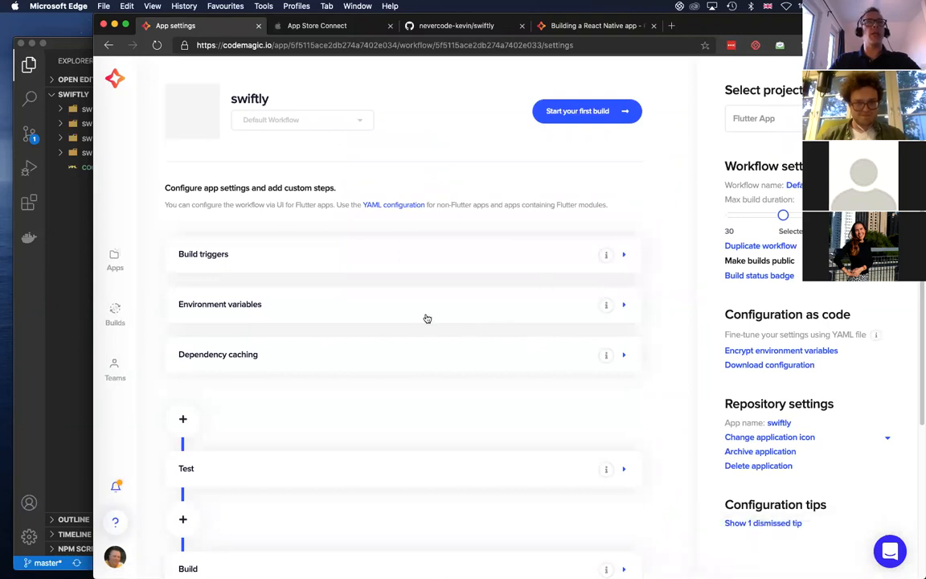
Add master as an included source branch pattern in the build triggers of the swiftly workflow
{"action": "left_click", "coordinate": [625, 255]}
{"action": "left_click", "coordinate": [226, 358]}
{"action": "type", "text": "master"}
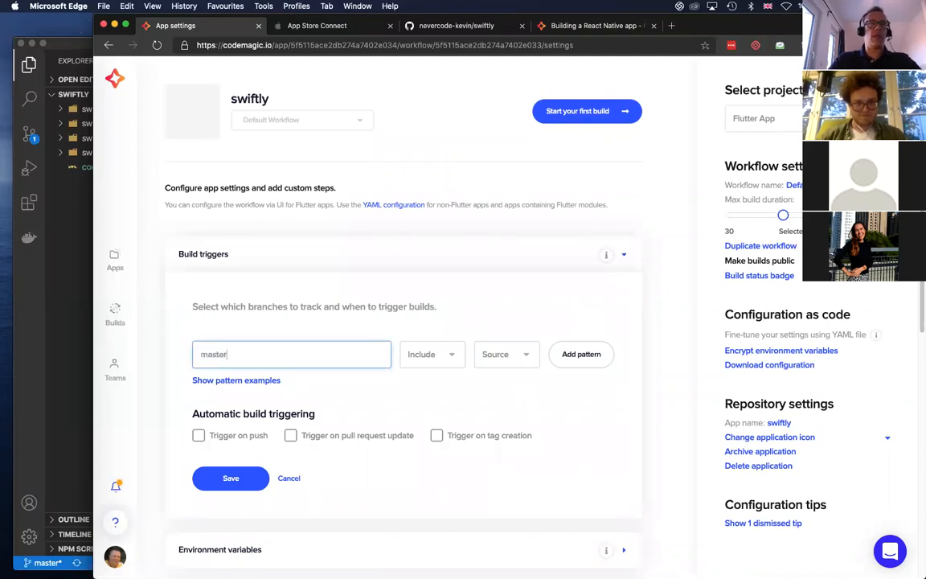
{"action": "left_click", "coordinate": [571, 357]}
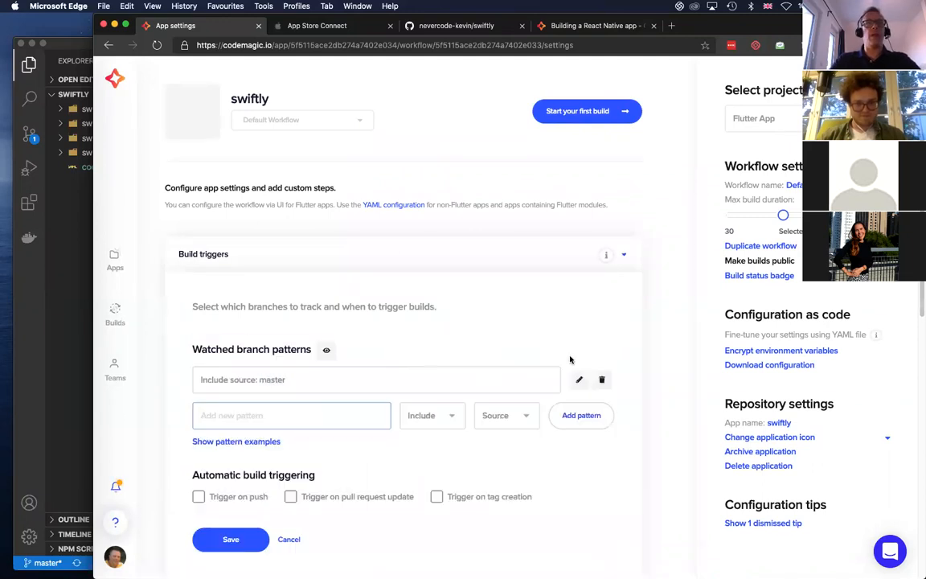
Enable automatic builds on push, pull request update and tag creation, and save the build triggers
{"action": "left_click", "coordinate": [199, 496]}
{"action": "left_click", "coordinate": [290, 497]}
{"action": "left_click", "coordinate": [436, 497]}
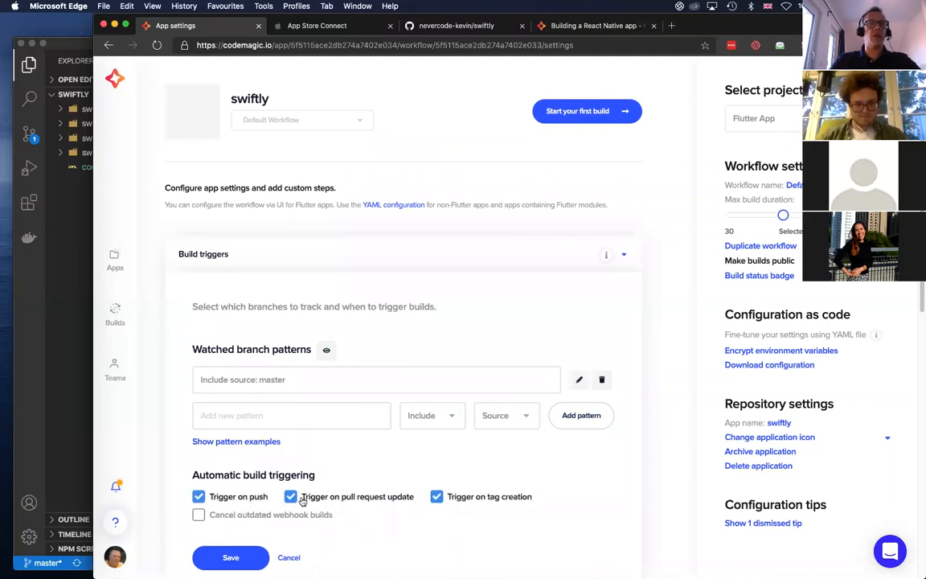
{"action": "scroll", "coordinate": [388, 527], "scroll_direction": "down", "scroll_amount": 2}
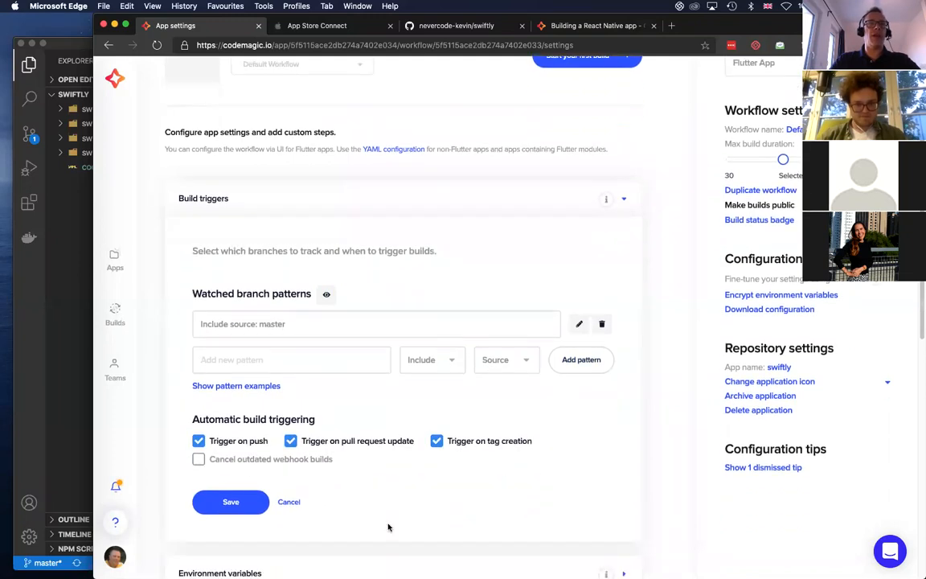
{"action": "left_click", "coordinate": [241, 504]}
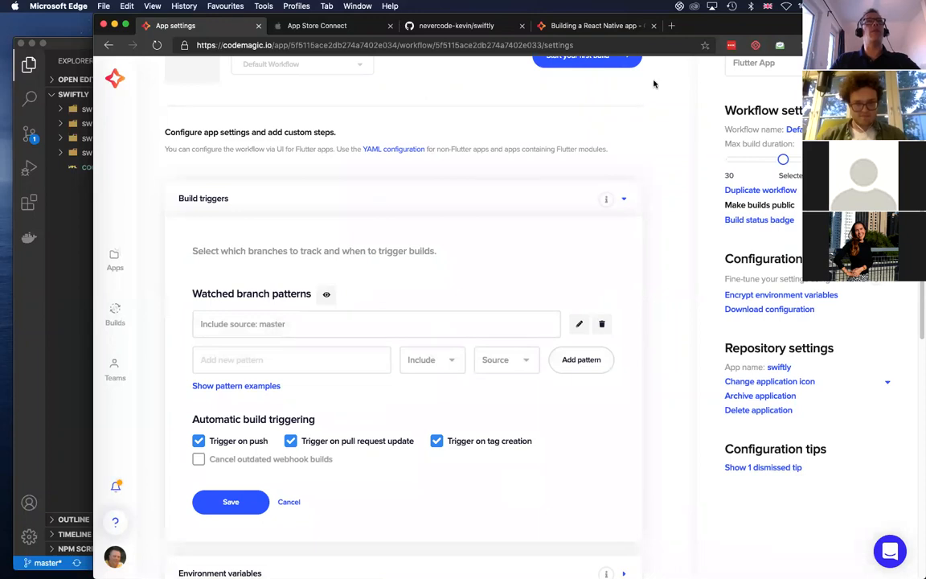
Move the browser window lower and open the Codemagic webhook for editing in the swiftly repository's GitHub settings
{"action": "left_click_drag", "start_coordinate": [782, 26], "coordinate": [771, 97]}
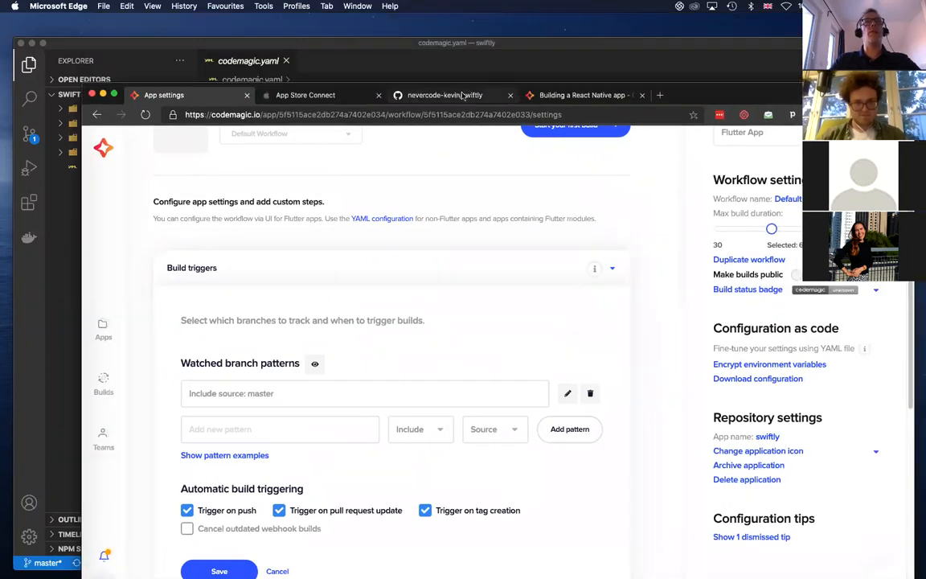
{"action": "left_click", "coordinate": [445, 95]}
{"action": "left_click", "coordinate": [556, 204]}
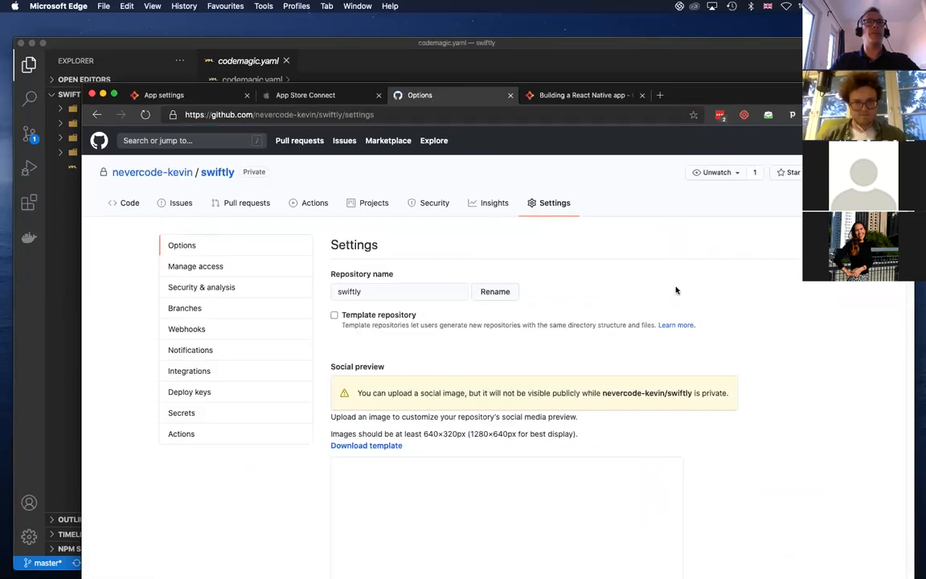
{"action": "left_click", "coordinate": [188, 330]}
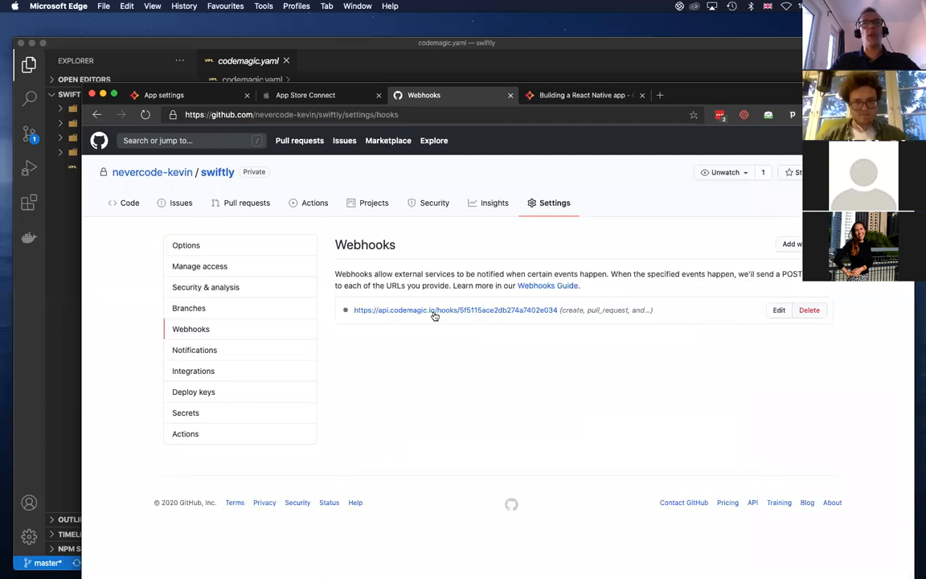
{"action": "left_click", "coordinate": [779, 311]}
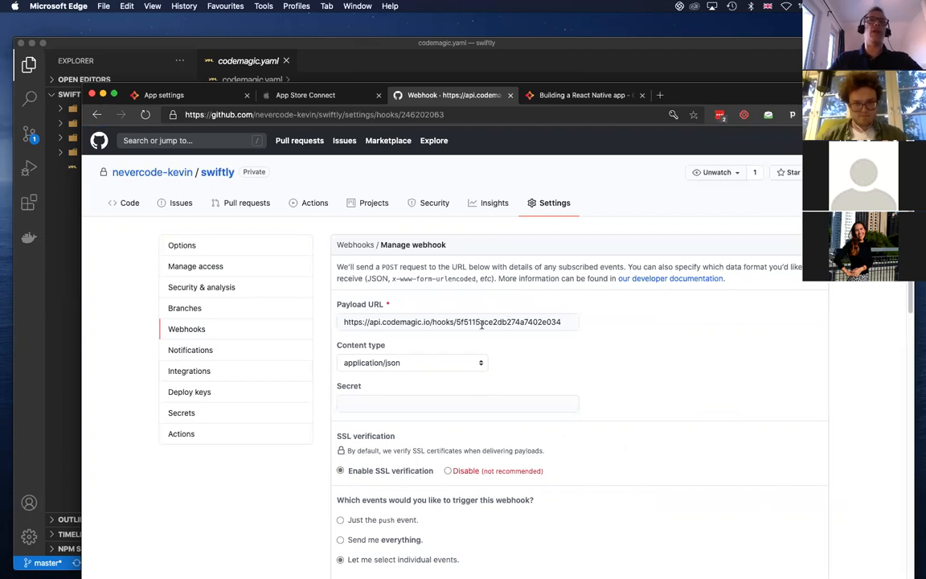
Examine the webhook's payload URL identifier and the individual repository events selected to trigger it
{"action": "left_click_drag", "start_coordinate": [572, 323], "coordinate": [460, 322]}
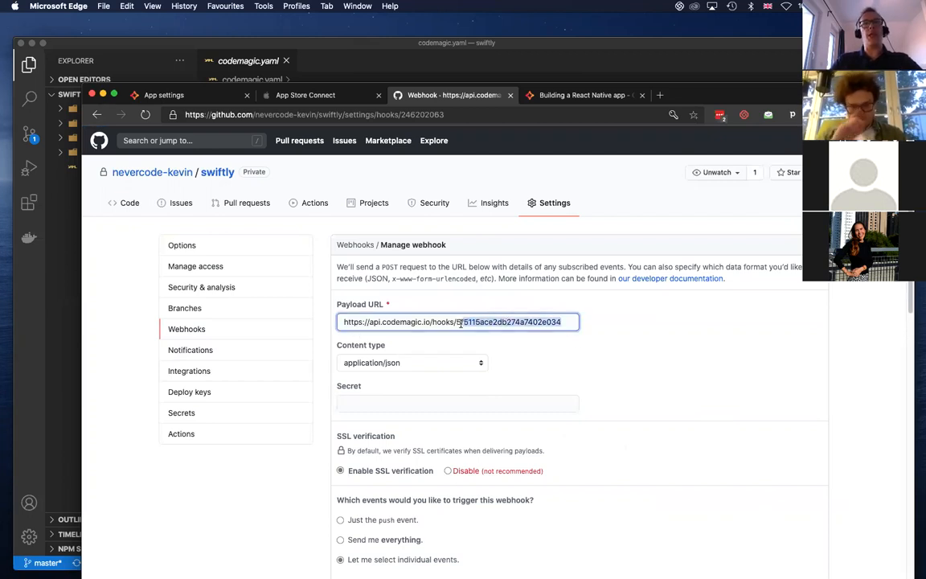
{"action": "scroll", "coordinate": [488, 428], "scroll_direction": "down", "scroll_amount": 5}
{"action": "scroll", "coordinate": [531, 410], "scroll_direction": "down", "scroll_amount": 4}
{"action": "scroll", "coordinate": [563, 225], "scroll_direction": "up", "scroll_amount": 2}
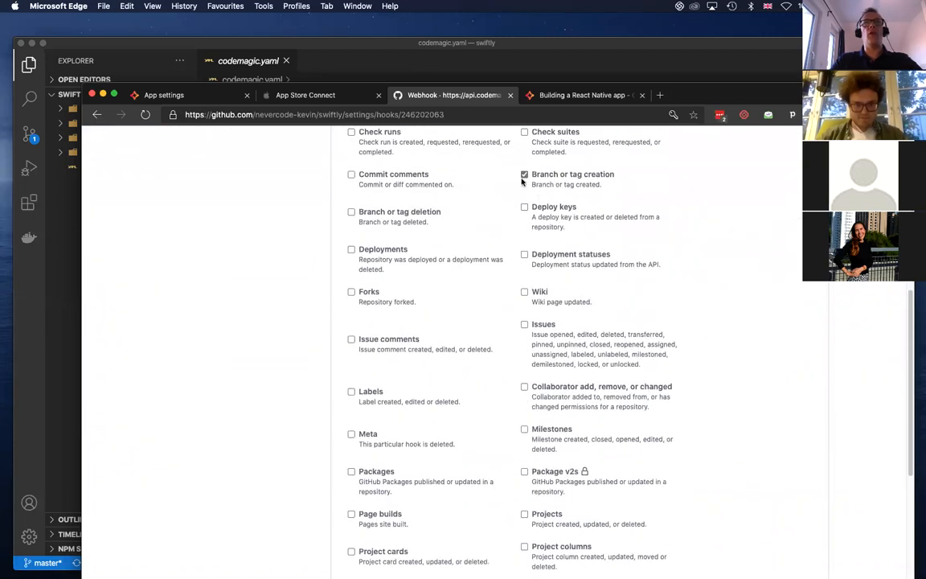
{"action": "scroll", "coordinate": [600, 441], "scroll_direction": "down", "scroll_amount": 4}
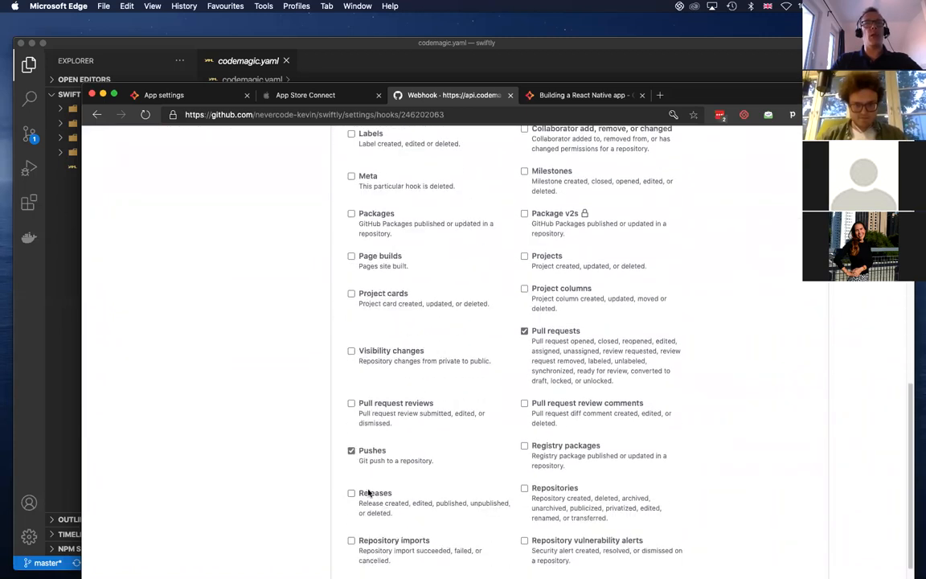
{"action": "scroll", "coordinate": [369, 493], "scroll_direction": "down", "scroll_amount": 3}
{"action": "scroll", "coordinate": [592, 175], "scroll_direction": "up", "scroll_amount": 4}
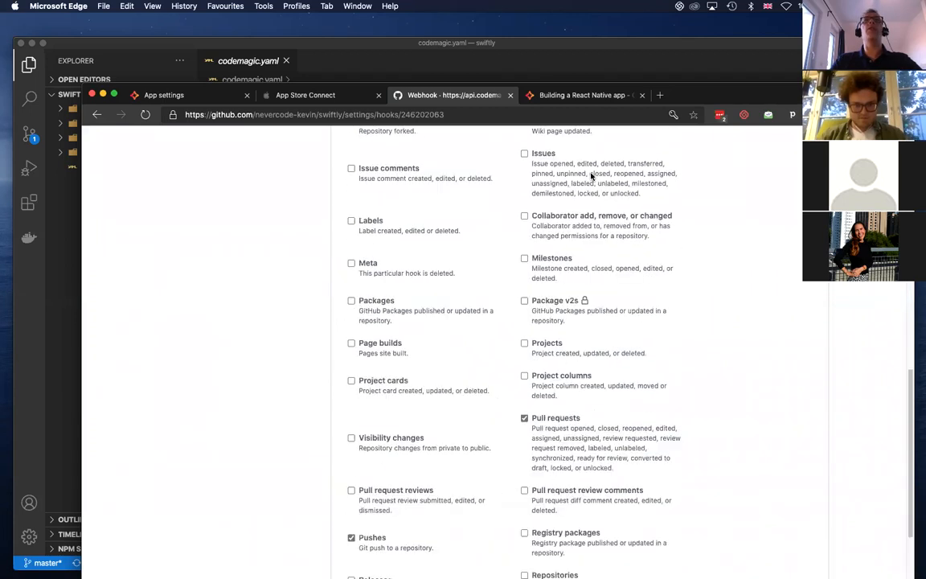
{"action": "scroll", "coordinate": [592, 175], "scroll_direction": "up", "scroll_amount": 10}
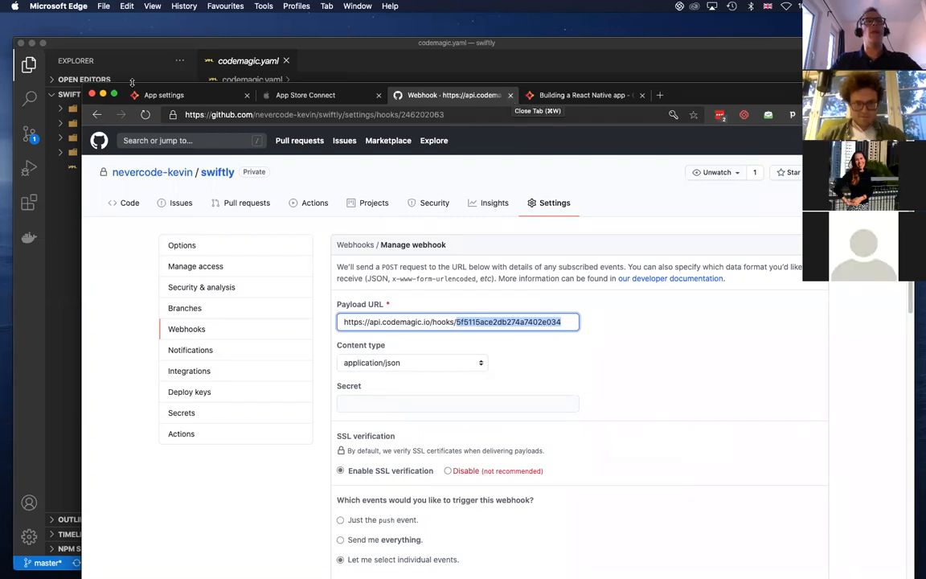
Return to swiftly's Codemagic app settings and review the watched branch patterns and automatic build triggers
{"action": "left_click", "coordinate": [164, 97]}
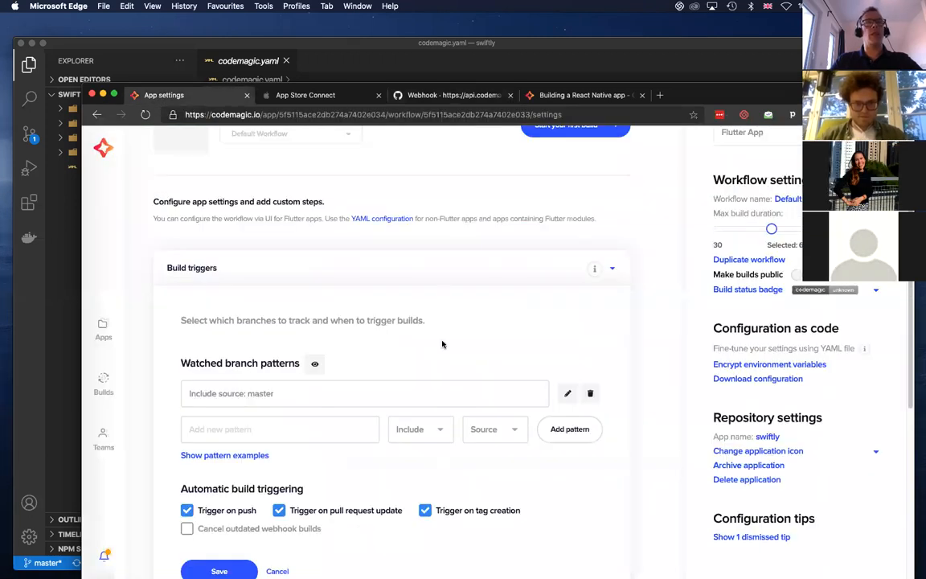
{"action": "scroll", "coordinate": [442, 338], "scroll_direction": "down", "scroll_amount": 1}
{"action": "scroll", "coordinate": [444, 363], "scroll_direction": "up", "scroll_amount": 5}
{"action": "scroll", "coordinate": [445, 367], "scroll_direction": "down", "scroll_amount": 1}
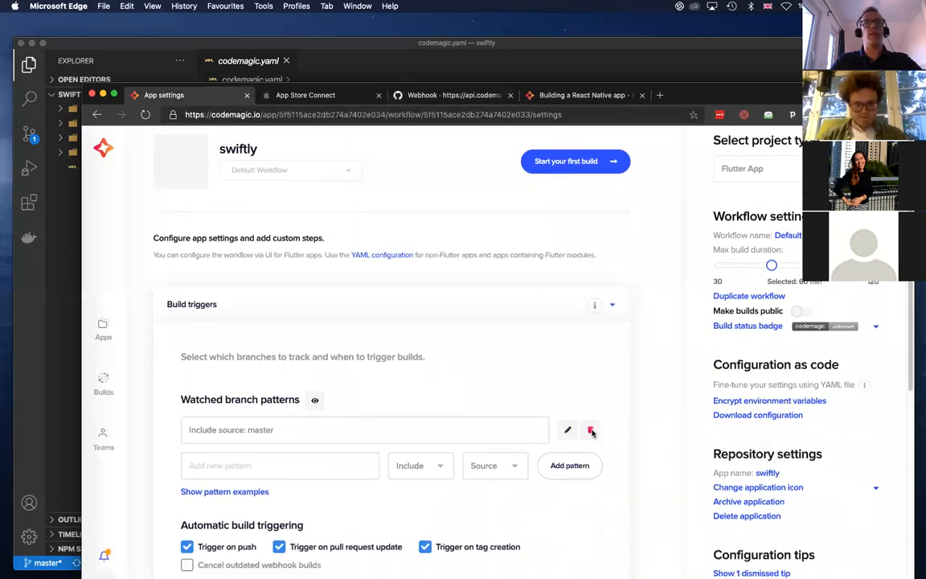
Remove the master branch pattern and turn off build triggering on push, pull request update and tag creation
{"action": "left_click", "coordinate": [591, 431]}
{"action": "left_click", "coordinate": [425, 486]}
{"action": "left_click", "coordinate": [278, 486]}
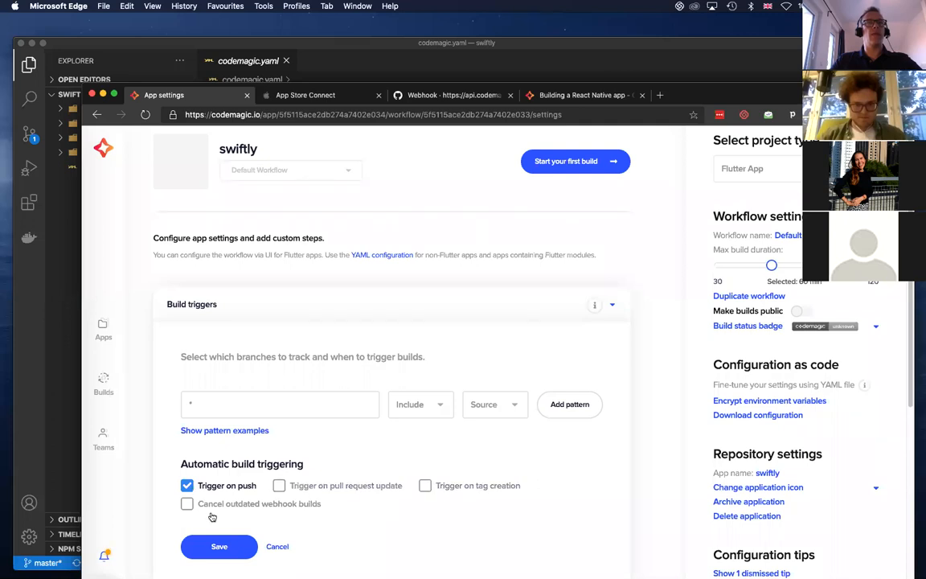
{"action": "left_click", "coordinate": [186, 486]}
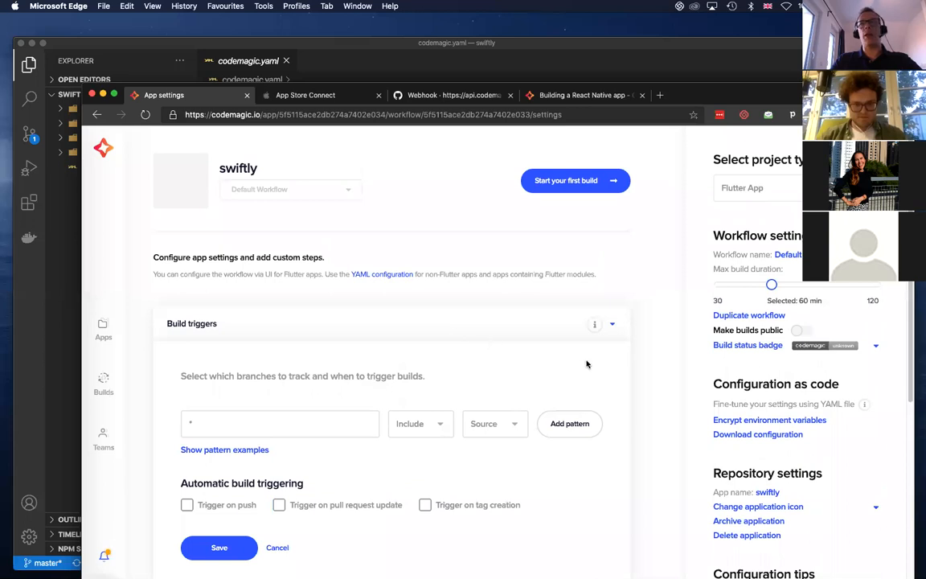
Go back to the applications overview and reopen the build setup of swiftly
{"action": "scroll", "coordinate": [438, 339], "scroll_direction": "down", "scroll_amount": 5}
{"action": "scroll", "coordinate": [378, 350], "scroll_direction": "down", "scroll_amount": 1}
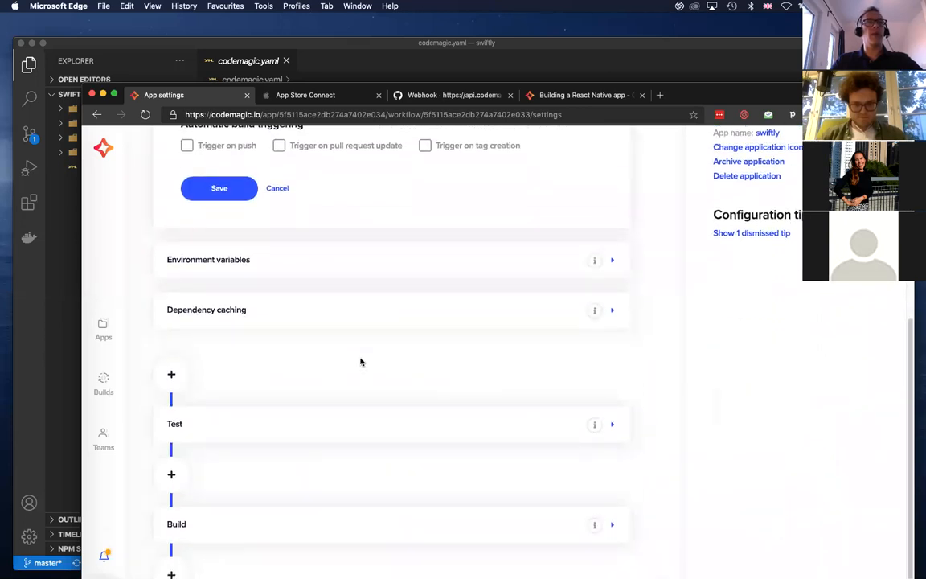
{"action": "scroll", "coordinate": [362, 362], "scroll_direction": "down", "scroll_amount": 3}
{"action": "scroll", "coordinate": [433, 370], "scroll_direction": "up", "scroll_amount": 1}
{"action": "scroll", "coordinate": [433, 370], "scroll_direction": "up", "scroll_amount": 10}
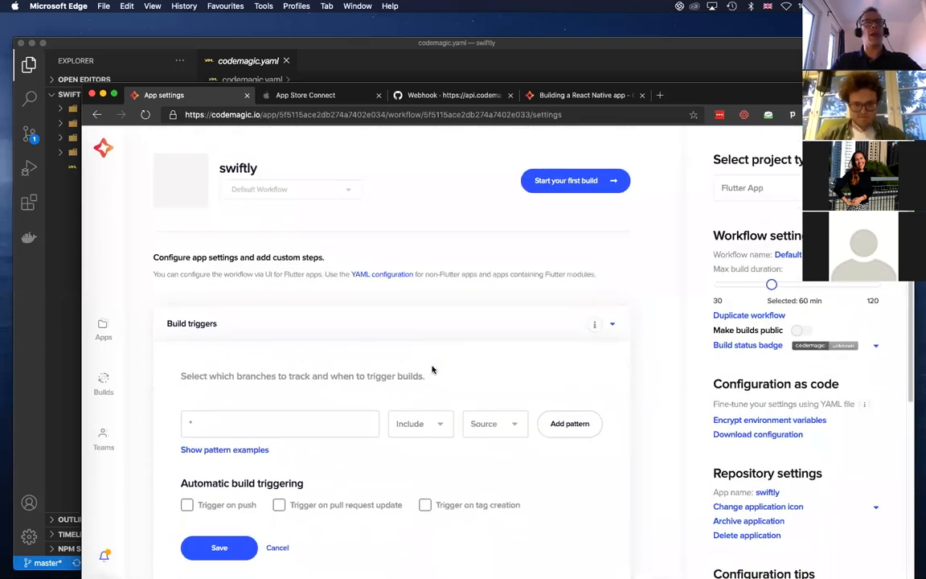
{"action": "scroll", "coordinate": [514, 424], "scroll_direction": "down", "scroll_amount": 1}
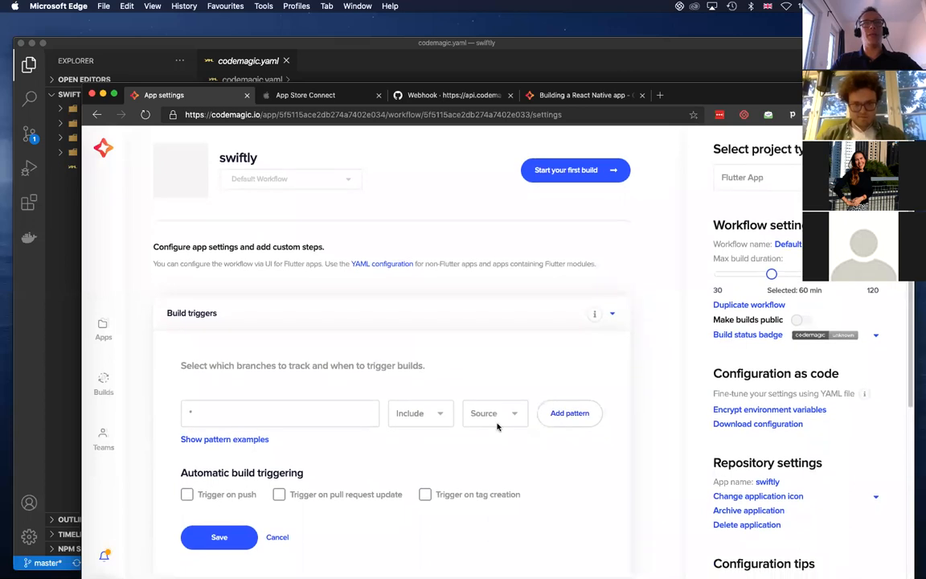
{"action": "left_click", "coordinate": [102, 331]}
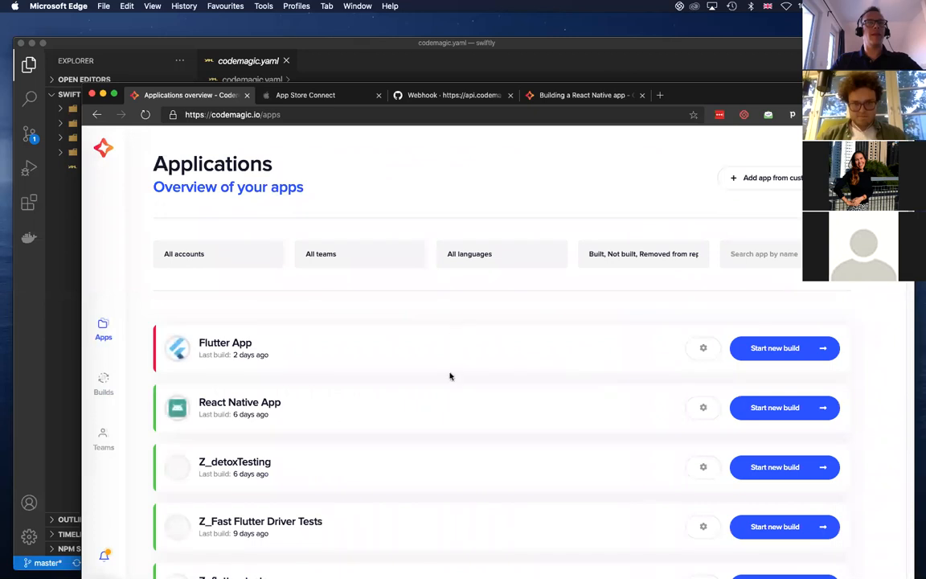
{"action": "scroll", "coordinate": [451, 375], "scroll_direction": "down", "scroll_amount": 4}
{"action": "scroll", "coordinate": [451, 376], "scroll_direction": "down", "scroll_amount": 5}
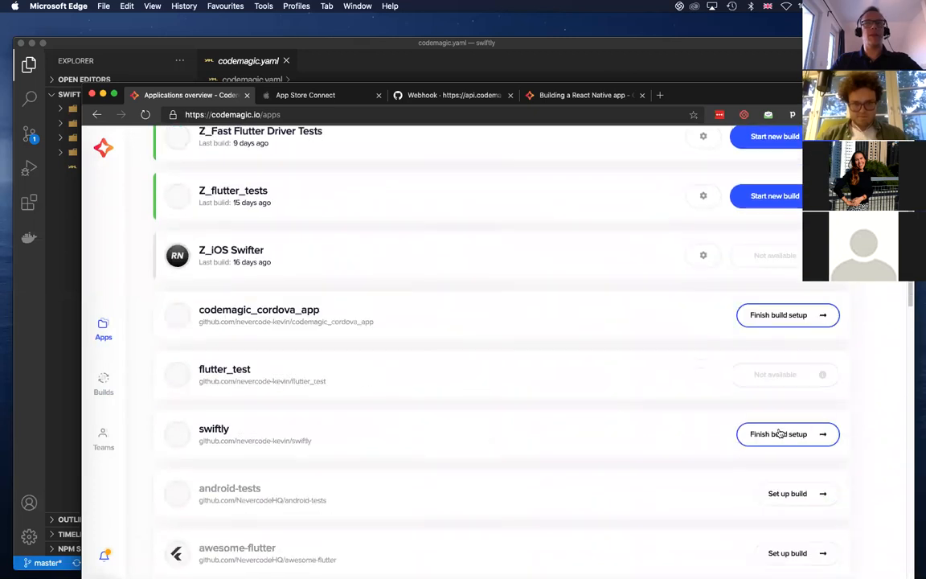
{"action": "left_click", "coordinate": [792, 436]}
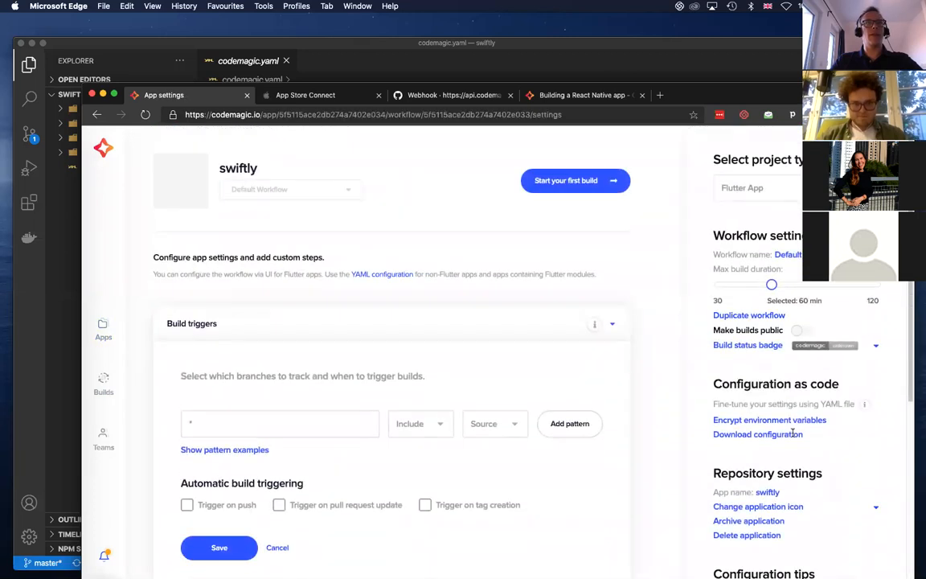
Change swiftly's project type to iOS App
{"action": "scroll", "coordinate": [560, 377], "scroll_direction": "down", "scroll_amount": 3}
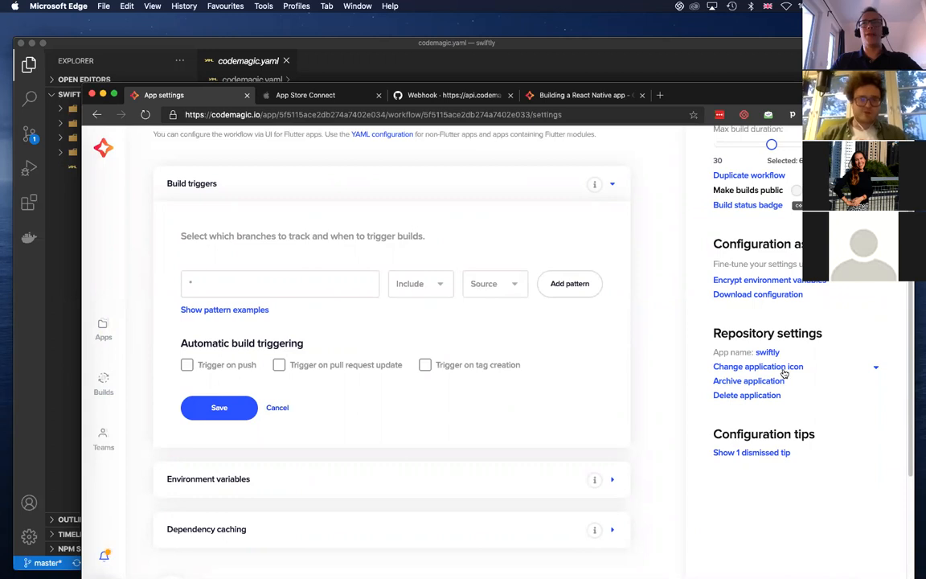
{"action": "scroll", "coordinate": [812, 386], "scroll_direction": "up", "scroll_amount": 3}
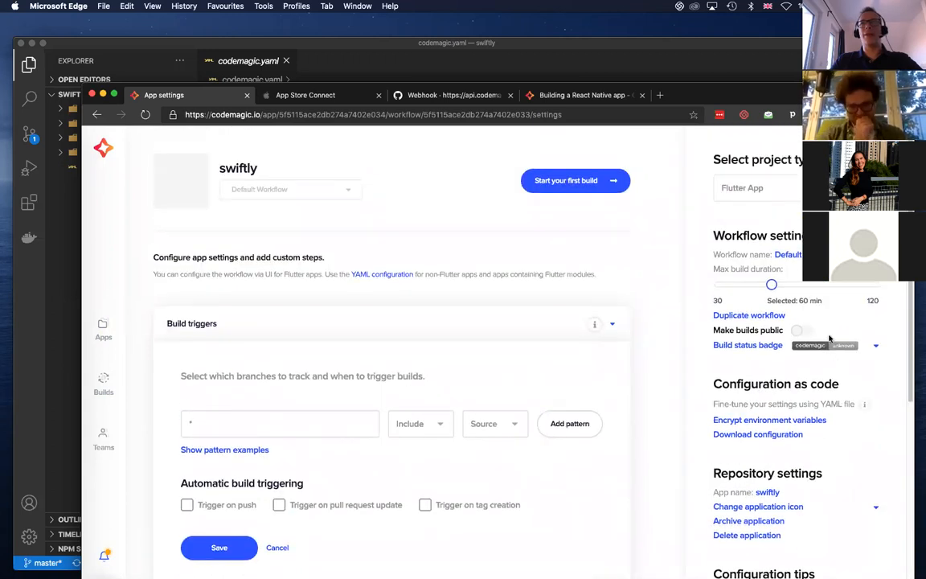
{"action": "left_click", "coordinate": [772, 188]}
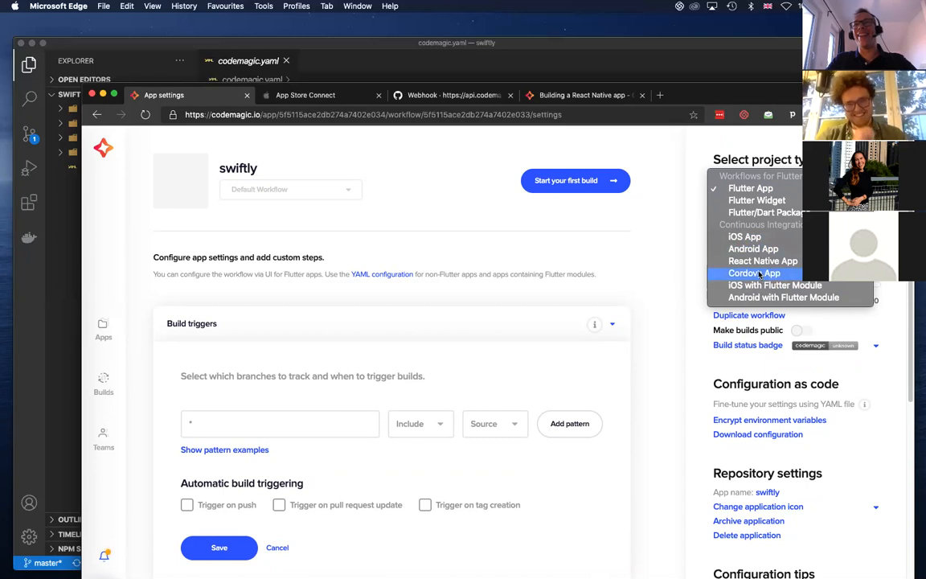
{"action": "left_click", "coordinate": [754, 238]}
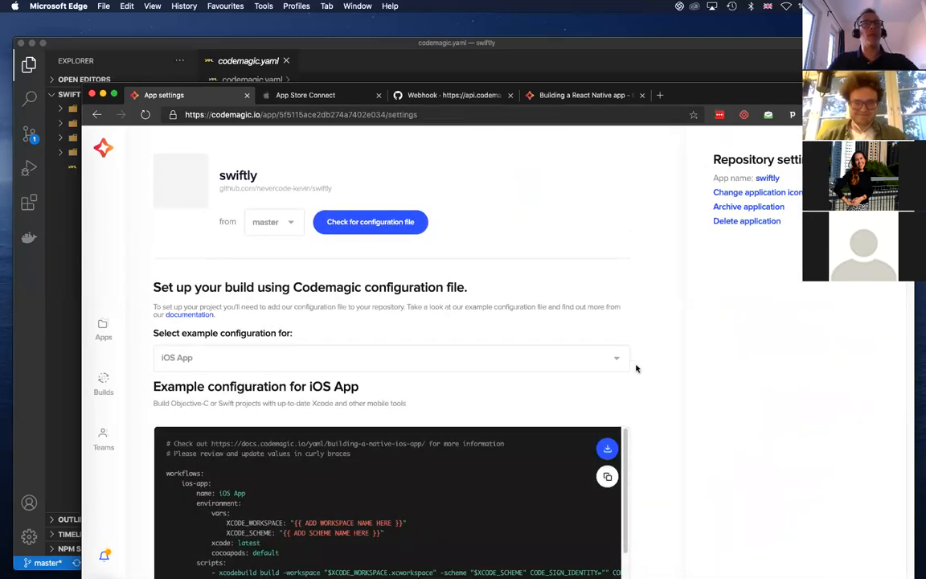
Move the browser window higher on the desktop and switch to codemagic.yaml in Visual Studio Code
{"action": "left_click_drag", "start_coordinate": [722, 94], "coordinate": [699, 31]}
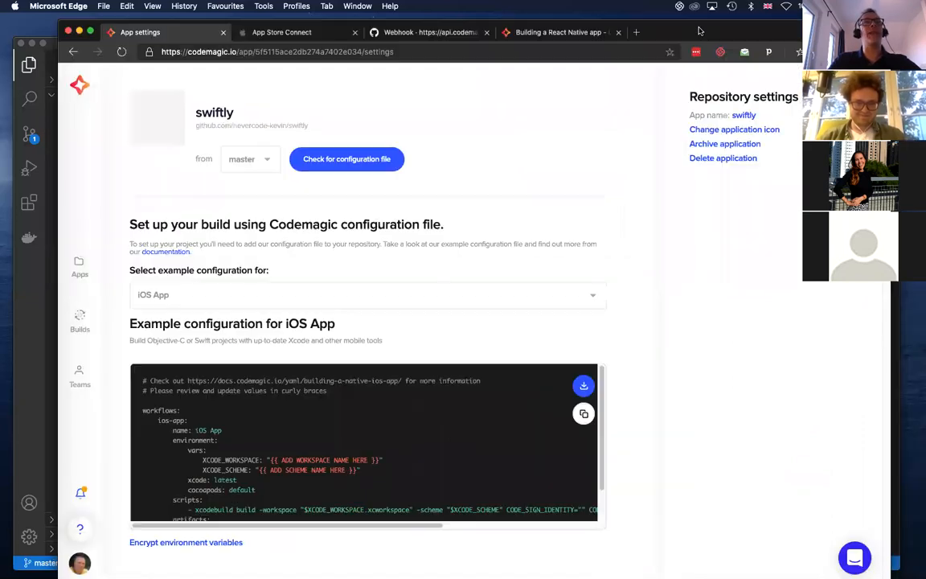
{"action": "left_click", "coordinate": [81, 31]}
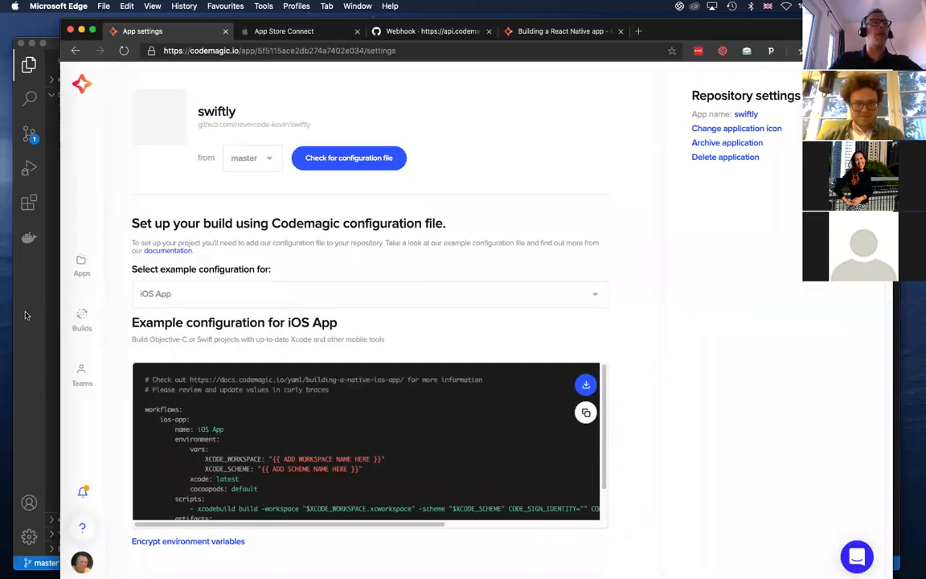
{"action": "left_click", "coordinate": [27, 312]}
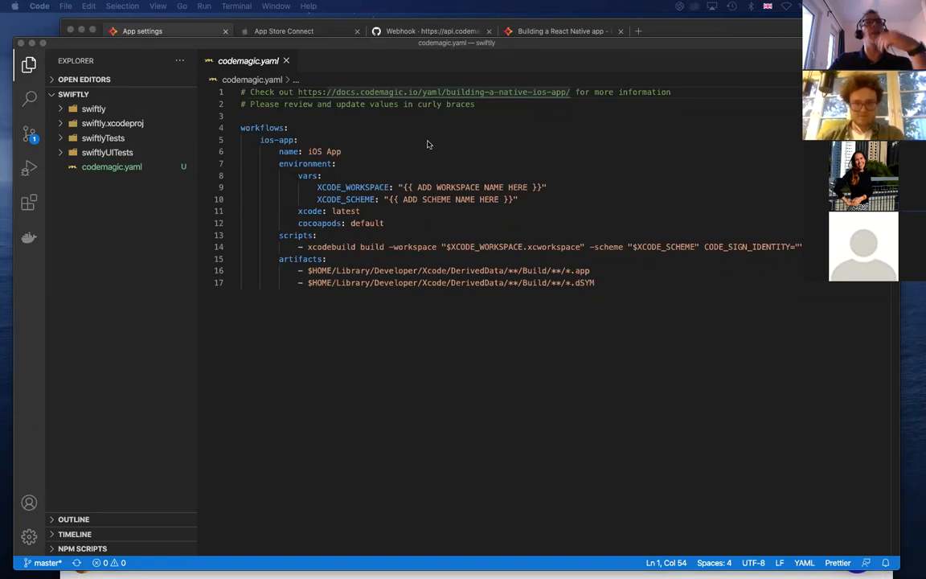
Examine the workflow name, the environment block and the workspace variable used in the build script of codemagic.yaml
{"action": "left_click", "coordinate": [244, 129]}
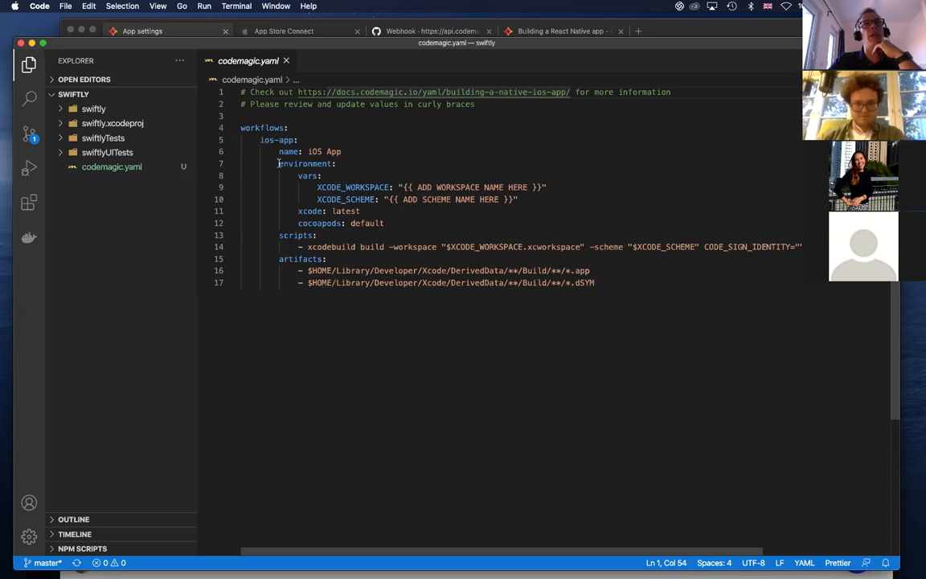
{"action": "left_click_drag", "start_coordinate": [280, 151], "coordinate": [393, 153]}
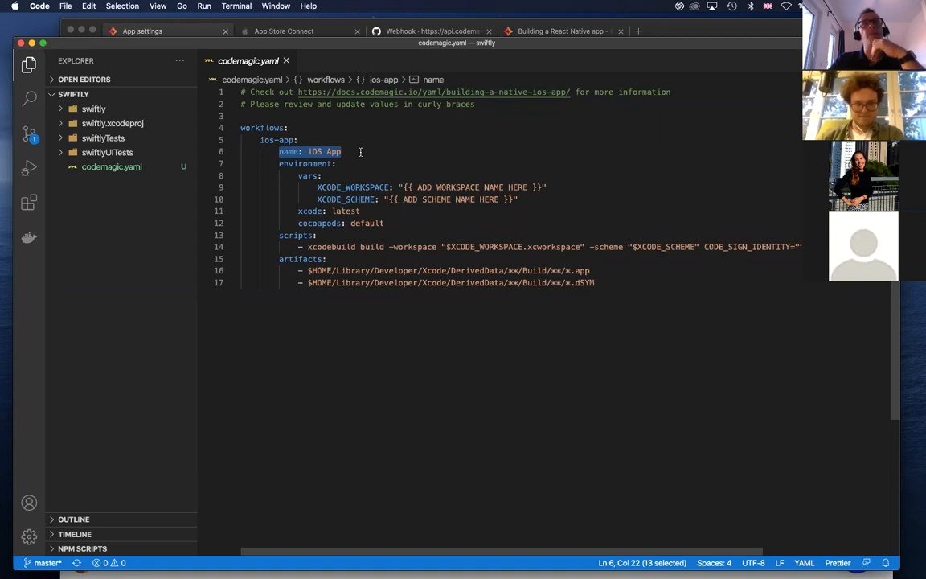
{"action": "left_click_drag", "start_coordinate": [277, 164], "coordinate": [455, 226]}
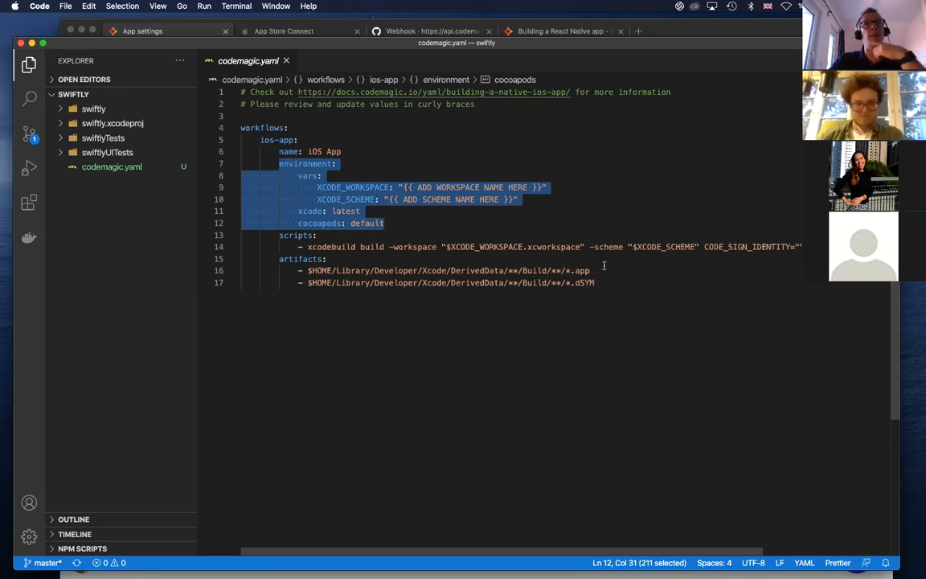
{"action": "left_click_drag", "start_coordinate": [446, 247], "coordinate": [524, 247]}
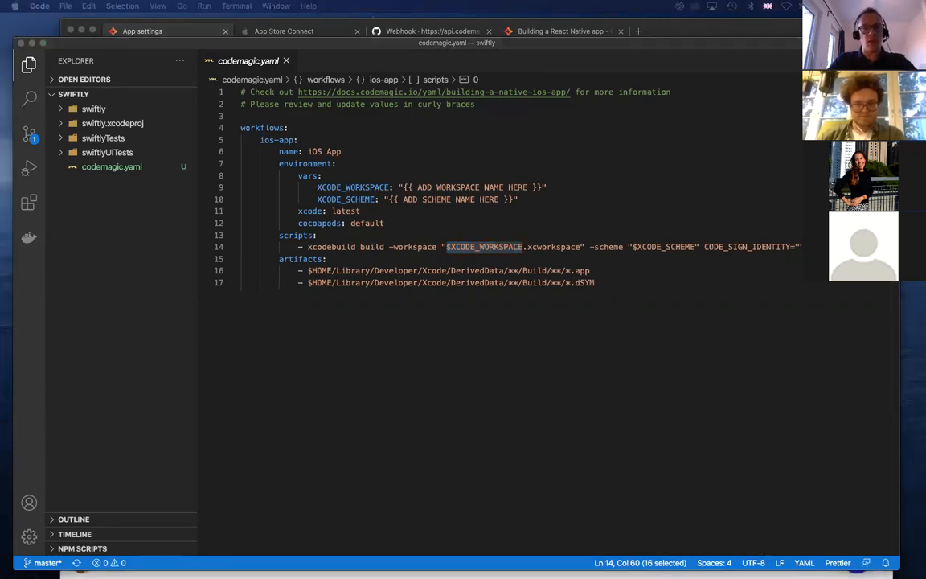
Replace the workspace and scheme placeholder variables with XCODE_PROJECT: "swiftly.xcodeproj" and XCODE_SCHEME: "swiftly"
{"action": "left_click", "coordinate": [460, 142]}
{"action": "left_click_drag", "start_coordinate": [521, 196], "coordinate": [317, 186]}
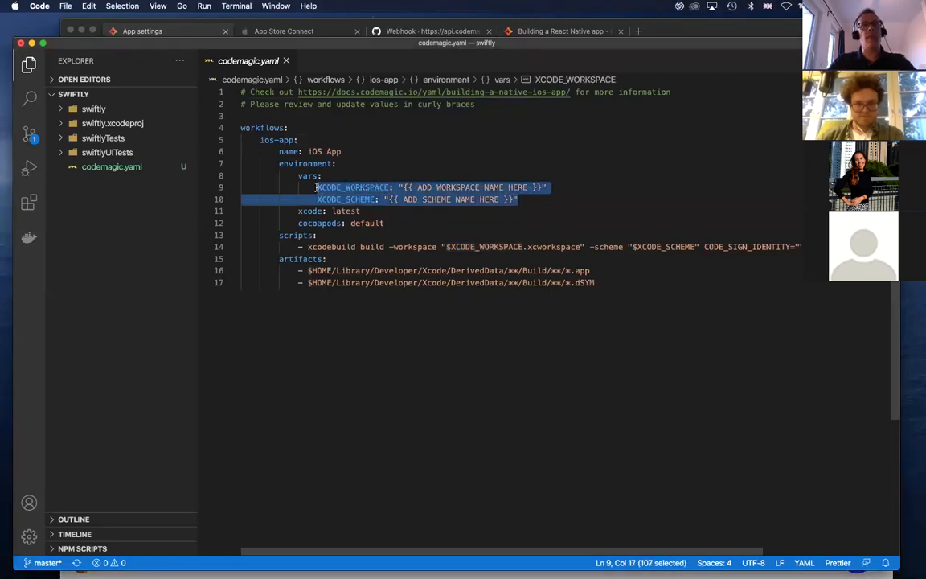
{"action": "type", "text": "XCODE_PROJECT: \"swiftly.xcodeproj\"           XCODE_SCHEME: \"swiftly\""}
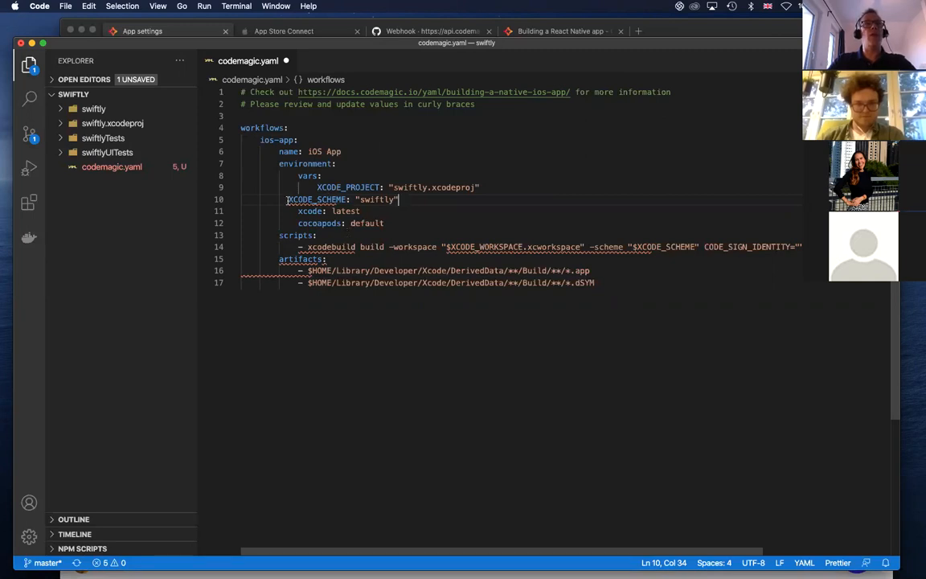
Indent the XCODE_SCHEME line under vars so that it aligns with XCODE_PROJECT
{"action": "left_click", "coordinate": [288, 199]}
{"action": "key", "text": "Tab"}
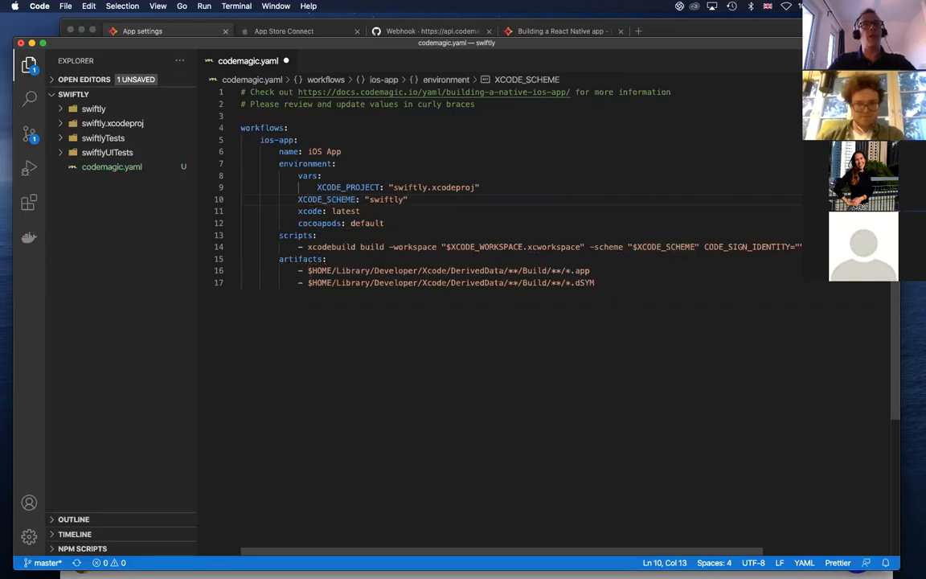
{"action": "key", "text": "shift+Tab"}
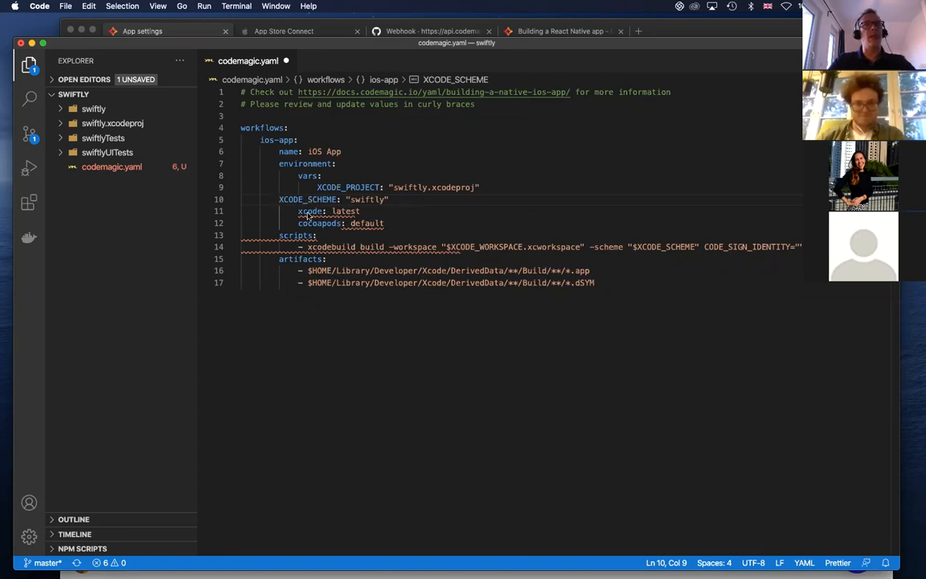
{"action": "left_click", "coordinate": [453, 203]}
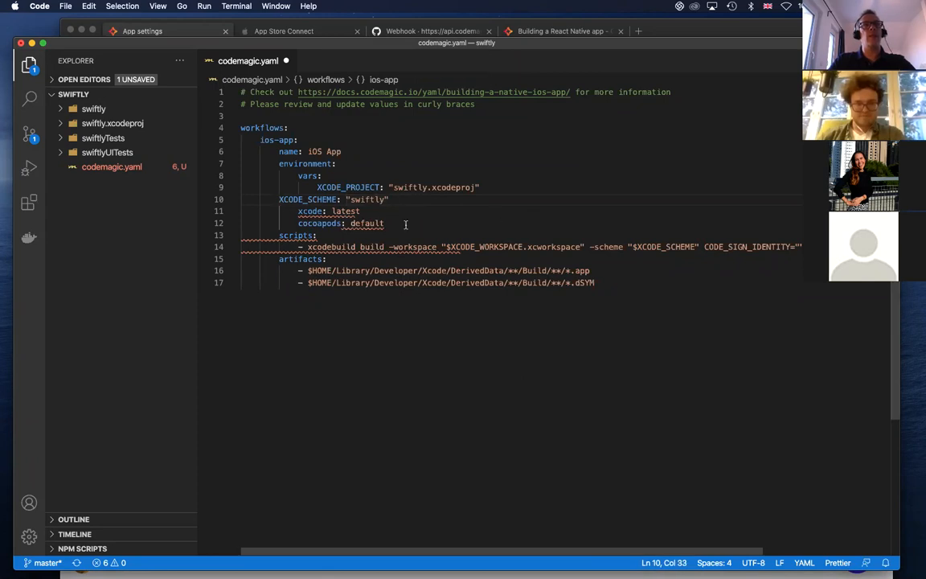
{"action": "left_click", "coordinate": [277, 204]}
{"action": "key", "text": "Tab"}
{"action": "key", "text": "Tab"}
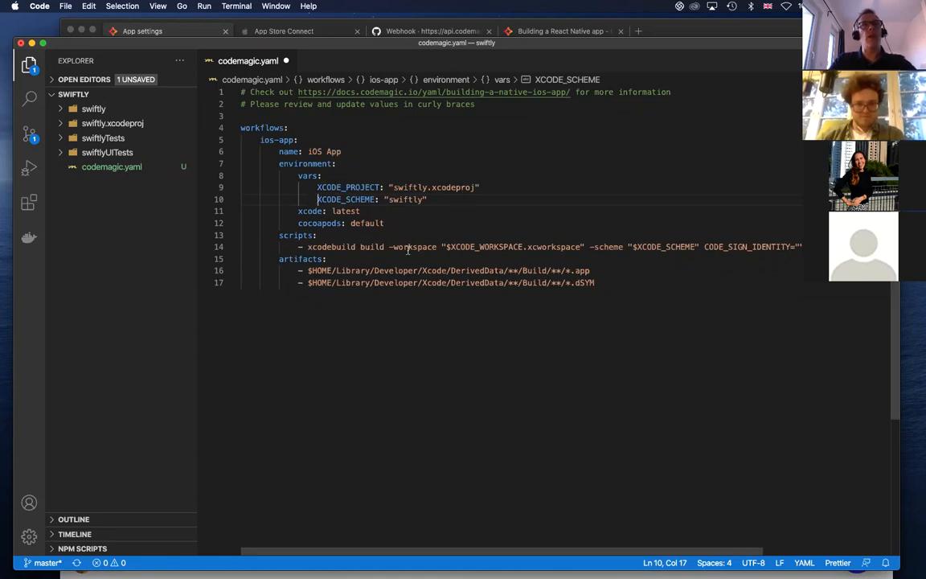
Replace the -workspace option of the xcodebuild command on line 14 with --PROJECT
{"action": "left_click_drag", "start_coordinate": [437, 247], "coordinate": [393, 247]}
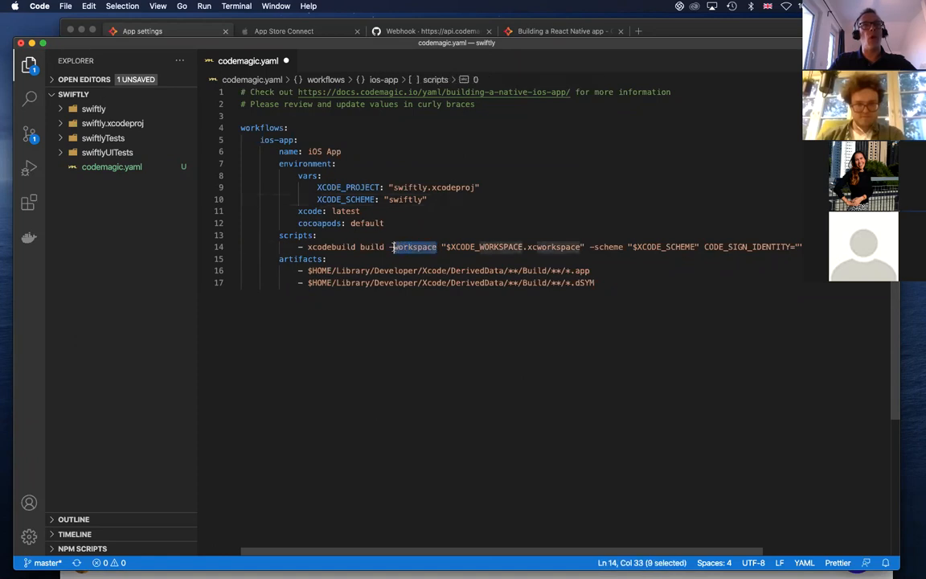
{"action": "left_click", "coordinate": [390, 247]}
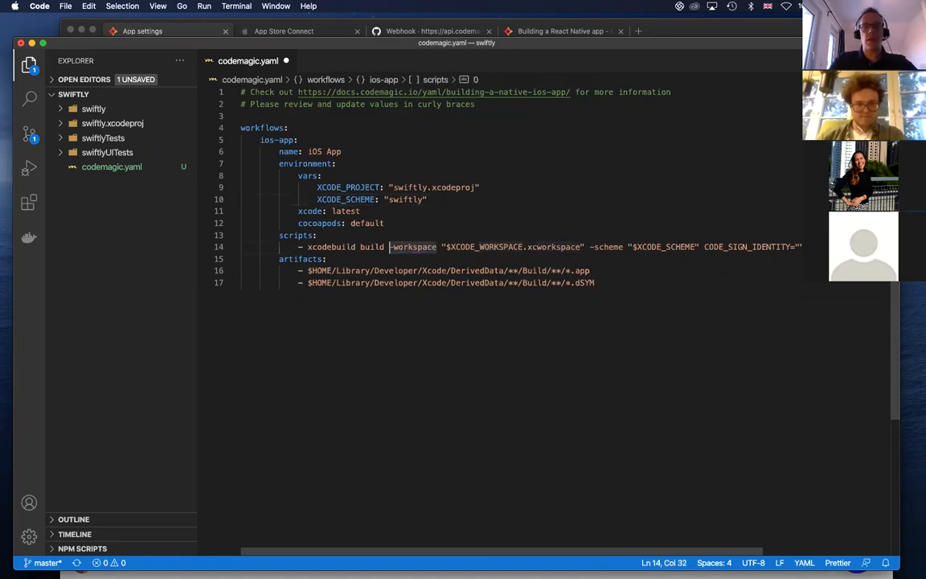
{"action": "key", "text": "Right"}
{"action": "type", "text": "-"}
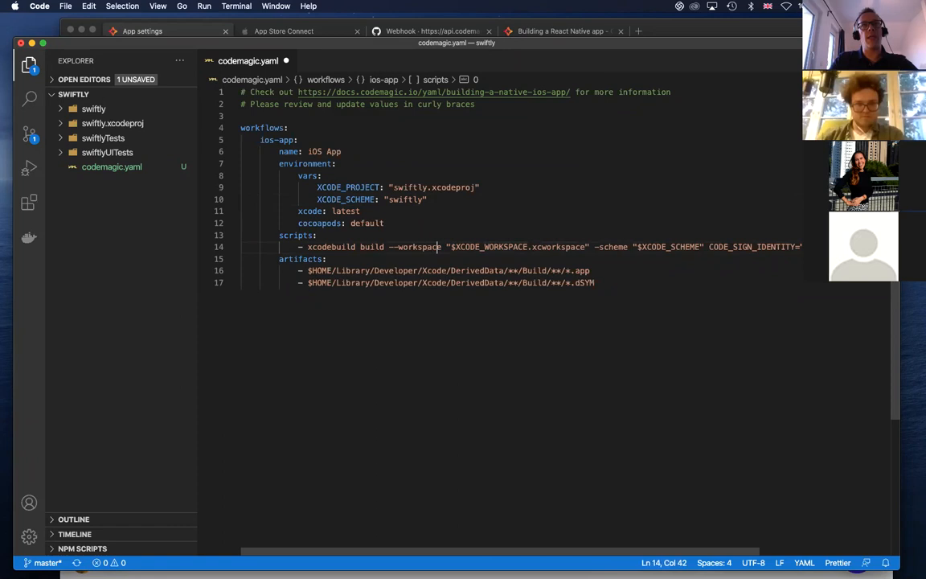
{"action": "key", "text": "Delete"}
{"action": "key", "text": "Delete"}
{"action": "key", "text": "Delete"}
{"action": "key", "text": "Delete"}
{"action": "key", "text": "Delete"}
{"action": "key", "text": "BackSpace"}
{"action": "key", "text": "BackSpace"}
{"action": "key", "text": "BackSpace"}
{"action": "key", "text": "BackSpace"}
{"action": "type", "text": "PROJECT"}
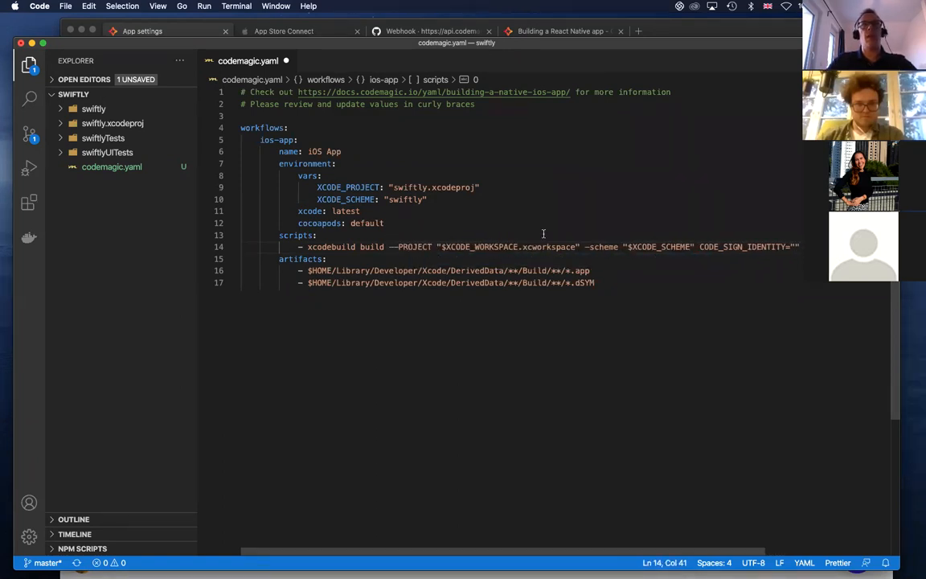
Replace $XCODE_WORKSPACE.xcworkspace in the xcodebuild command with the XCODE_PROJECT variable name
{"action": "left_click_drag", "start_coordinate": [380, 187], "coordinate": [318, 188]}
{"action": "key", "text": "super+c"}
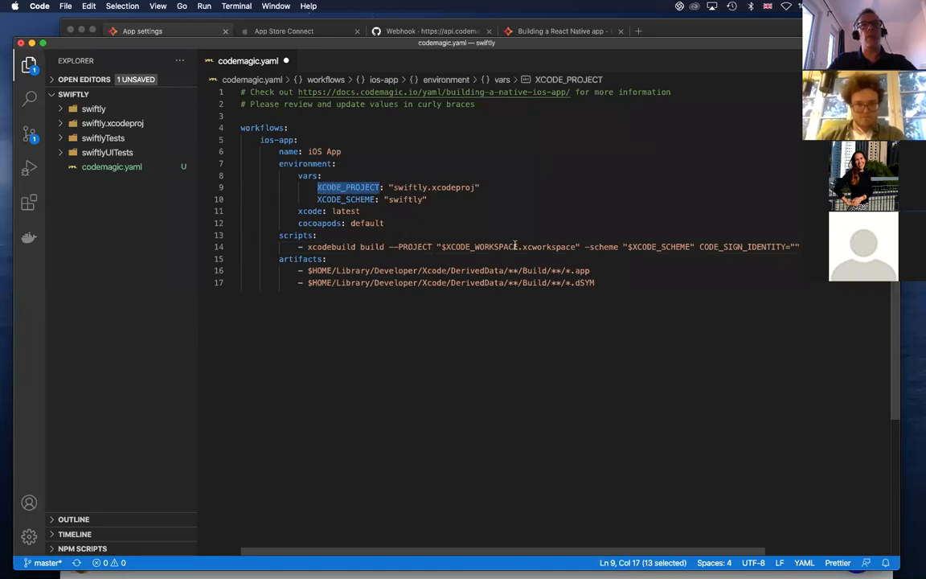
{"action": "left_click_drag", "start_coordinate": [519, 247], "coordinate": [456, 245]}
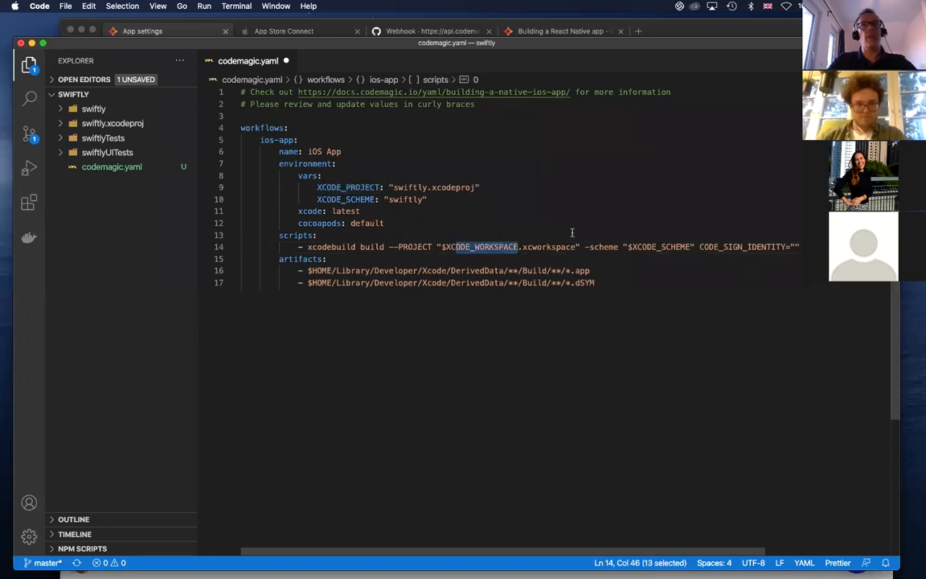
{"action": "left_click_drag", "start_coordinate": [576, 247], "coordinate": [441, 248]}
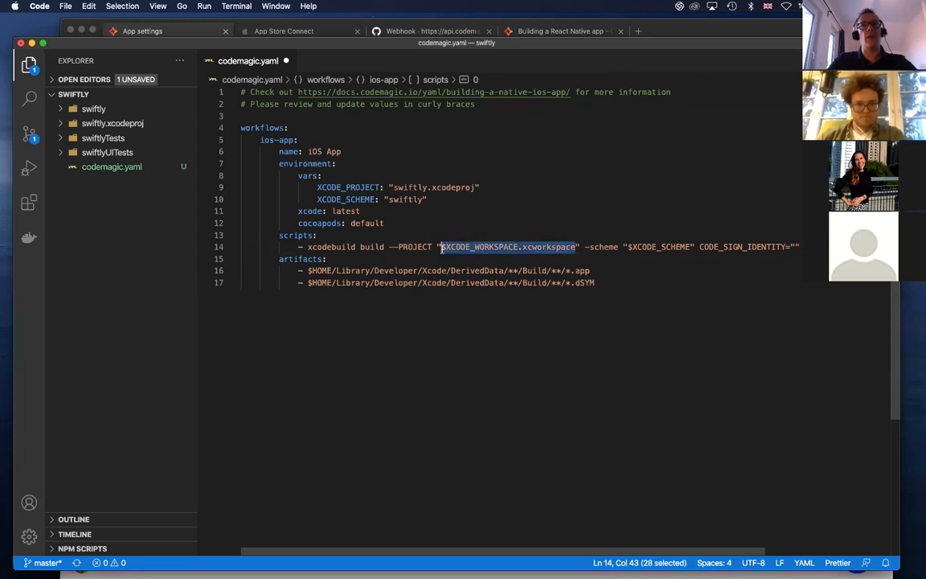
{"action": "key", "text": "super+v"}
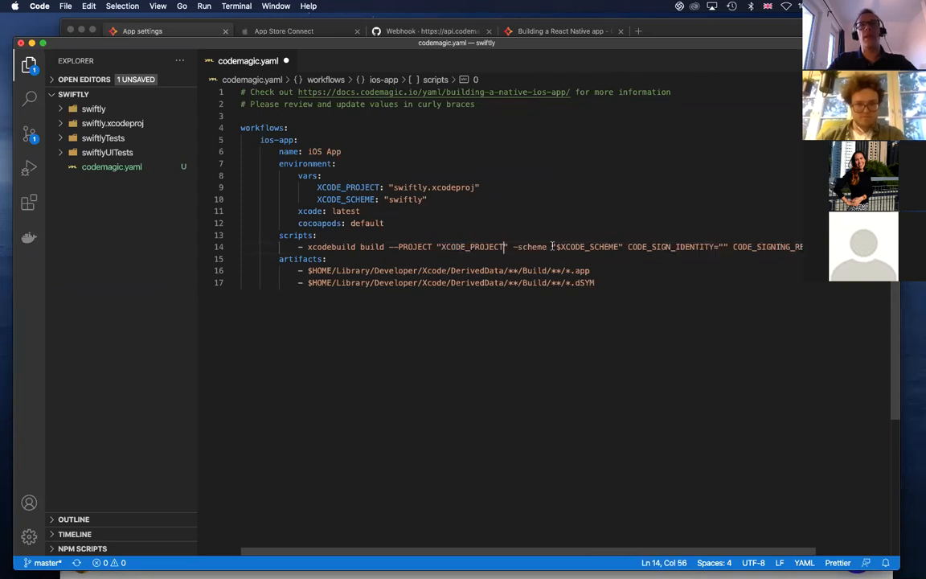
Examine the scheme argument and the code signing options in the xcodebuild command
{"action": "left_click_drag", "start_coordinate": [557, 247], "coordinate": [614, 246]}
{"action": "scroll", "coordinate": [729, 311], "scroll_direction": "right", "scroll_amount": 3}
{"action": "scroll", "coordinate": [729, 312], "scroll_direction": "left", "scroll_amount": 3}
{"action": "scroll", "coordinate": [441, 222], "scroll_direction": "down", "scroll_amount": 1}
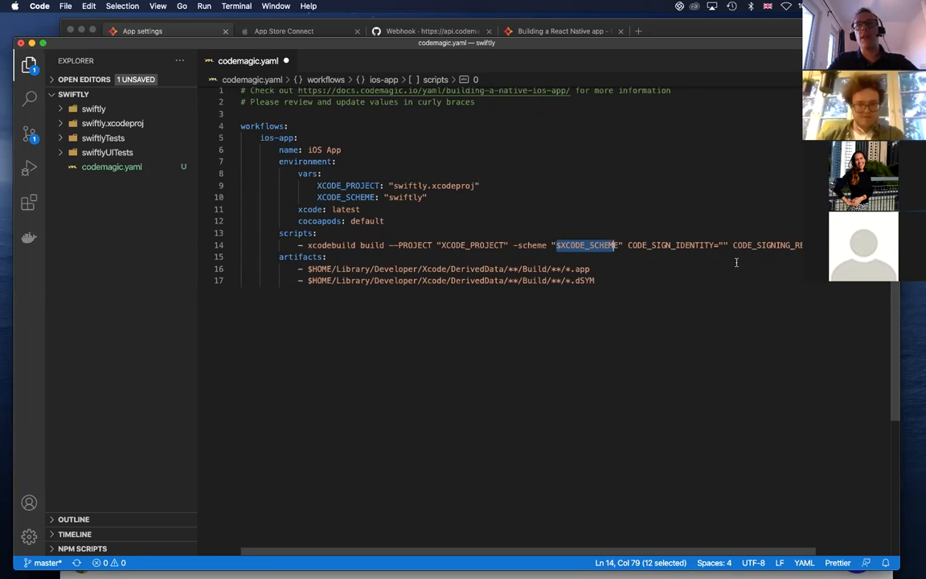
{"action": "scroll", "coordinate": [735, 265], "scroll_direction": "right", "scroll_amount": 2}
{"action": "scroll", "coordinate": [736, 265], "scroll_direction": "right", "scroll_amount": 2}
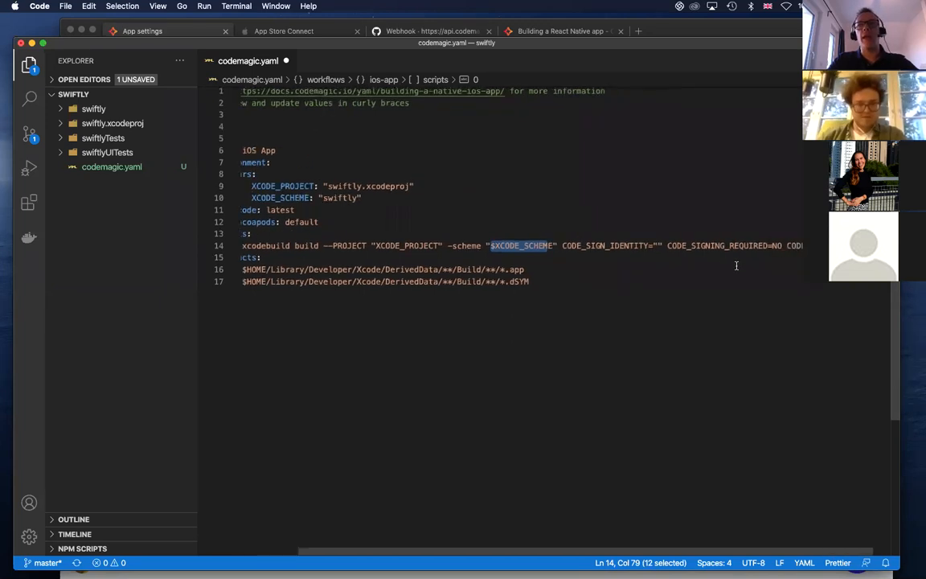
Add the missing $ before XCODE_PROJECT in the xcodebuild command on line 14 and save codemagic.yaml
{"action": "left_click", "coordinate": [489, 243]}
{"action": "left_click", "coordinate": [485, 243]}
{"action": "scroll", "coordinate": [534, 331], "scroll_direction": "left", "scroll_amount": 1}
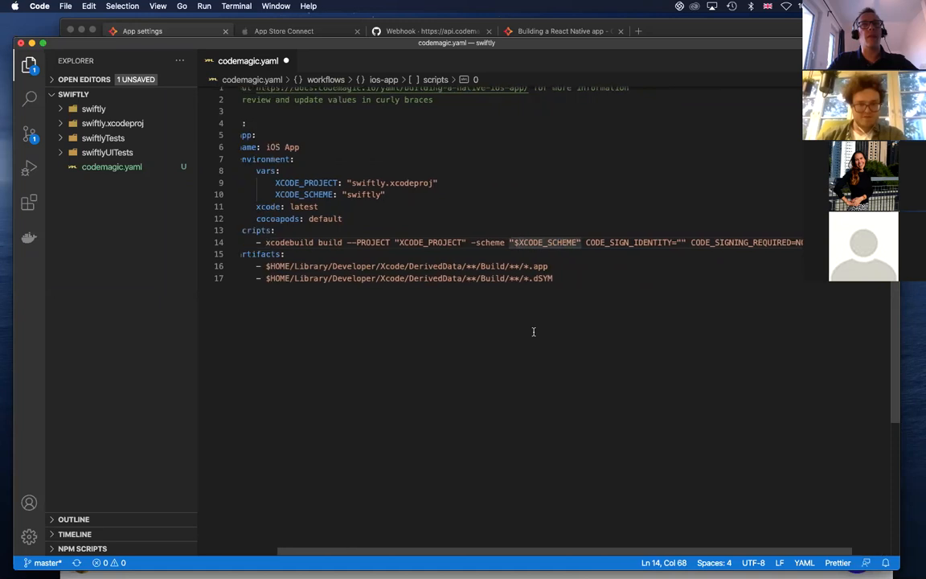
{"action": "left_click", "coordinate": [395, 243]}
{"action": "type", "text": "$"}
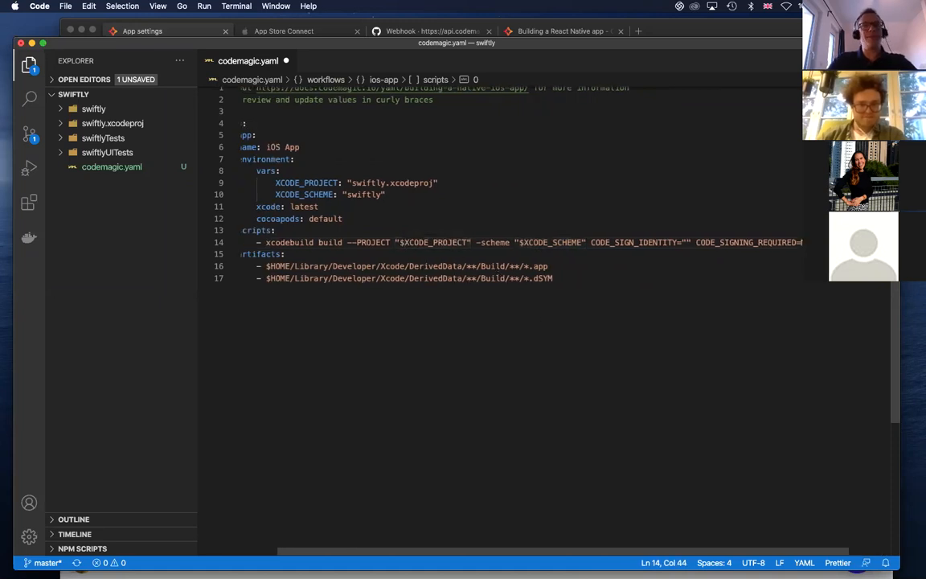
{"action": "key", "text": "super+s"}
{"action": "scroll", "coordinate": [359, 173], "scroll_direction": "up", "scroll_amount": 1}
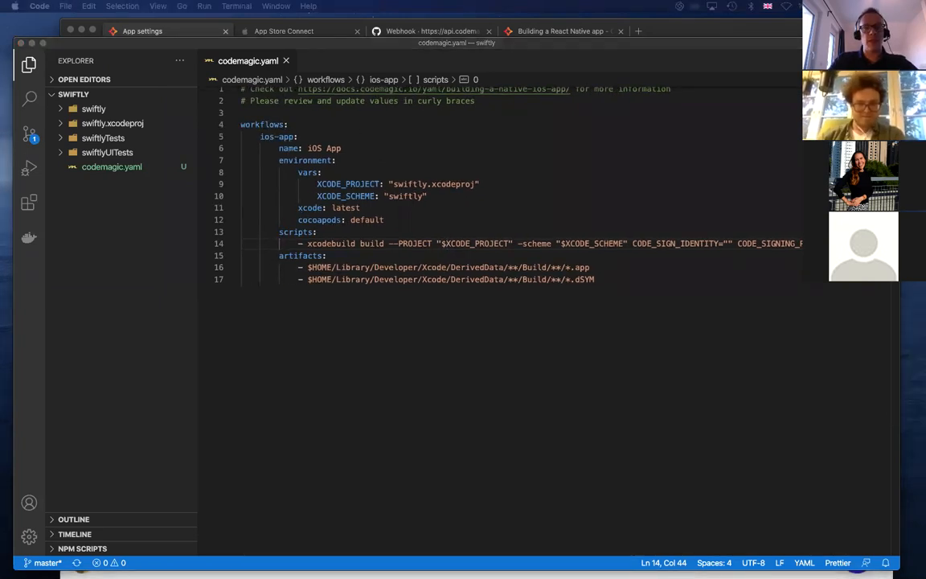
{"action": "left_click", "coordinate": [625, 283]}
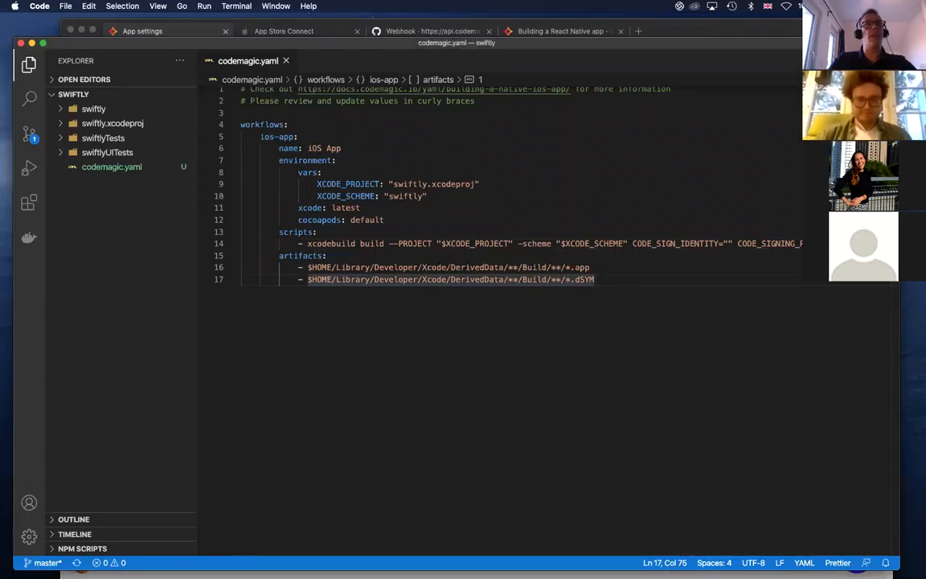
Switch to iTerm2, open a new terminal window and jump to the Projects directory with j pro
{"action": "key", "text": "super+Tab"}
{"action": "key", "text": "super+n"}
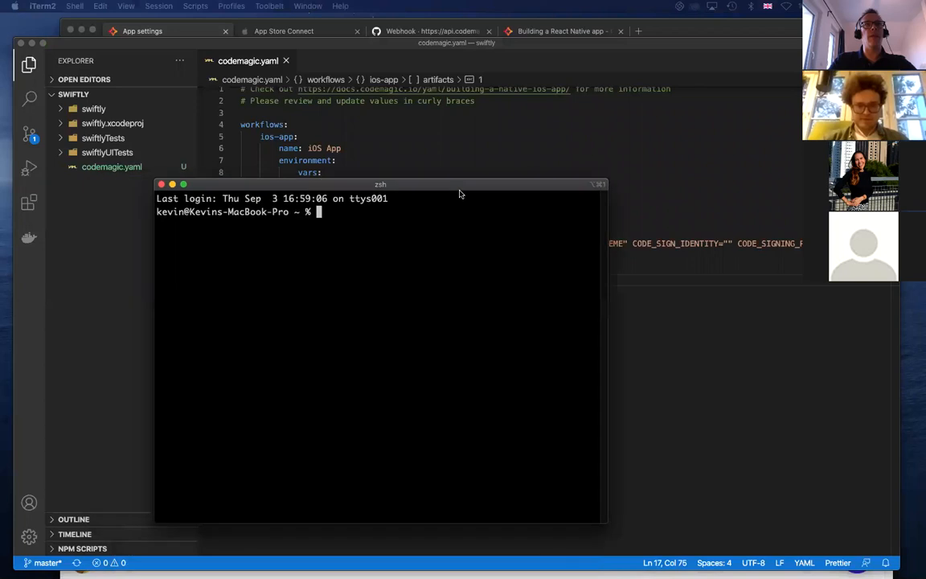
{"action": "type", "text": "J PRO"}
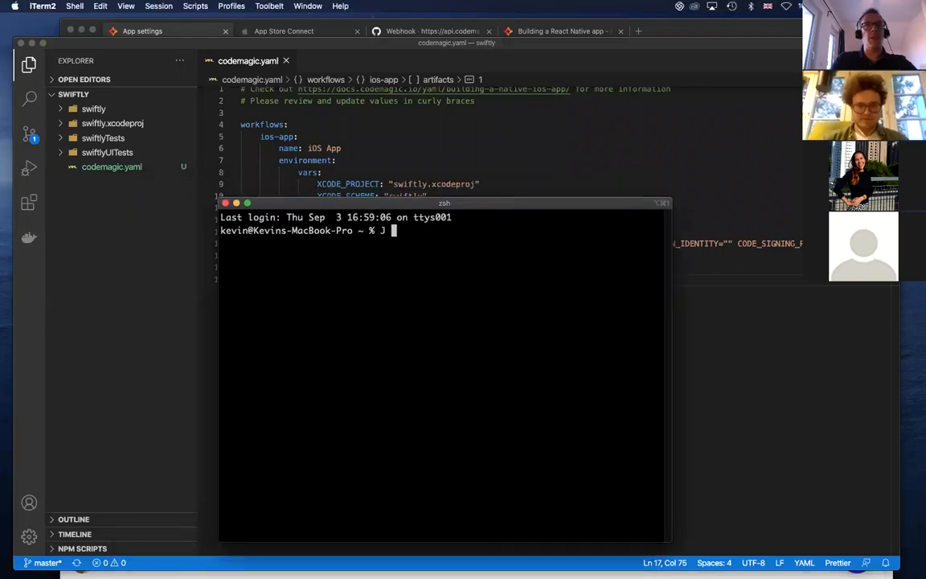
{"action": "key", "text": "BackSpace"}
{"action": "key", "text": "BackSpace"}
{"action": "key", "text": "BackSpace"}
{"action": "key", "text": "BackSpace"}
{"action": "key", "text": "BackSpace"}
{"action": "type", "text": "j pro"}
{"action": "key", "text": "Return"}
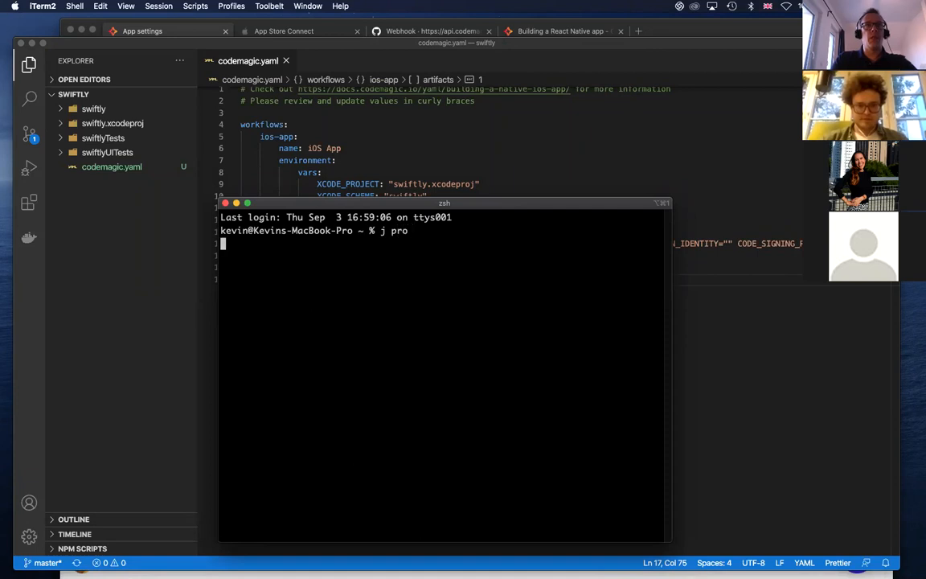
Change into the Swift directory and from there into the swiftly project directory
{"action": "type", "text": "cd Sw"}
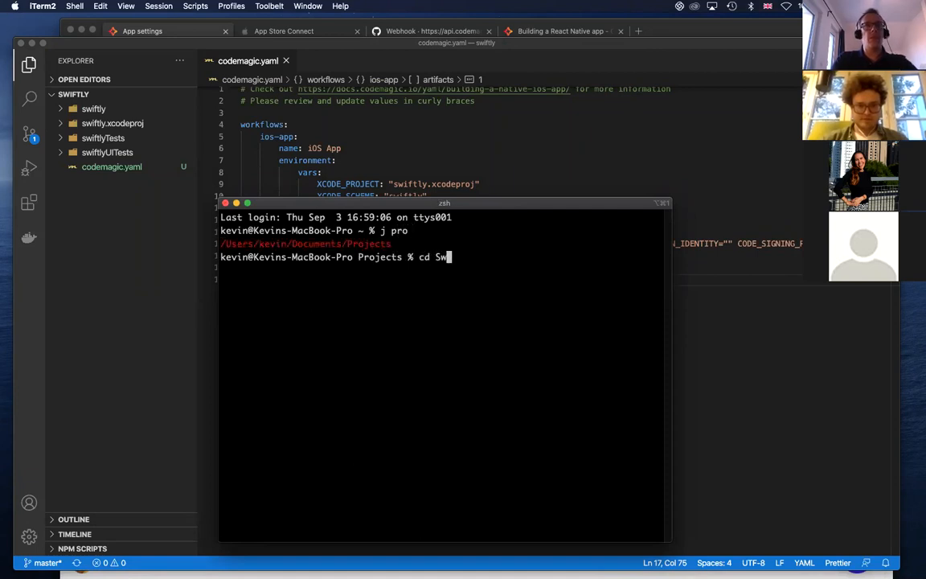
{"action": "key", "text": "BackSpace"}
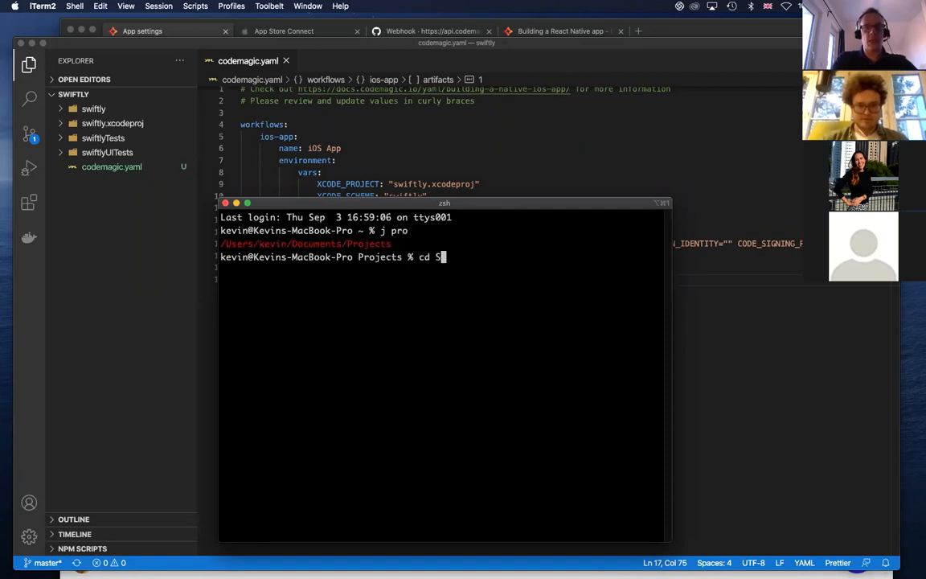
{"action": "type", "text": "wift"}
{"action": "key", "text": "Return"}
{"action": "type", "text": "cd swiftly/"}
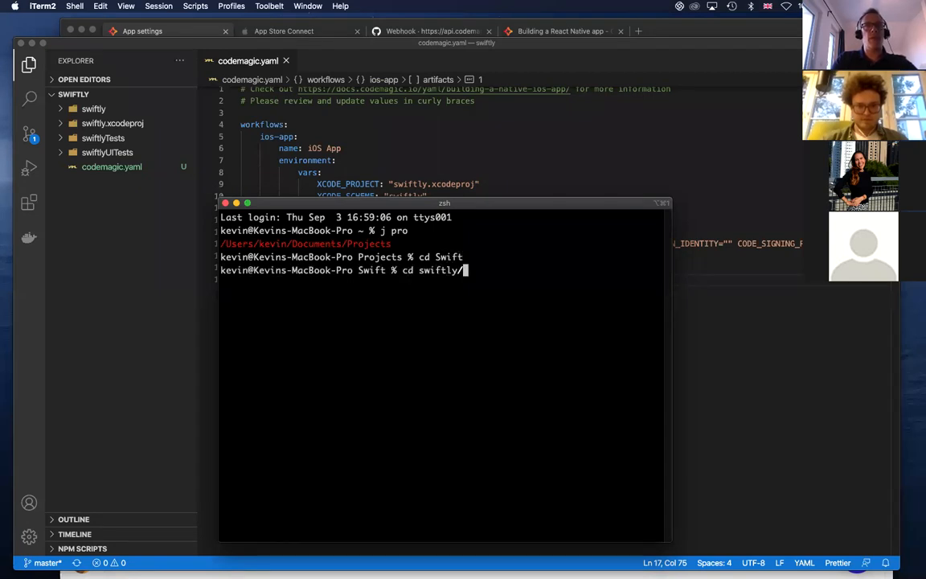
{"action": "key", "text": "Return"}
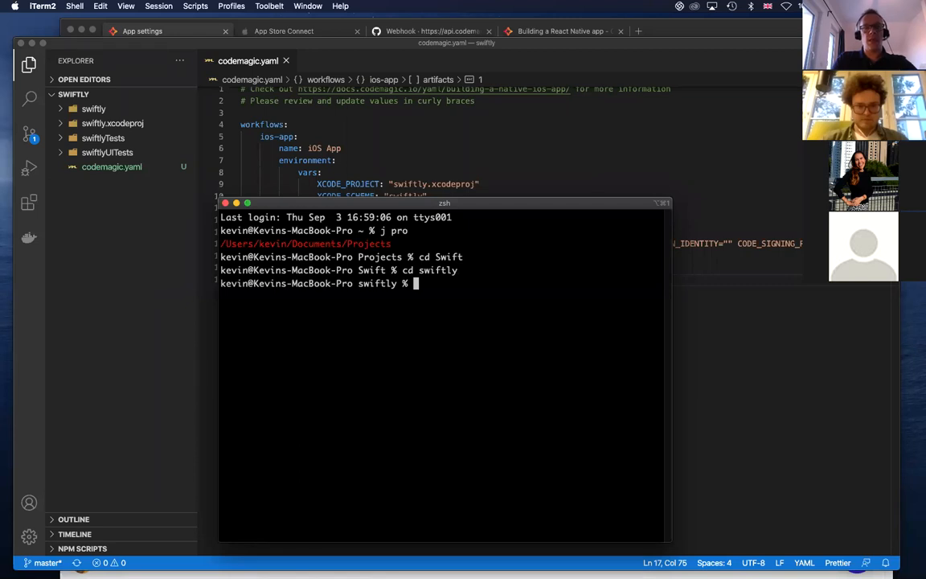
Stage all changes of the swiftly repository with git add
{"action": "type", "text": "git "}
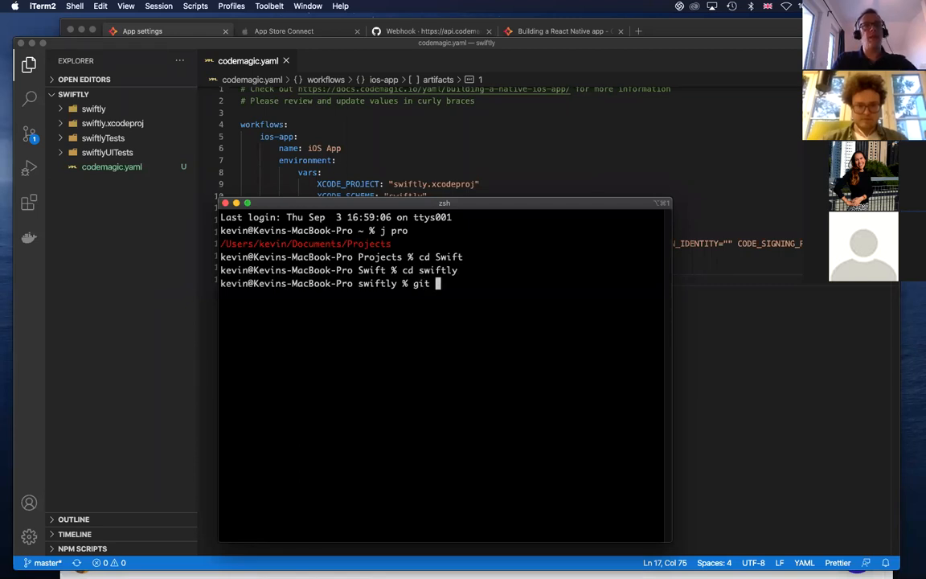
{"action": "type", "text": "ad"}
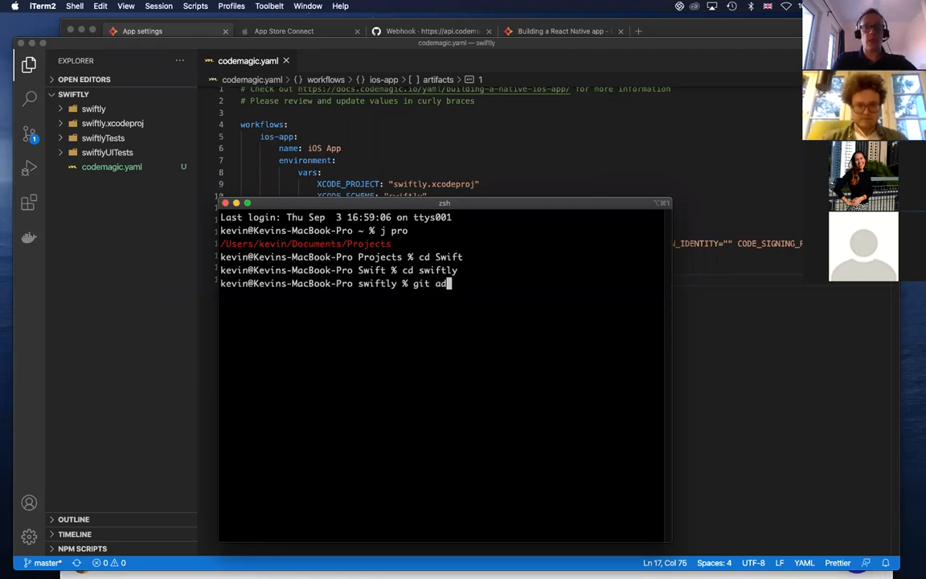
{"action": "type", "text": "d ."}
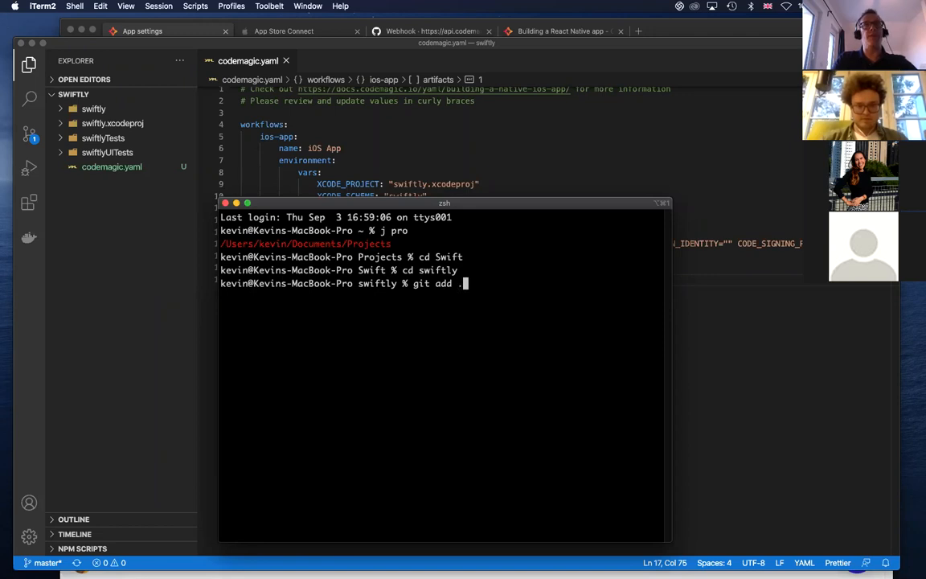
{"action": "key", "text": "Return"}
Commit the staged changes with the message "add yaml"
{"action": "key", "text": "Up"}
{"action": "key", "text": "Up"}
{"action": "key", "text": "Up"}
{"action": "key", "text": "BackSpace"}
{"action": "key", "text": "BackSpace"}
{"action": "key", "text": "BackSpace"}
{"action": "key", "text": "BackSpace"}
{"action": "key", "text": "BackSpace"}
{"action": "key", "text": "BackSpace"}
{"action": "key", "text": "BackSpace"}
{"action": "key", "text": "BackSpace"}
{"action": "type", "text": "git commit -m \"\""}
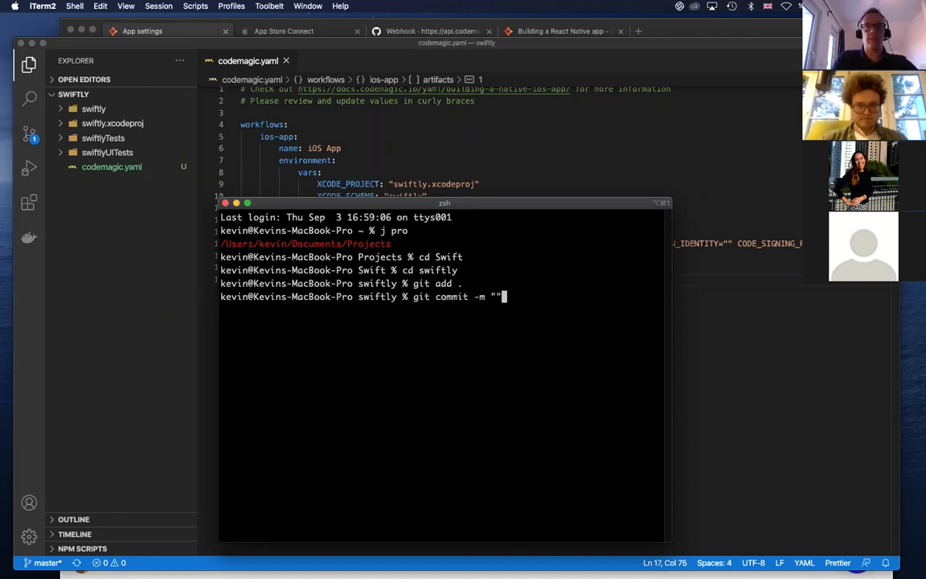
{"action": "key", "text": "Left"}
{"action": "type", "text": "add yaml"}
{"action": "key", "text": "Return"}
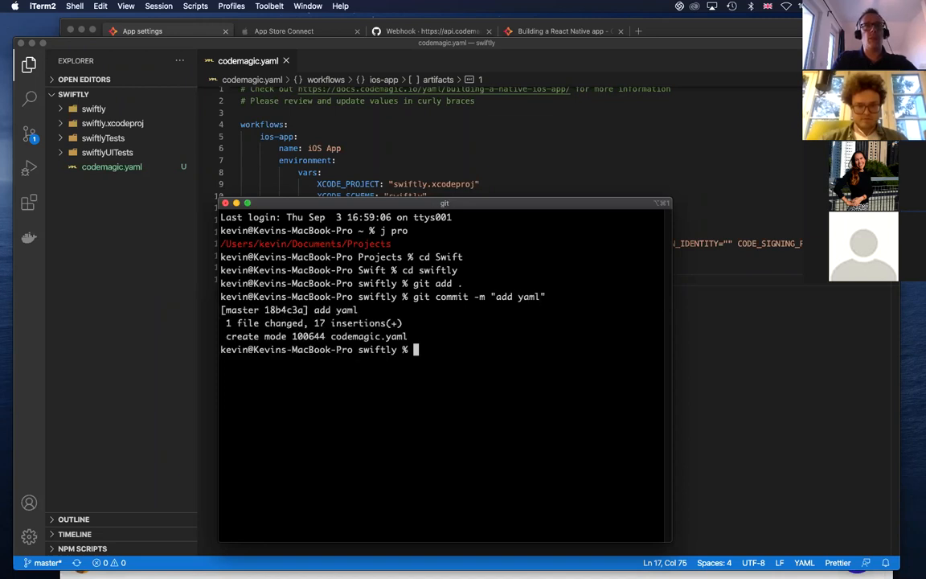
Push the commit to the remote repository with git push
{"action": "type", "text": "git push"}
{"action": "key", "text": "Return"}
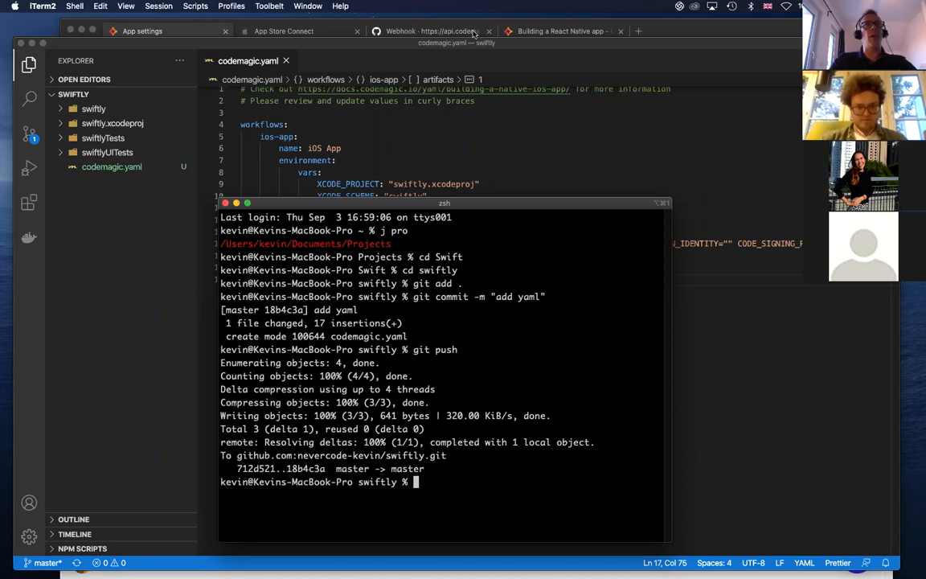
Switch to Codemagic in Microsoft Edge, check master for the configuration file and start the first build with the ios-app workflow
{"action": "left_click", "coordinate": [193, 27]}
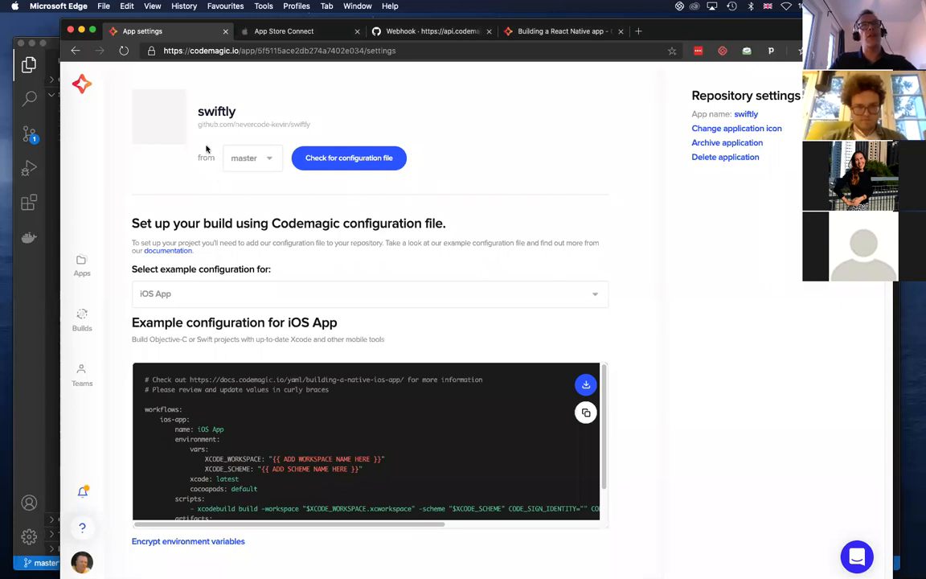
{"action": "left_click", "coordinate": [343, 160]}
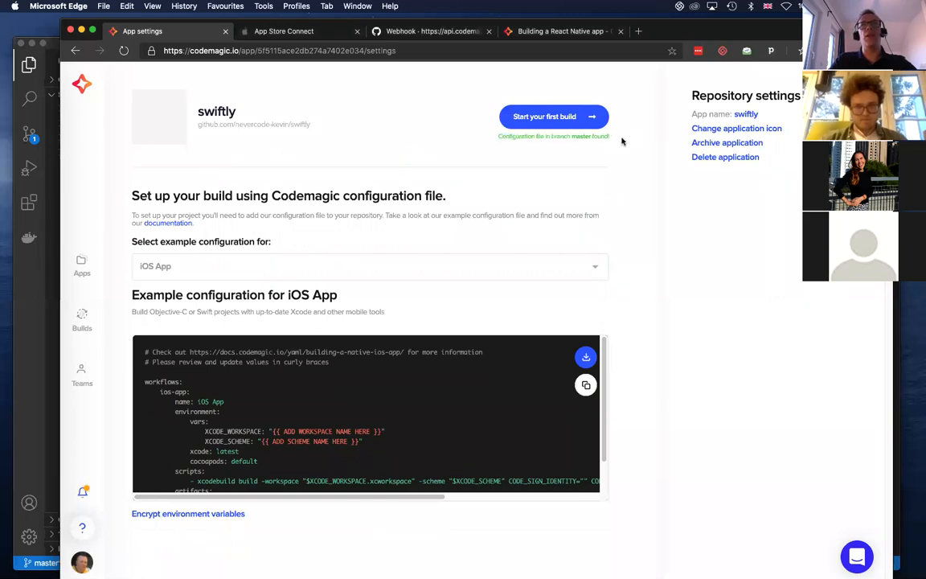
{"action": "left_click", "coordinate": [553, 117]}
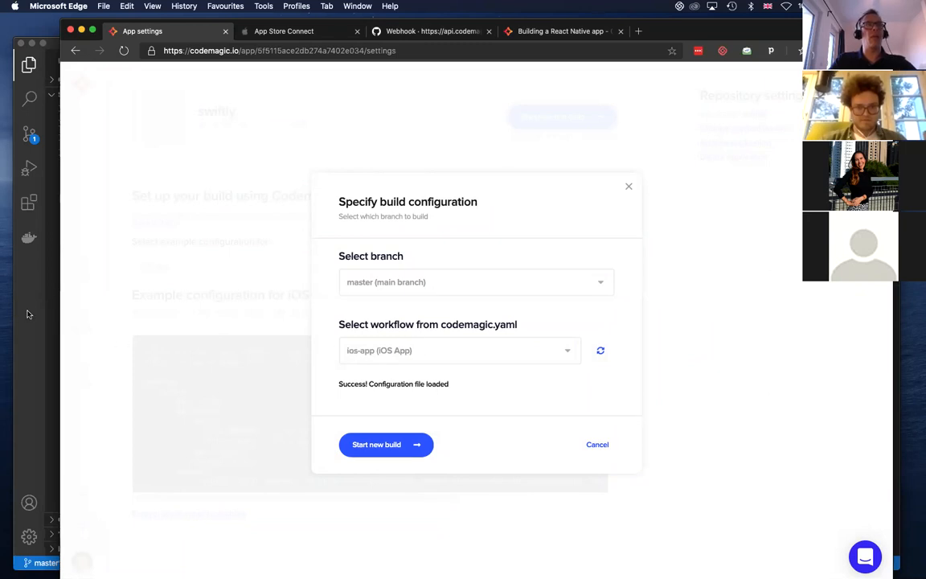
{"action": "left_click", "coordinate": [405, 444]}
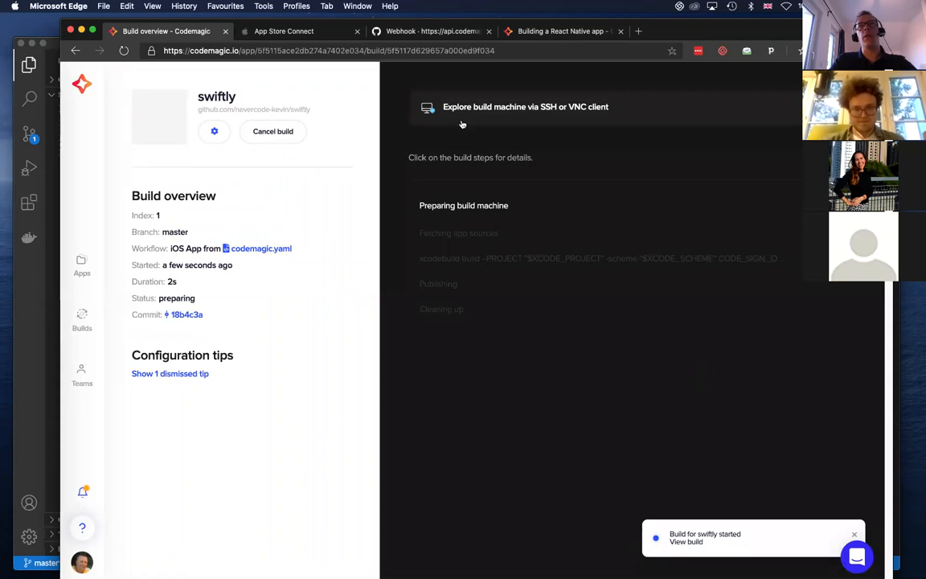
Copy the build machine's SSH access command, including its access token, and run it in a new iTerm2 window
{"action": "left_click", "coordinate": [623, 110]}
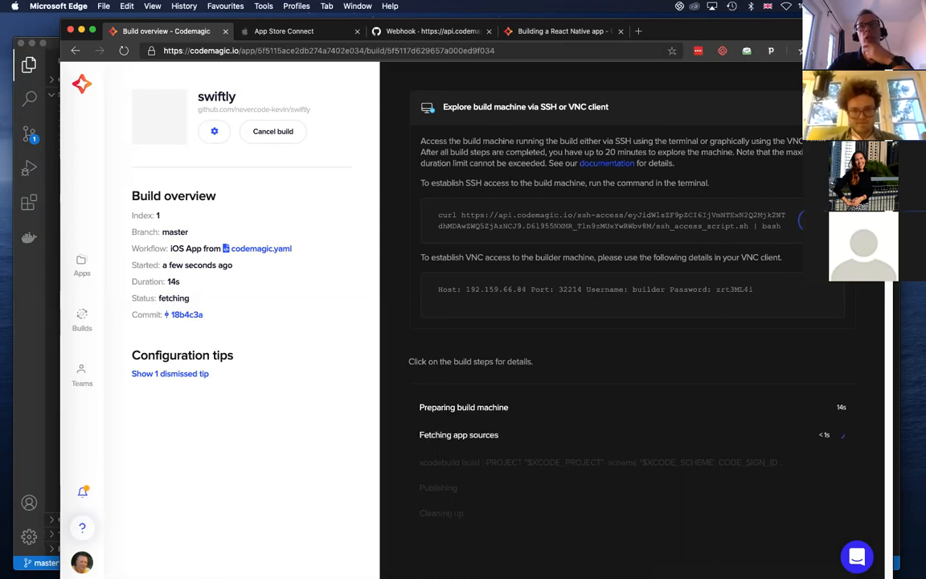
{"action": "left_click", "coordinate": [720, 216]}
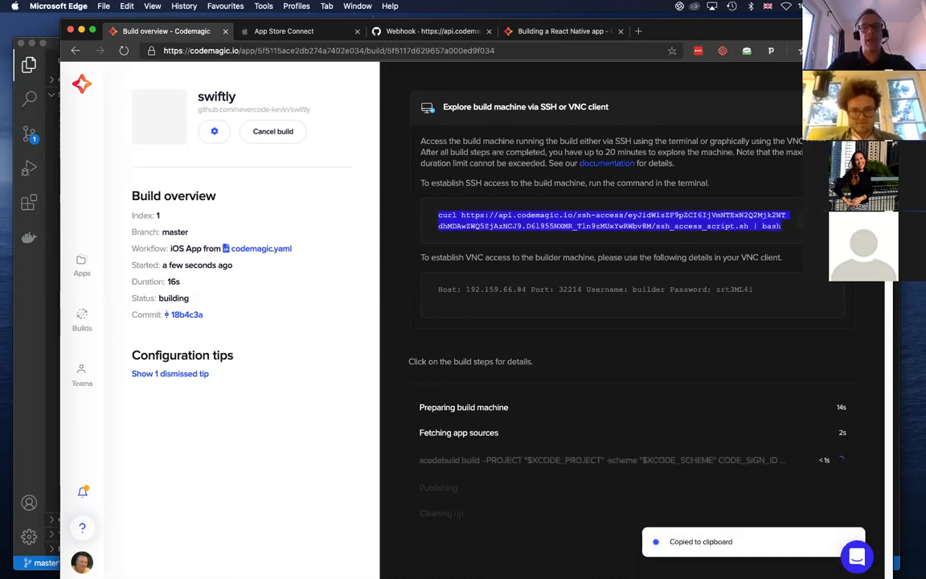
{"action": "key", "text": "super+Tab"}
{"action": "key", "text": "super+n"}
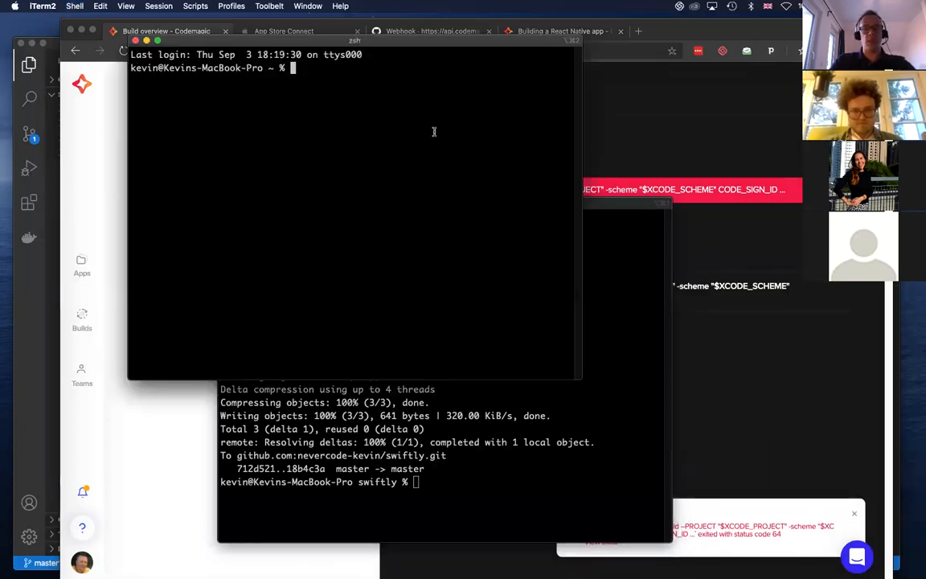
{"action": "key", "text": "super+v"}
{"action": "key", "text": "Return"}
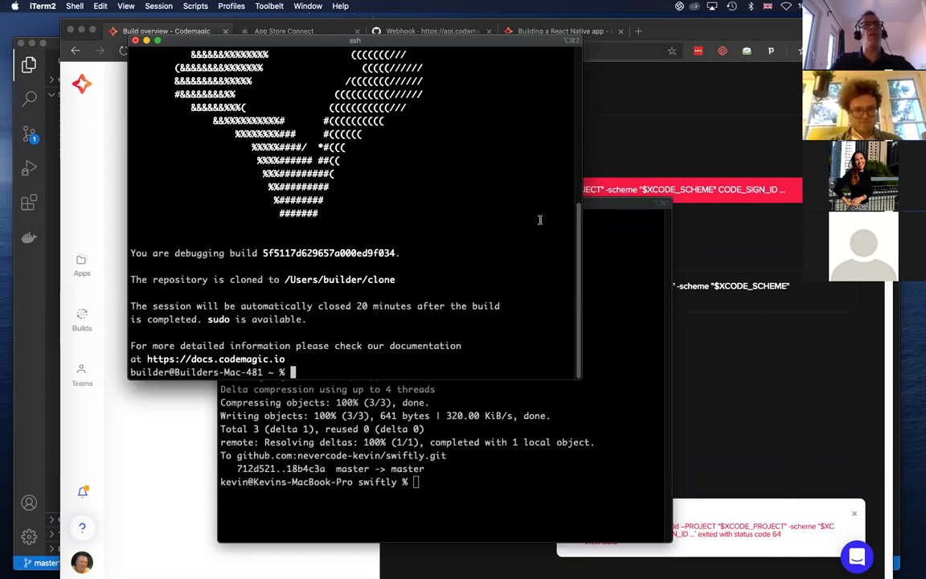
Look through the welcome text of the build machine's SSH session and close its terminal window
{"action": "scroll", "coordinate": [374, 244], "scroll_direction": "up", "scroll_amount": 5}
{"action": "scroll", "coordinate": [346, 241], "scroll_direction": "down", "scroll_amount": 5}
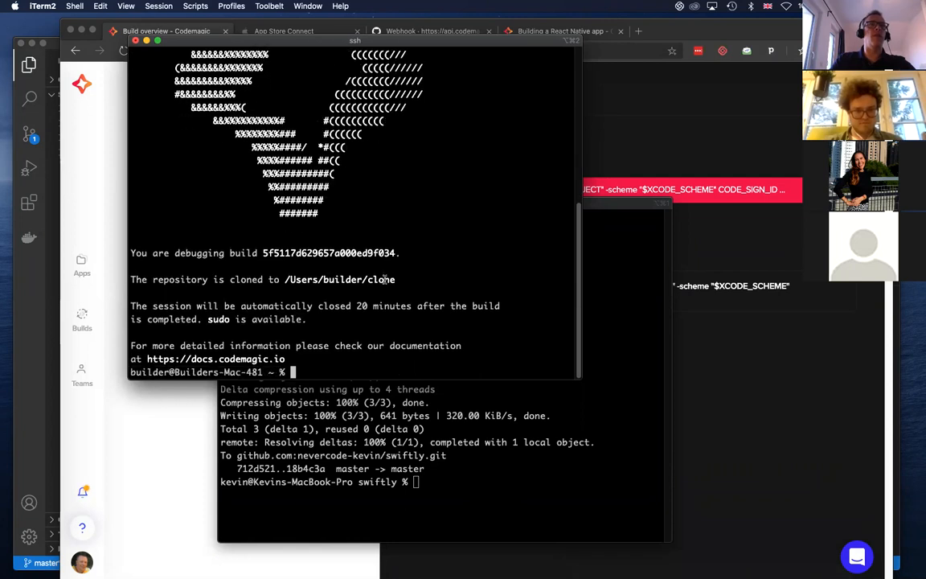
{"action": "scroll", "coordinate": [296, 239], "scroll_direction": "up", "scroll_amount": 4}
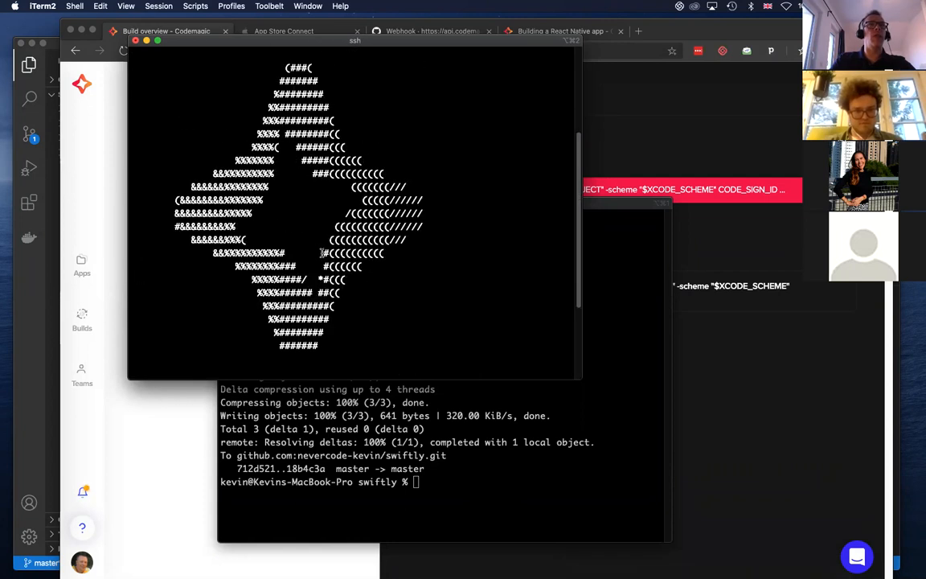
{"action": "left_click", "coordinate": [135, 40]}
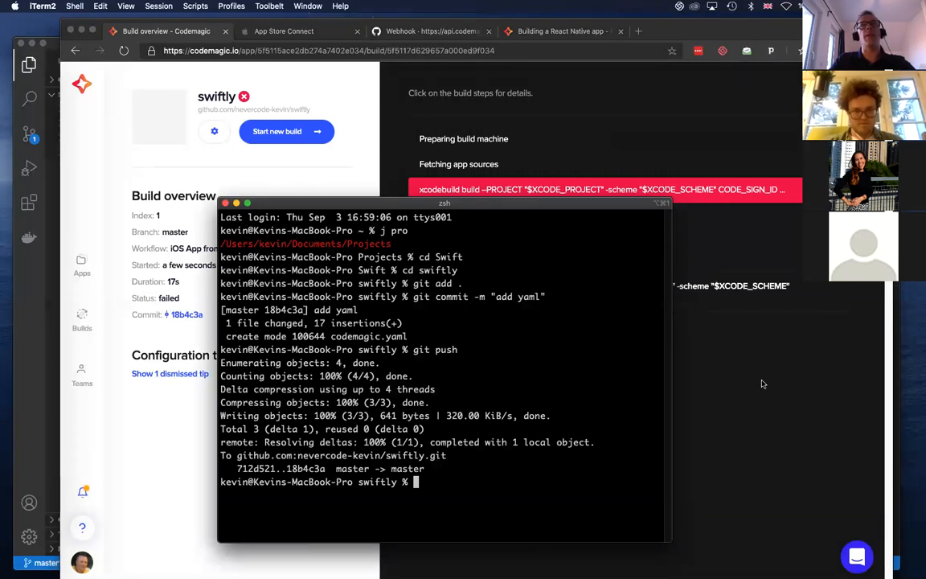
Return to Microsoft Edge and examine the log of the failed xcodebuild step for the error and supported options
{"action": "left_click", "coordinate": [752, 346]}
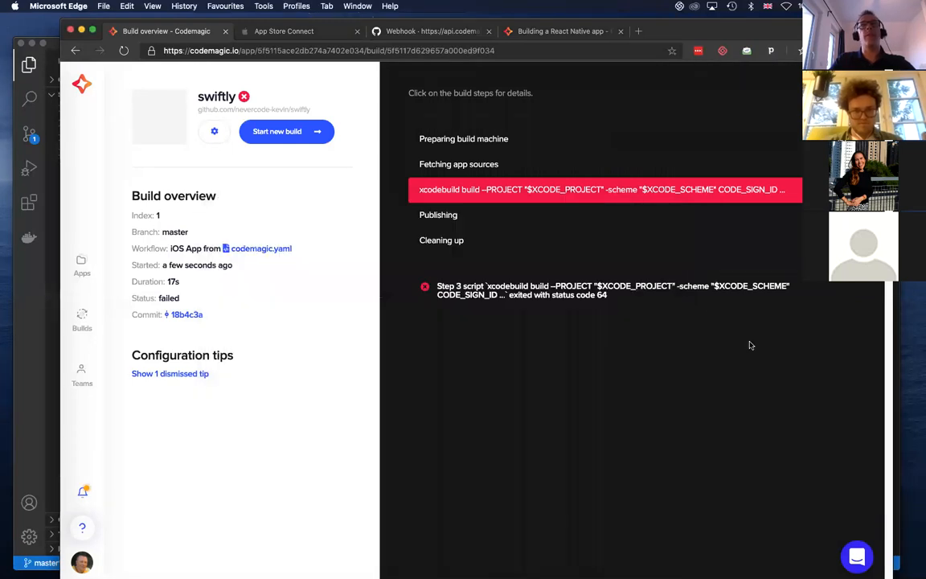
{"action": "left_click", "coordinate": [531, 185]}
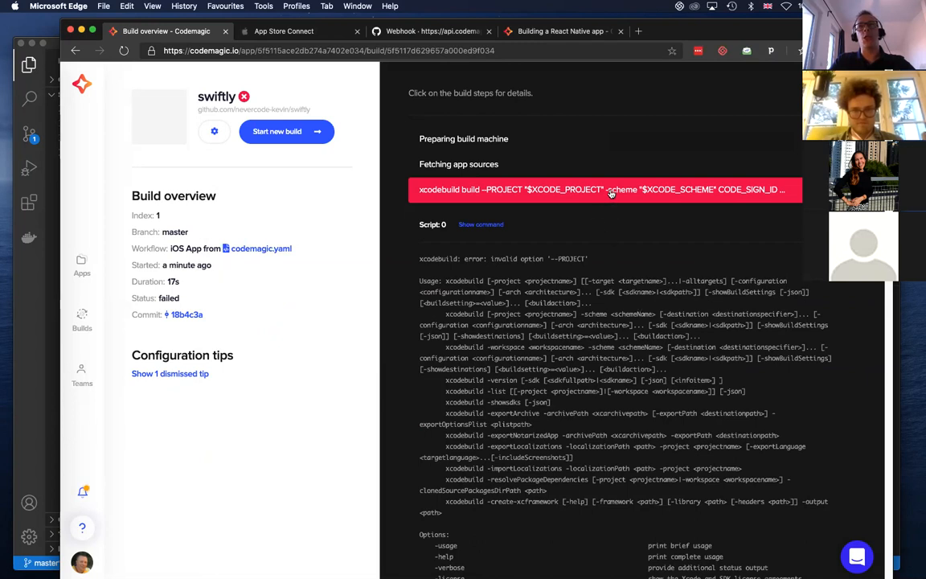
{"action": "scroll", "coordinate": [637, 337], "scroll_direction": "down", "scroll_amount": 20}
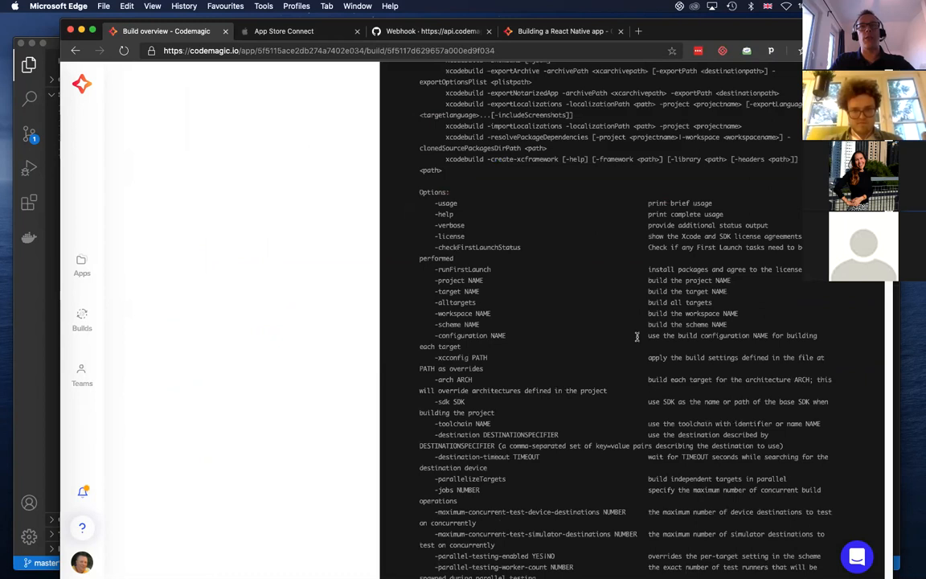
{"action": "scroll", "coordinate": [636, 345], "scroll_direction": "up", "scroll_amount": 10}
{"action": "scroll", "coordinate": [638, 348], "scroll_direction": "down", "scroll_amount": 10}
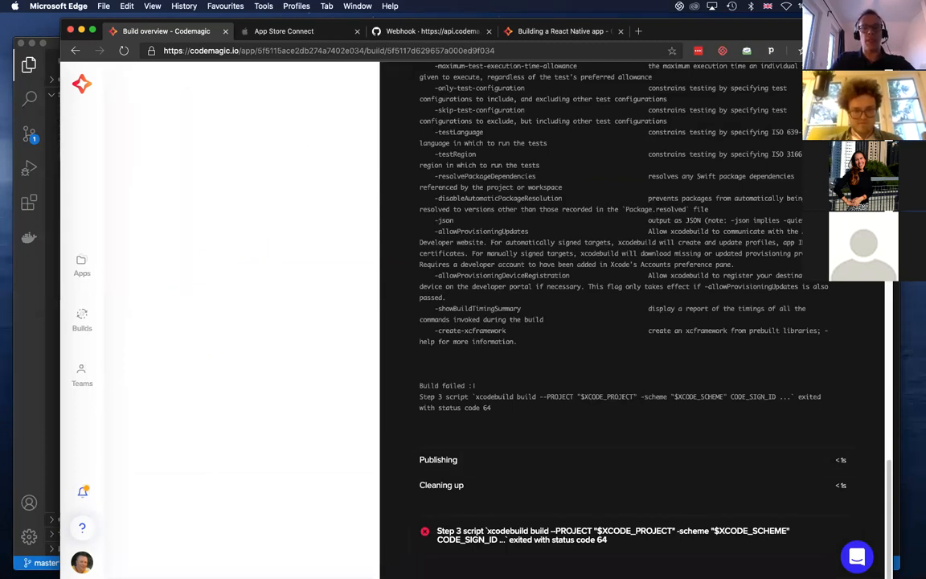
Change -scheme to --scheme in the xcodebuild command of codemagic.yaml in VS Code, save the file and return to iTerm2
{"action": "key", "text": "super+Tab"}
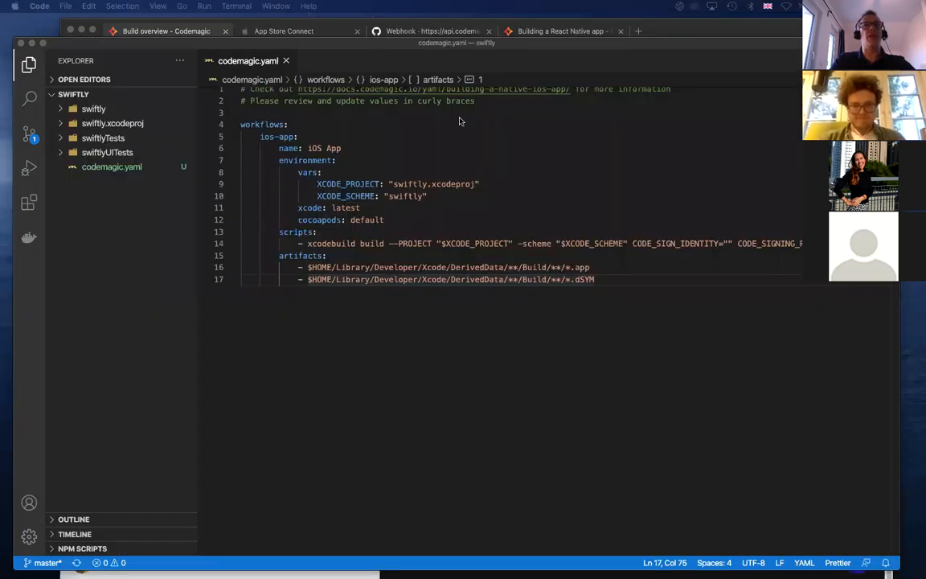
{"action": "left_click", "coordinate": [519, 243]}
{"action": "type", "text": "-"}
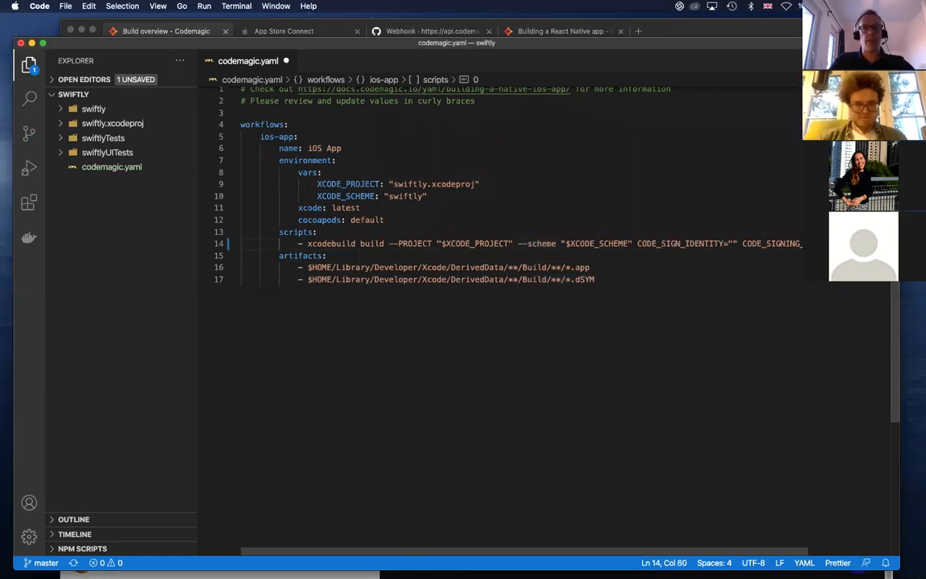
{"action": "key", "text": "super+Tab"}
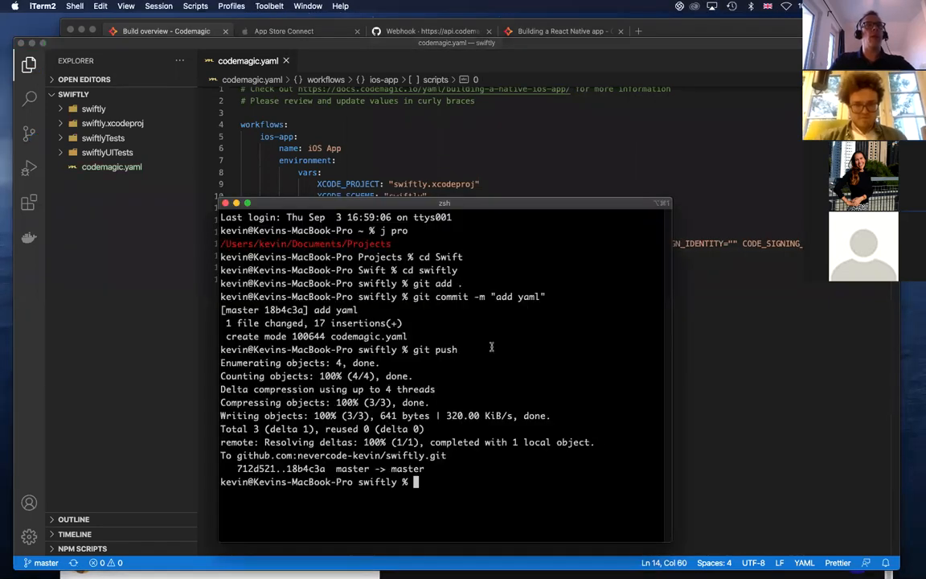
Stage all changes in the swiftly repository and commit them with the message "update yaml"
{"action": "key", "text": "Up"}
{"action": "key", "text": "Up"}
{"action": "key", "text": "Up"}
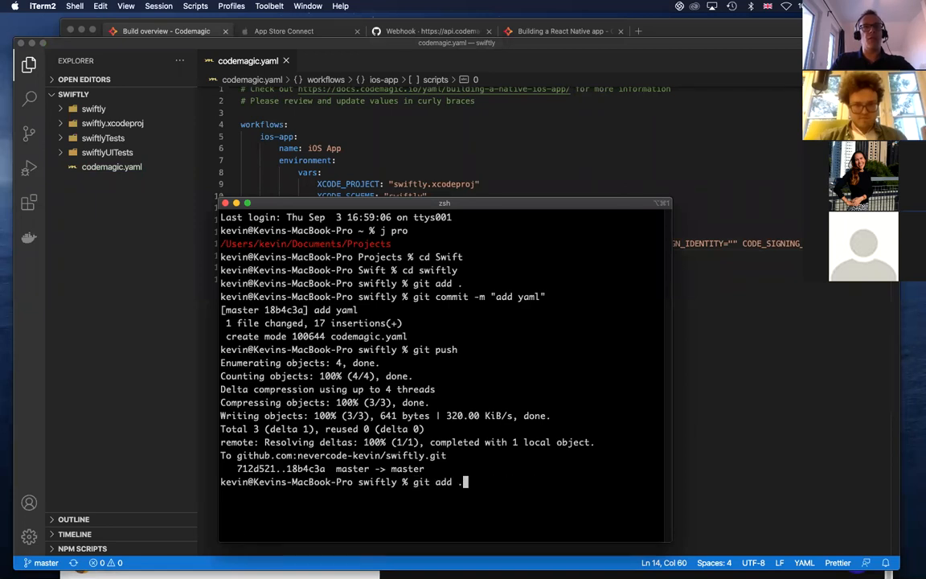
{"action": "key", "text": "Return"}
{"action": "key", "text": "Up"}
{"action": "key", "text": "Up"}
{"action": "key", "text": "Up"}
{"action": "key", "text": "Left"}
{"action": "key", "text": "Left"}
{"action": "key", "text": "Left"}
{"action": "key", "text": "Left"}
{"action": "key", "text": "Left"}
{"action": "key", "text": "BackSpace"}
{"action": "key", "text": "BackSpace"}
{"action": "key", "text": "BackSpace"}
{"action": "key", "text": "BackSpace"}
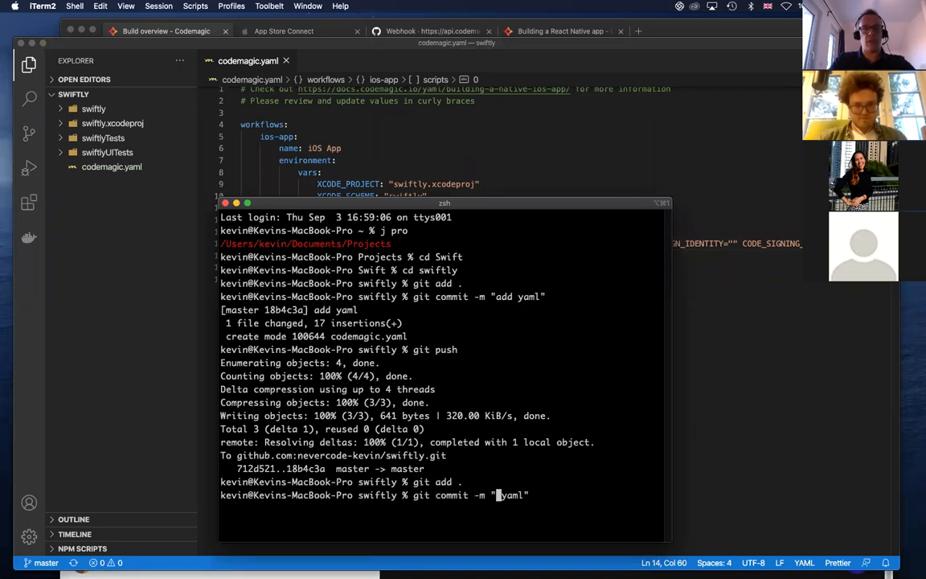
{"action": "type", "text": "update"}
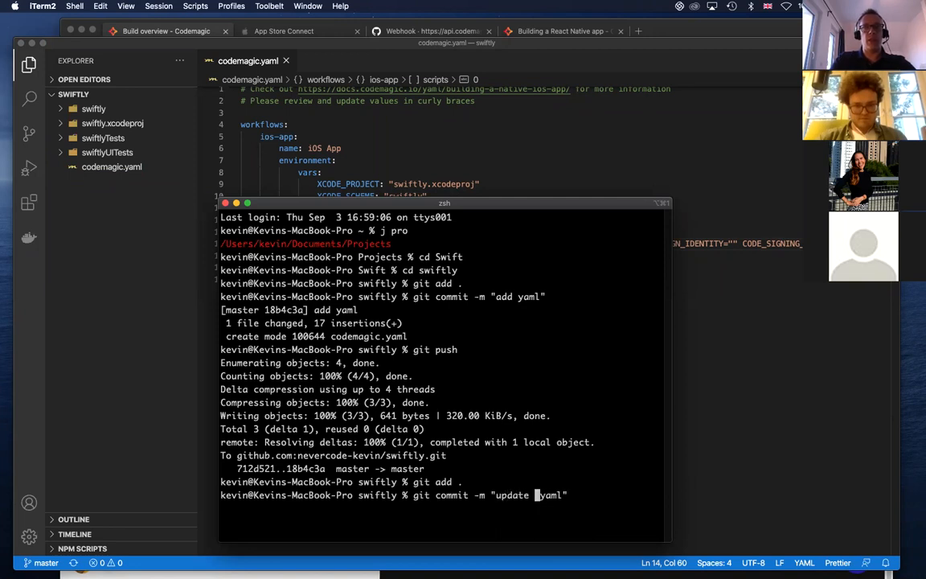
{"action": "key", "text": "Return"}
Push the new commit to the remote master branch
{"action": "key", "text": "Up"}
{"action": "key", "text": "Up"}
{"action": "key", "text": "Up"}
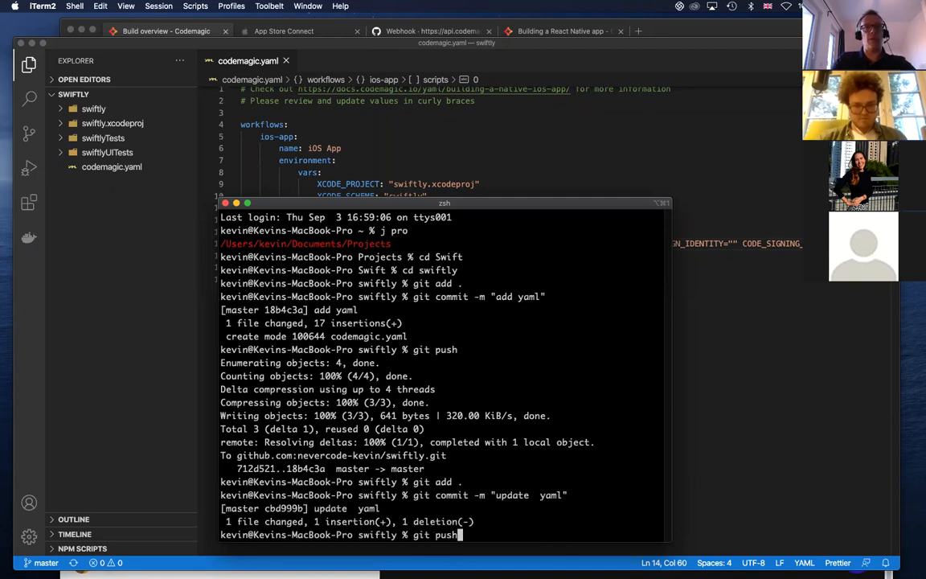
{"action": "key", "text": "Return"}
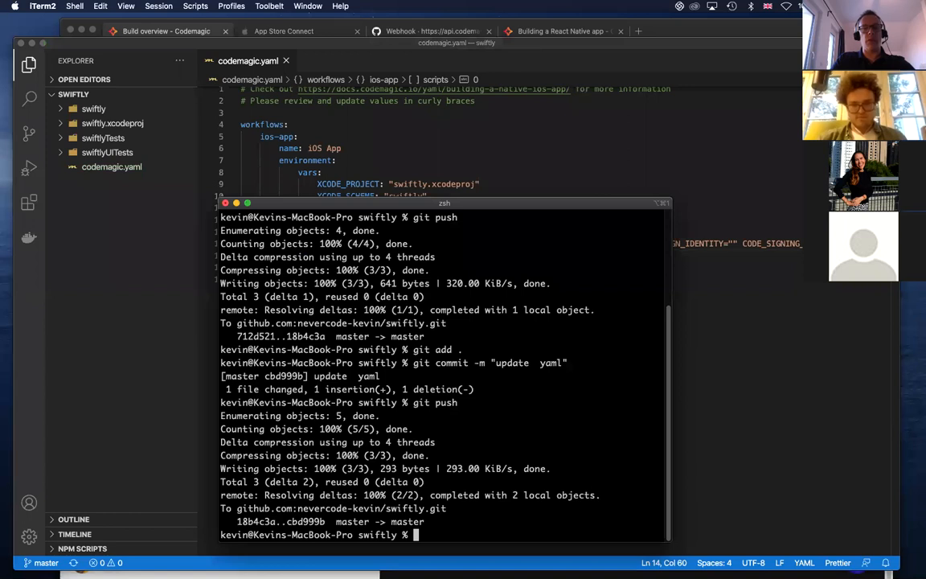
Switch to Microsoft Edge, open the swiftly app's settings from the apps overview and start a new build with the ios-app workflow
{"action": "key", "text": "super+Tab"}
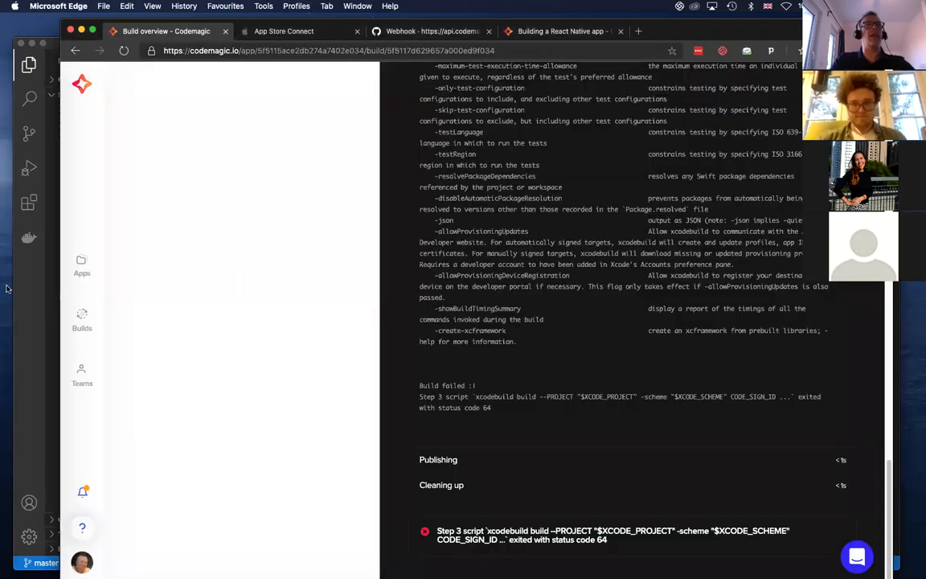
{"action": "left_click", "coordinate": [84, 283]}
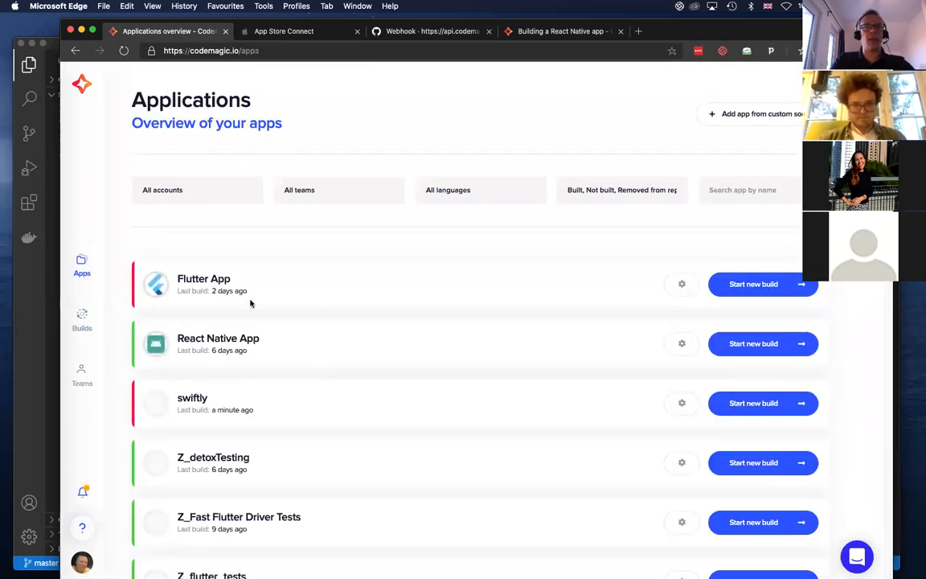
{"action": "left_click", "coordinate": [681, 403]}
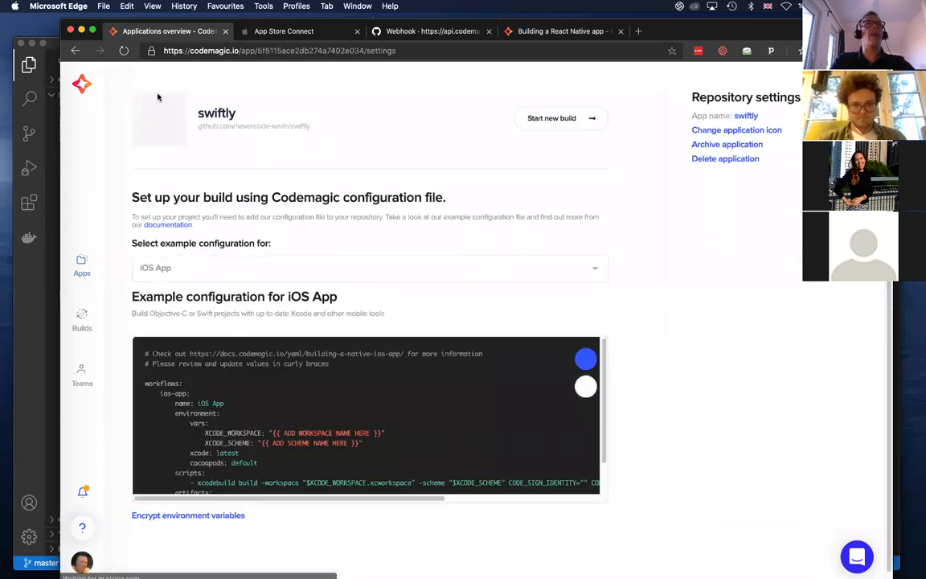
{"action": "left_click", "coordinate": [565, 117]}
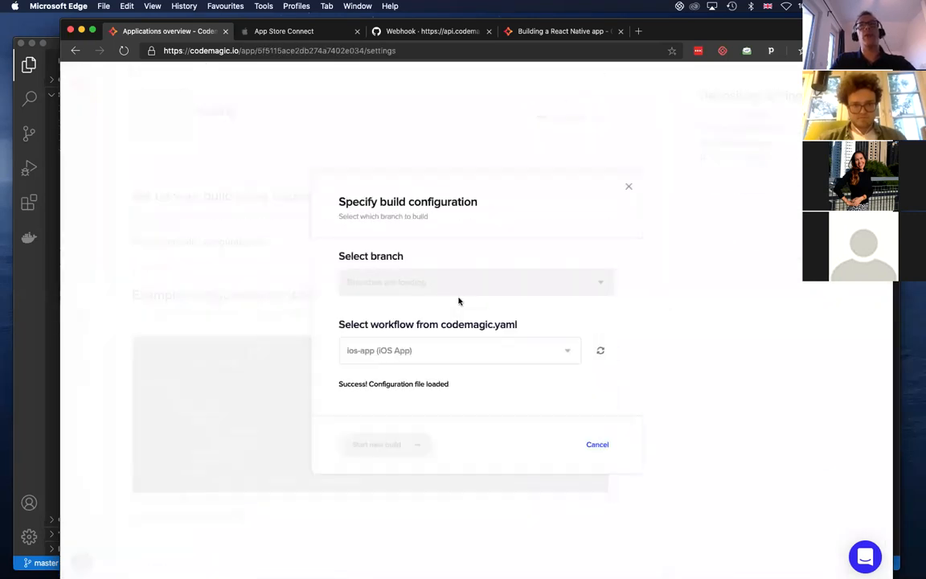
{"action": "left_click", "coordinate": [390, 447]}
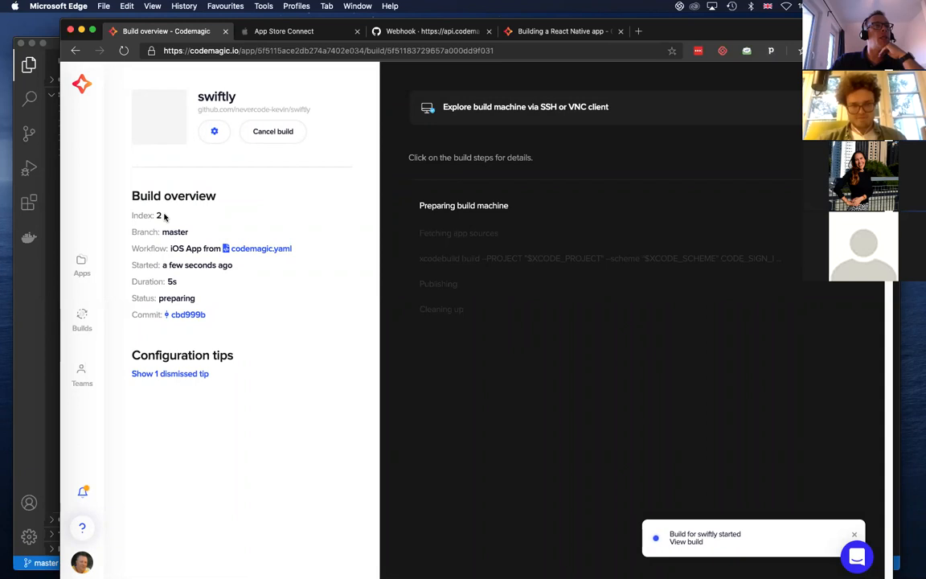
{"action": "left_click_drag", "start_coordinate": [163, 215], "coordinate": [129, 215]}
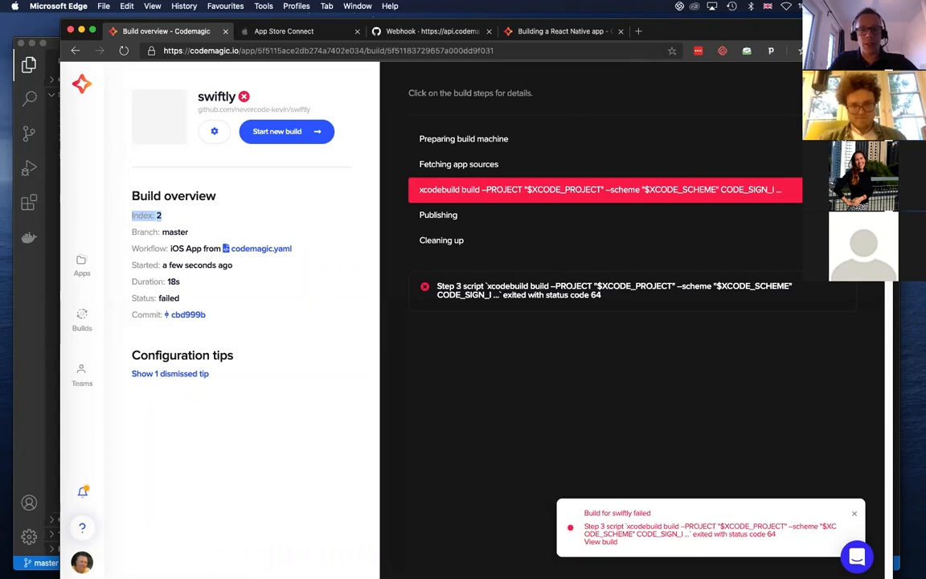
Return to VS Code, change --PROJECT to --project in the xcodebuild command of codemagic.yaml and save the file
{"action": "key", "text": "super+Tab"}
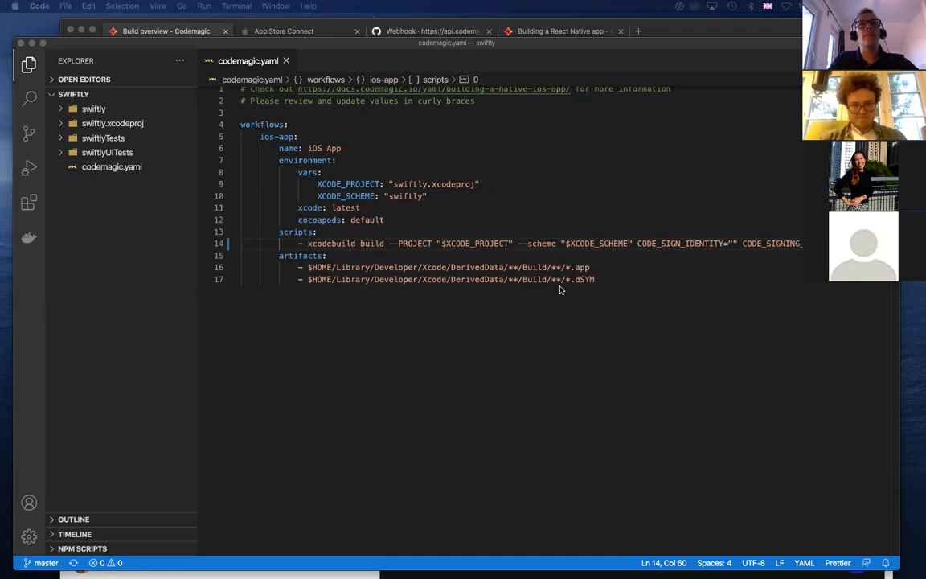
{"action": "left_click", "coordinate": [425, 243]}
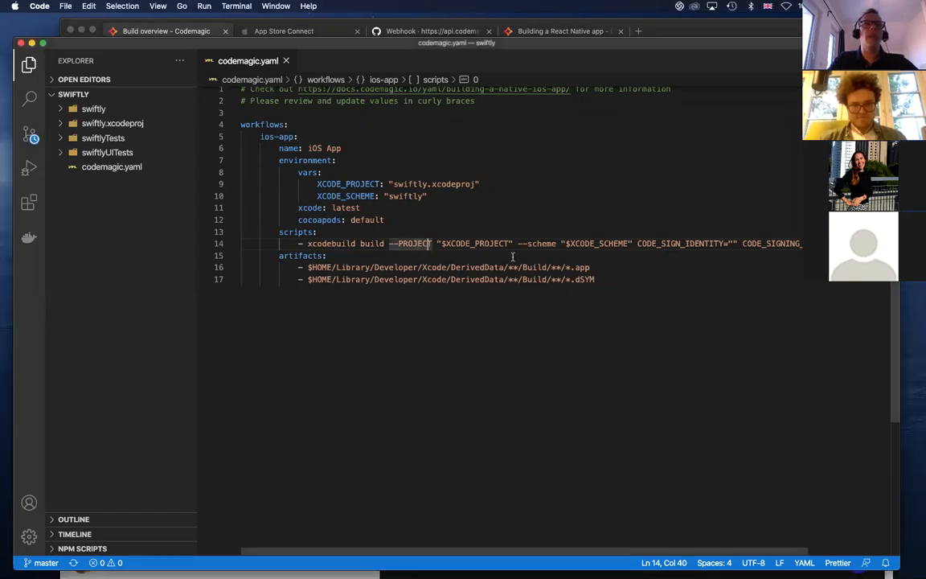
{"action": "key", "text": "BackSpace"}
{"action": "key", "text": "BackSpace"}
{"action": "key", "text": "BackSpace"}
{"action": "key", "text": "BackSpace"}
{"action": "key", "text": "BackSpace"}
{"action": "key", "text": "BackSpace"}
{"action": "key", "text": "BackSpace"}
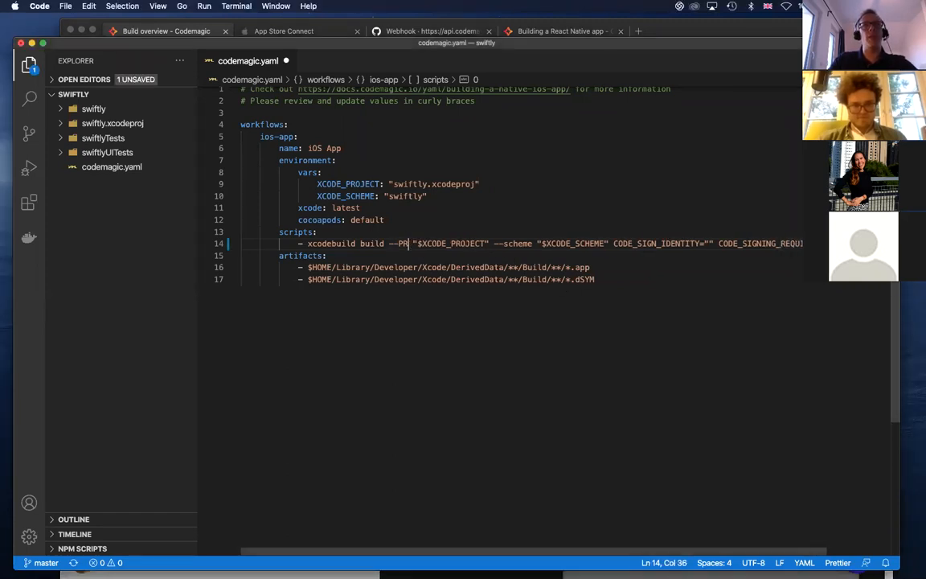
{"action": "type", "text": "project"}
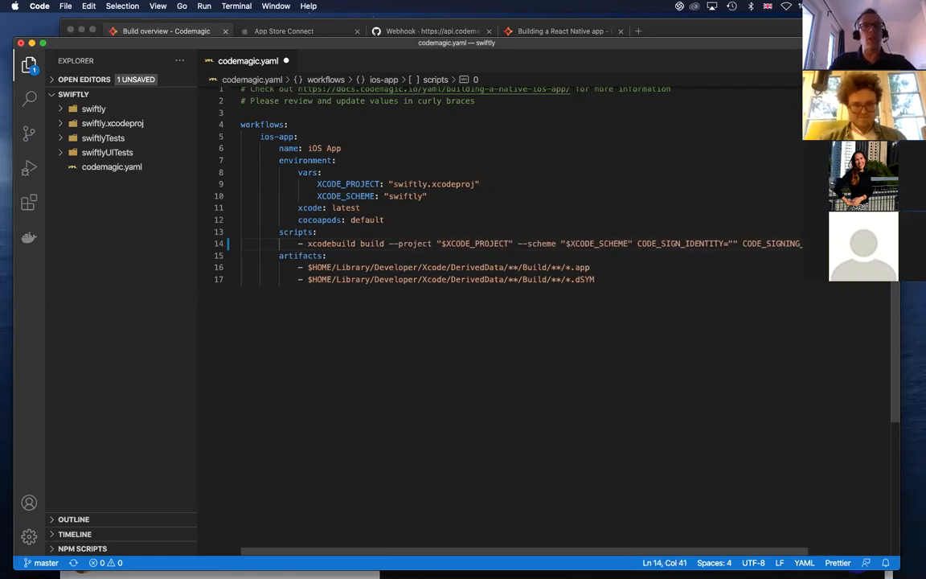
{"action": "key", "text": "super+s"}
{"action": "scroll", "coordinate": [726, 299], "scroll_direction": "right", "scroll_amount": 3}
{"action": "scroll", "coordinate": [726, 299], "scroll_direction": "left", "scroll_amount": 3}
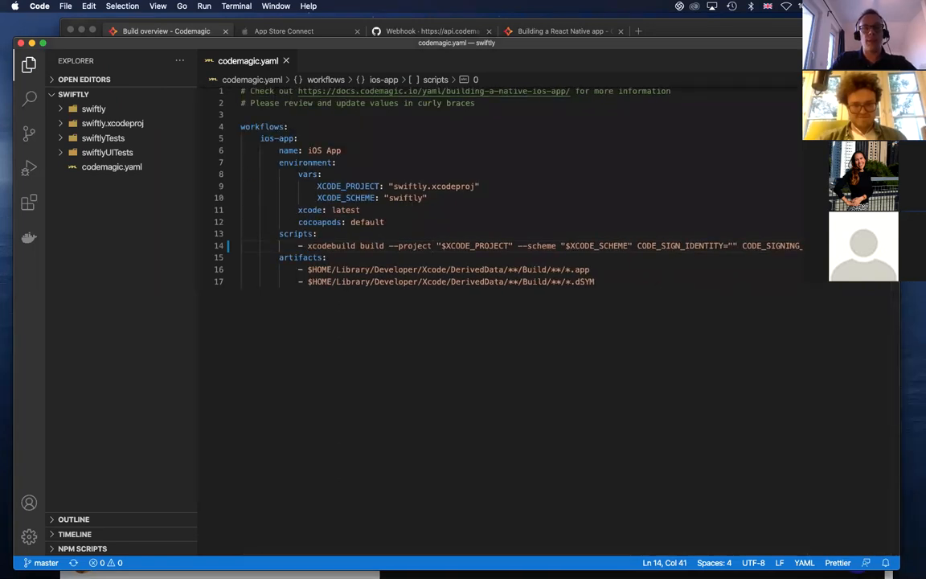
Switch to iTerm2, stage all changes and commit them with the message "update yaml" again
{"action": "key", "text": "super+Tab"}
{"action": "key", "text": "Up"}
{"action": "key", "text": "Up"}
{"action": "key", "text": "Up"}
{"action": "key", "text": "Return"}
Push the commit with the lowercase project option to the remote repository
{"action": "key", "text": "Up"}
{"action": "key", "text": "Up"}
{"action": "key", "text": "Up"}
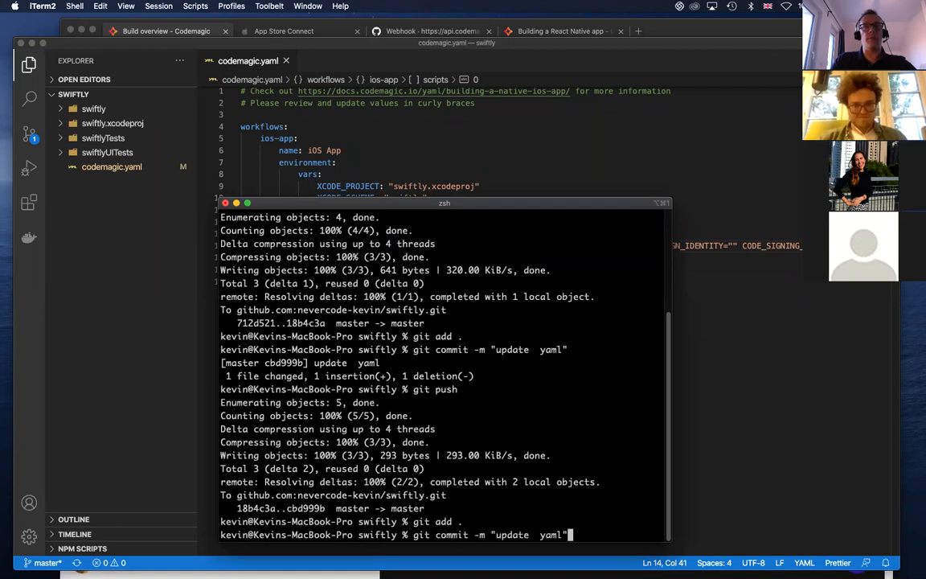
{"action": "key", "text": "Return"}
{"action": "key", "text": "Up"}
{"action": "key", "text": "Up"}
{"action": "key", "text": "Up"}
{"action": "key", "text": "Return"}
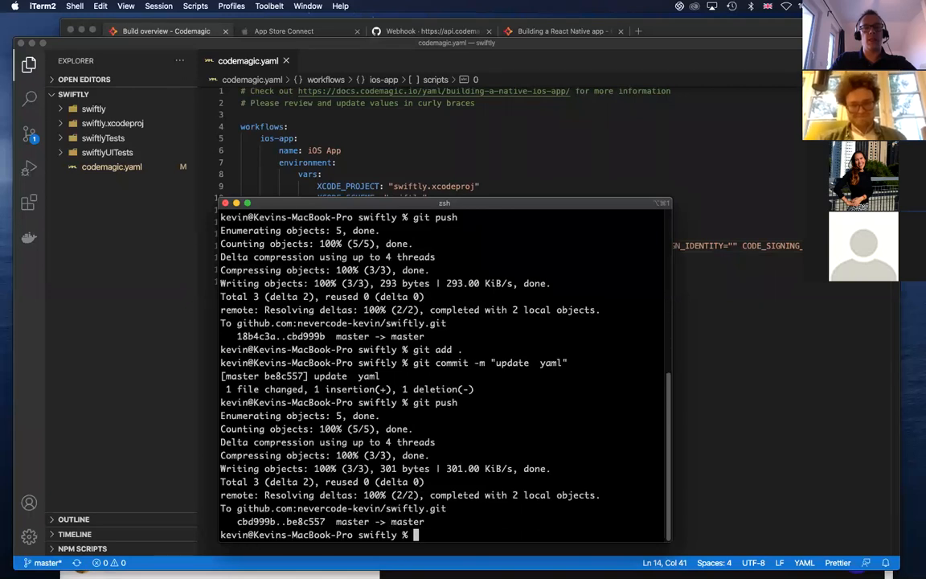
Switch to Microsoft Edge and start a new swiftly build of the master branch
{"action": "key", "text": "super+Tab"}
{"action": "left_click", "coordinate": [285, 131]}
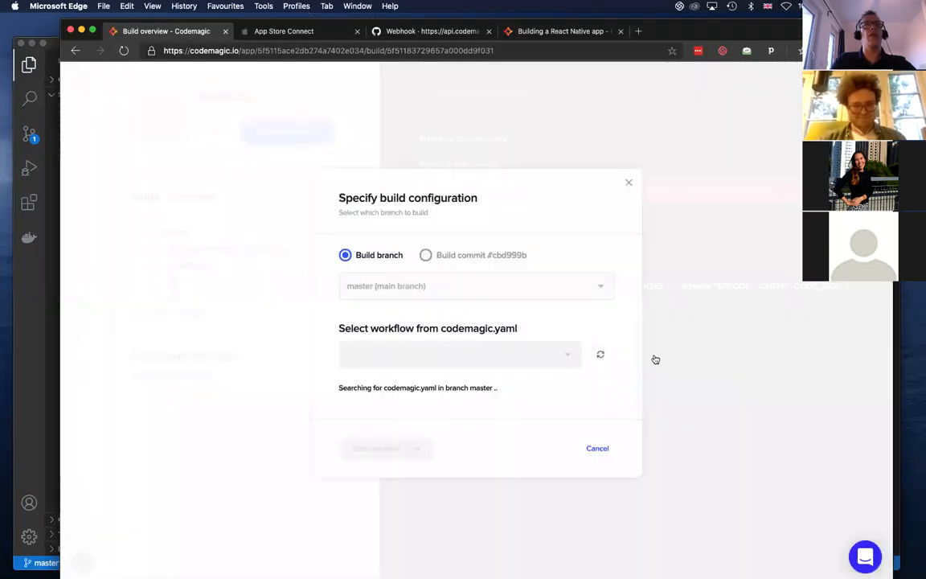
{"action": "left_click", "coordinate": [376, 448]}
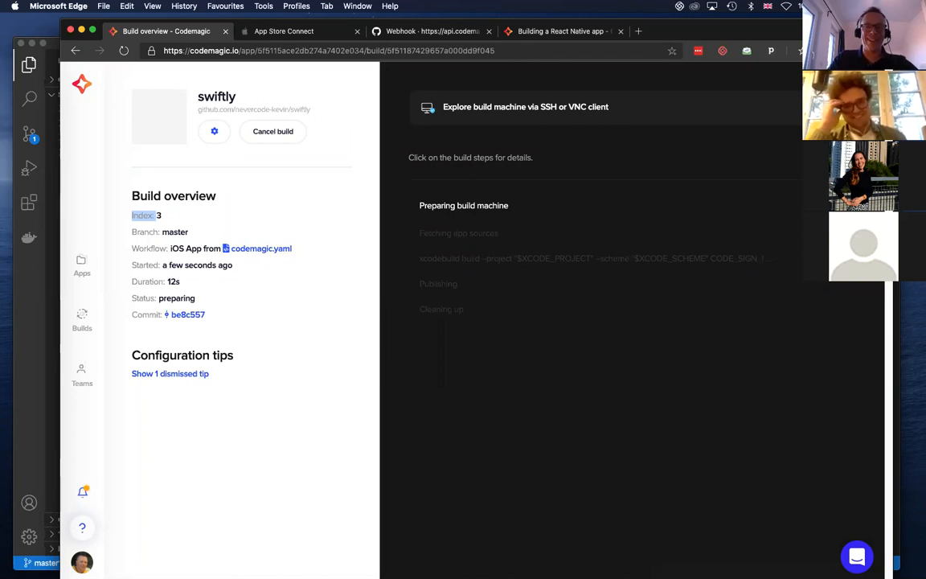
In VS Code, paste the copied triggering block below cocoapods: default in codemagic.yaml and indent its events and branch_patterns sections one level
{"action": "left_click", "coordinate": [33, 325]}
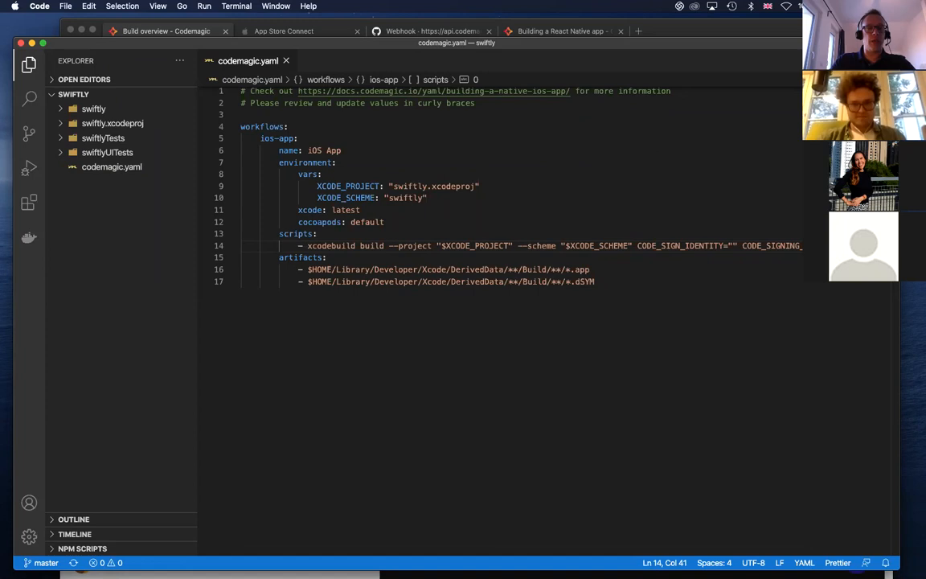
{"action": "left_click", "coordinate": [391, 221]}
{"action": "key", "text": "Return"}
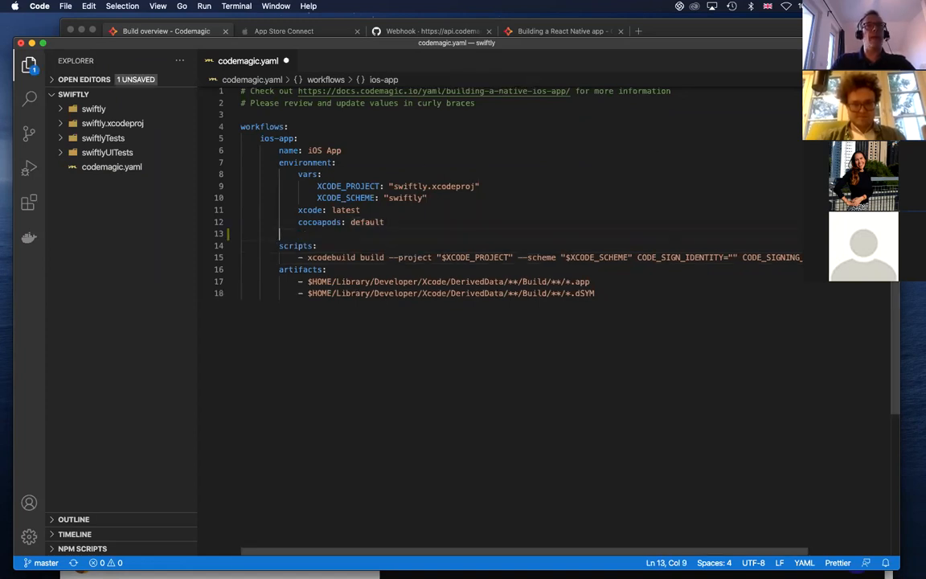
{"action": "type", "text": "triggering: events:   - push   - tag   - pull_request branch_patterns:   - pattern: 'master'     include: true     source: true"}
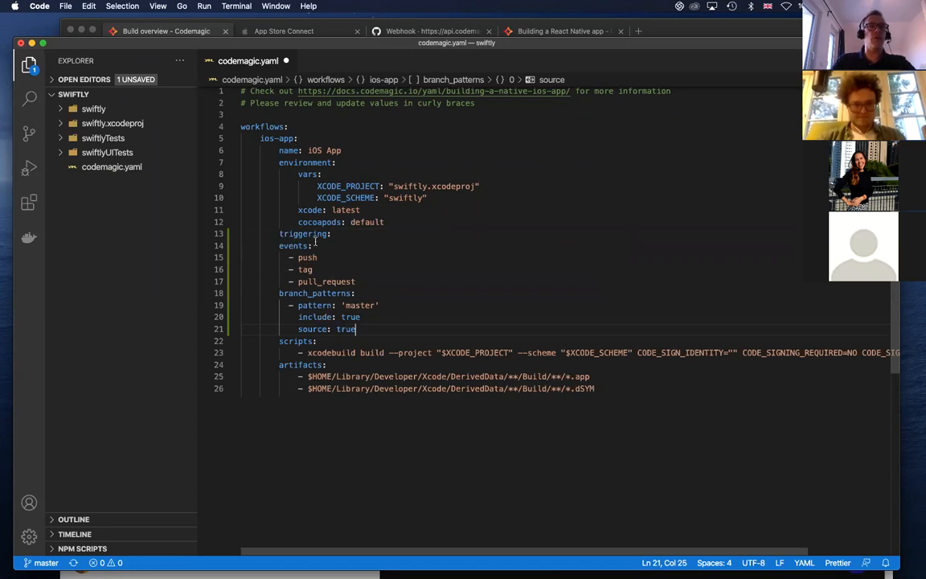
{"action": "left_click_drag", "start_coordinate": [279, 245], "coordinate": [371, 329]}
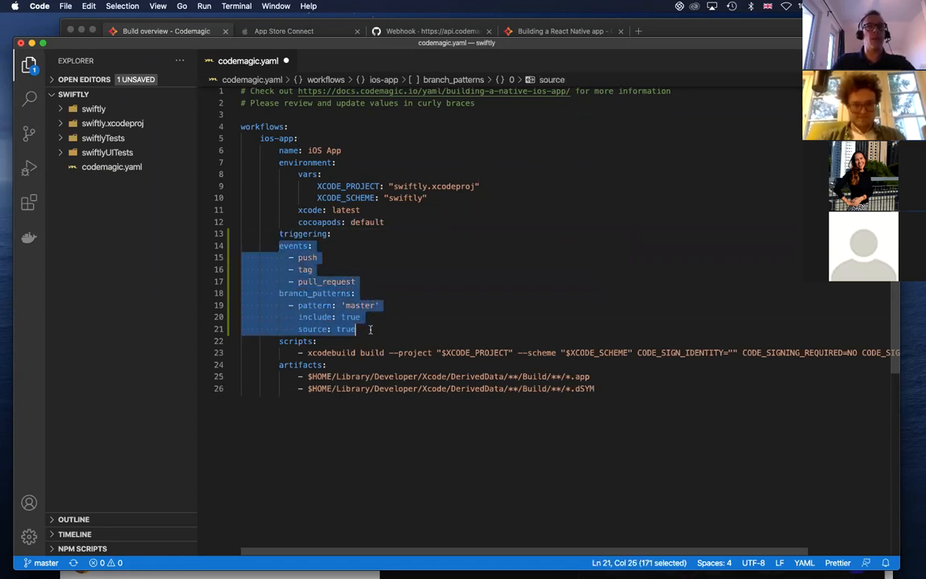
{"action": "key", "text": "Tab"}
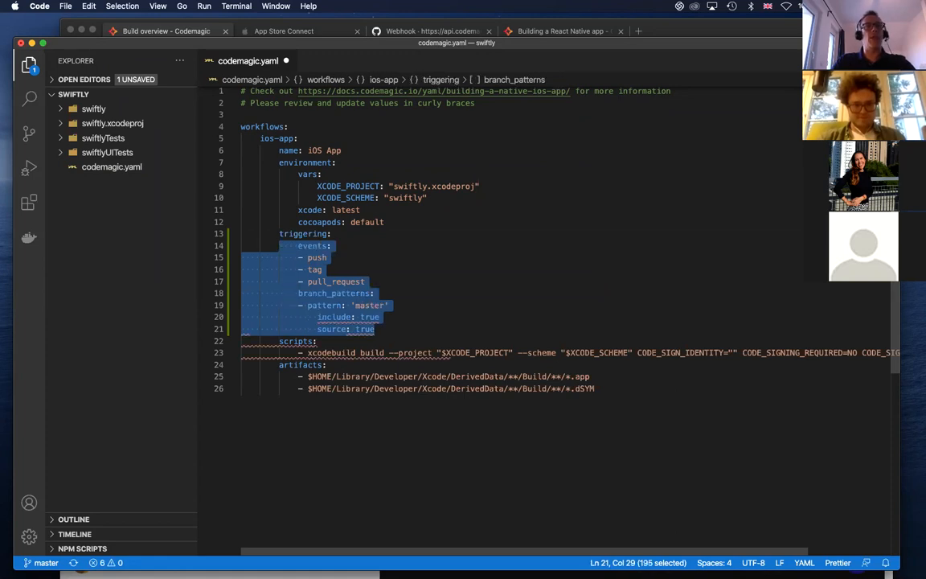
Align the include and source lines with pattern under branch_patterns and save codemagic.yaml
{"action": "left_click", "coordinate": [318, 326]}
{"action": "left_click", "coordinate": [317, 316]}
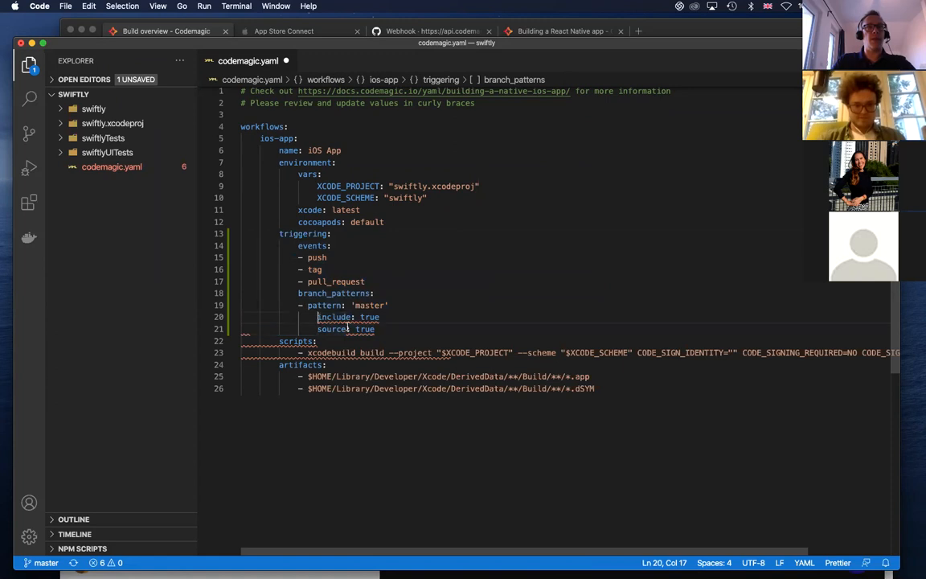
{"action": "key", "text": "BackSpace"}
{"action": "key", "text": "Down"}
{"action": "key", "text": "Down"}
{"action": "key", "text": "Up"}
{"action": "key", "text": "Up"}
{"action": "key", "text": "Right"}
{"action": "key", "text": "Down"}
{"action": "key", "text": "Right"}
{"action": "key", "text": "BackSpace"}
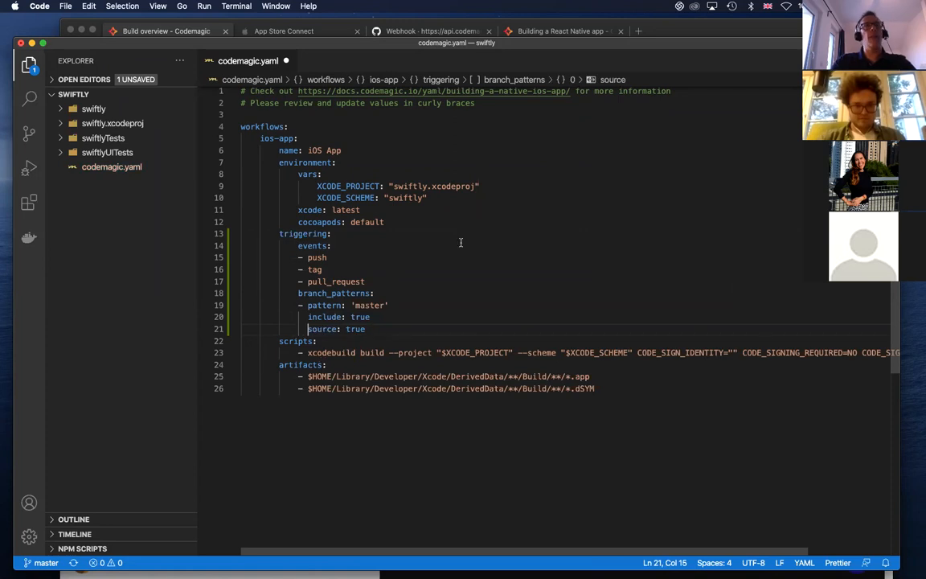
{"action": "key", "text": "super+s"}
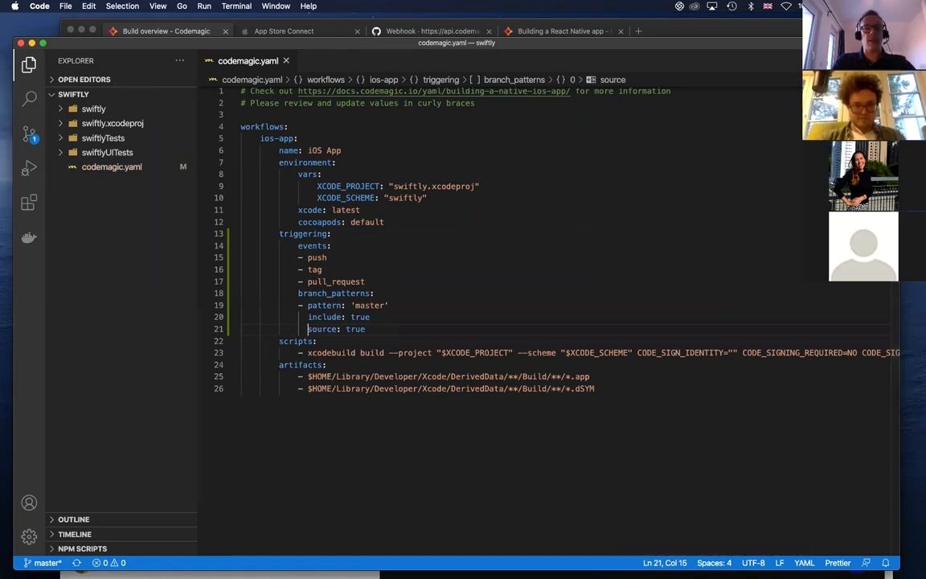
{"action": "left_click", "coordinate": [460, 296]}
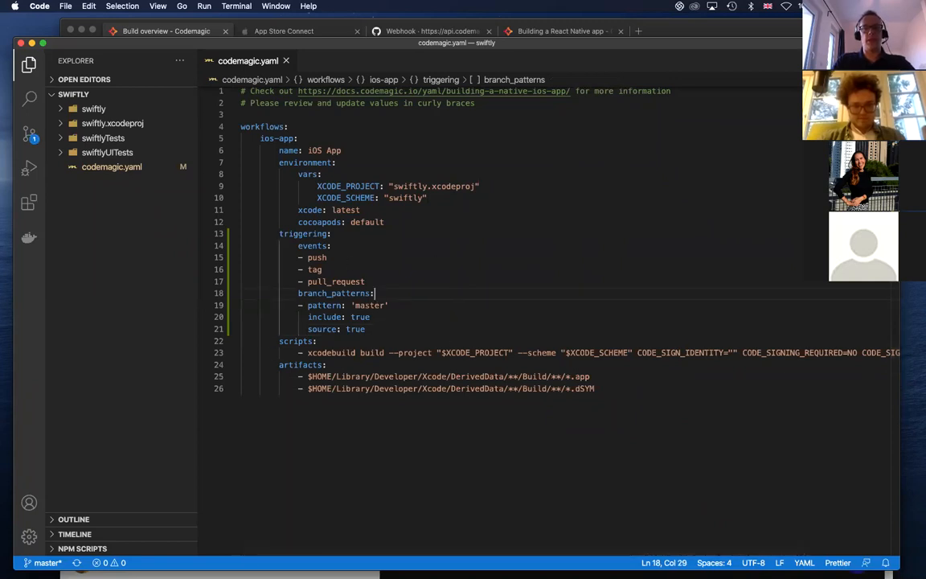
Switch to Microsoft Edge, open the latest swiftly build from the builds list and inspect the log of its failed xcodebuild step
{"action": "key", "text": "super+Tab"}
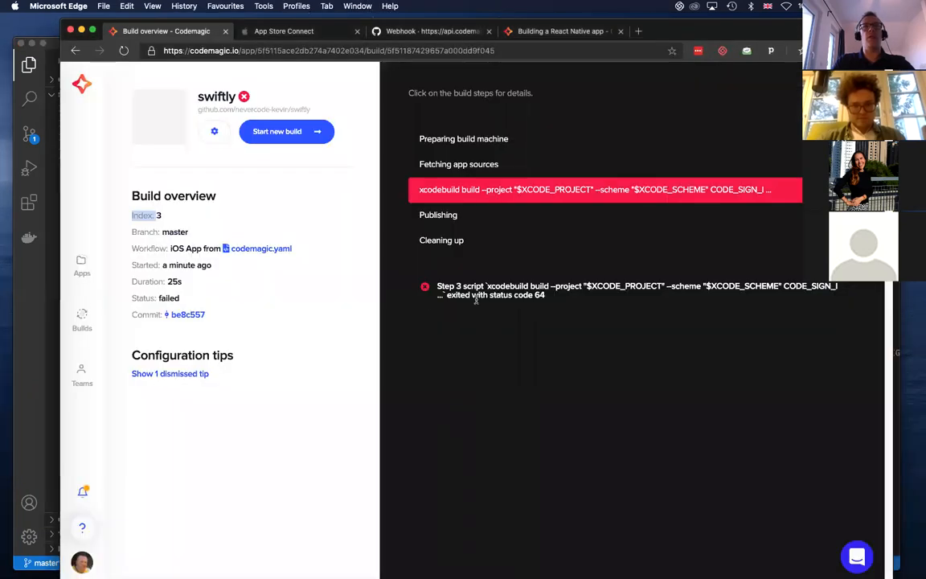
{"action": "left_click", "coordinate": [81, 325]}
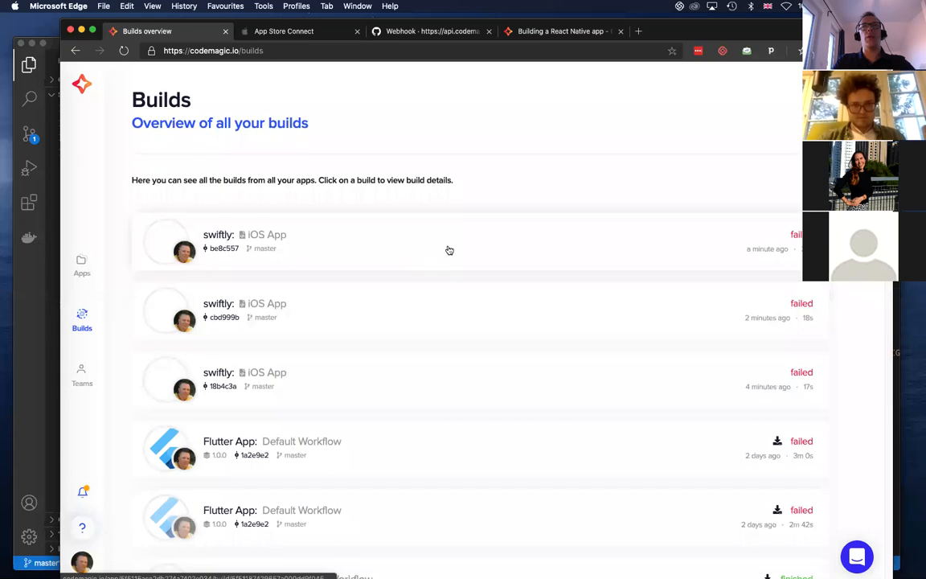
{"action": "left_click", "coordinate": [544, 238]}
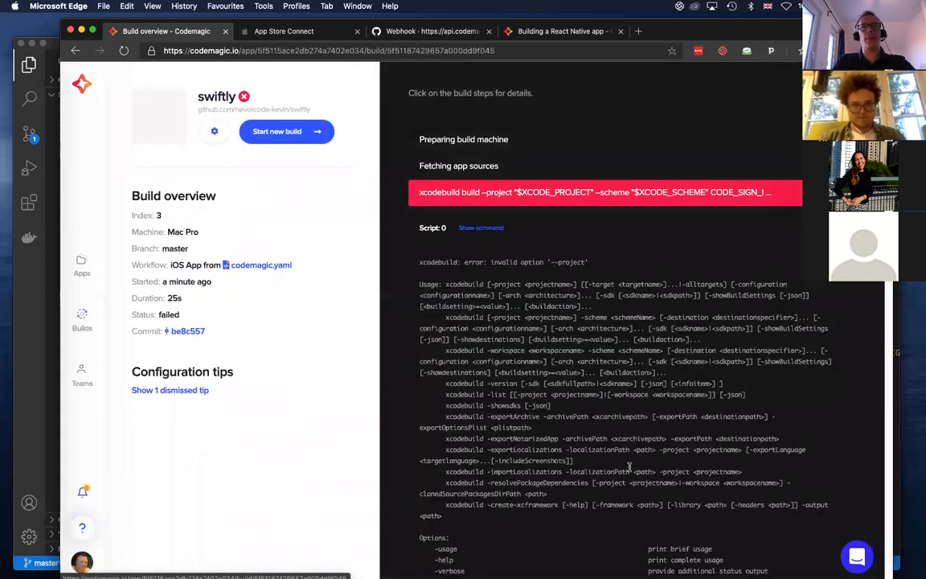
{"action": "left_click", "coordinate": [707, 193]}
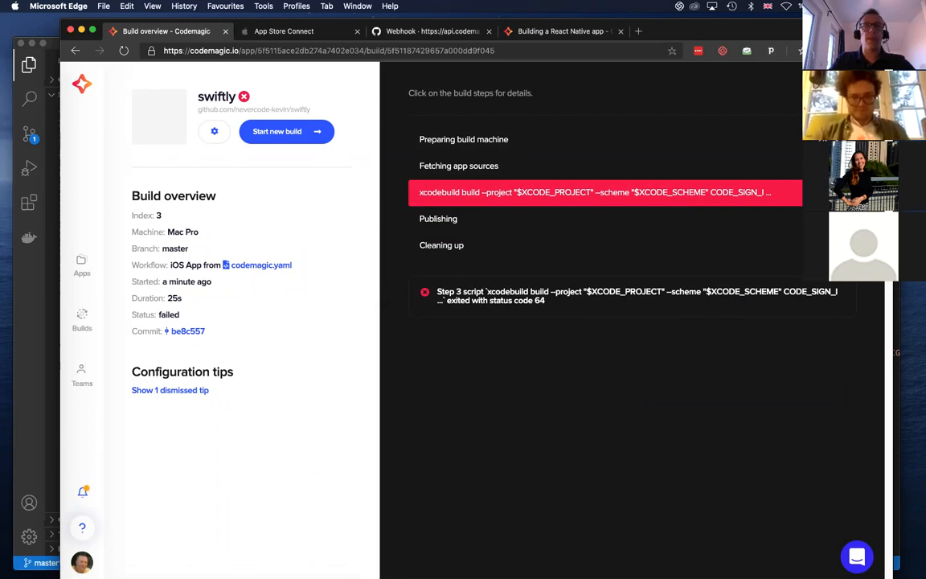
Switch to VS Code and examine the full xcodebuild line under scripts in codemagic.yaml, including its code-signing flags
{"action": "key", "text": "super+Tab"}
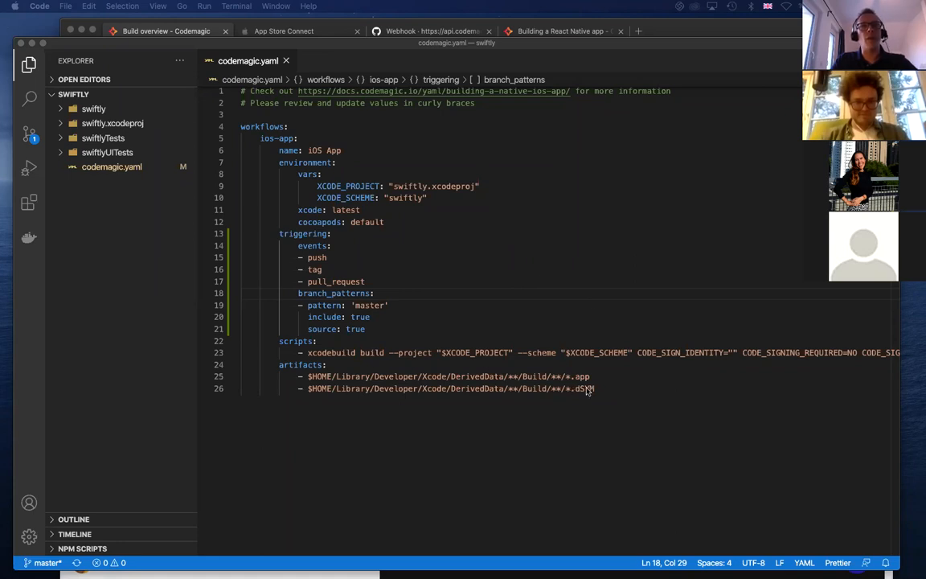
{"action": "scroll", "coordinate": [592, 396], "scroll_direction": "right", "scroll_amount": 3}
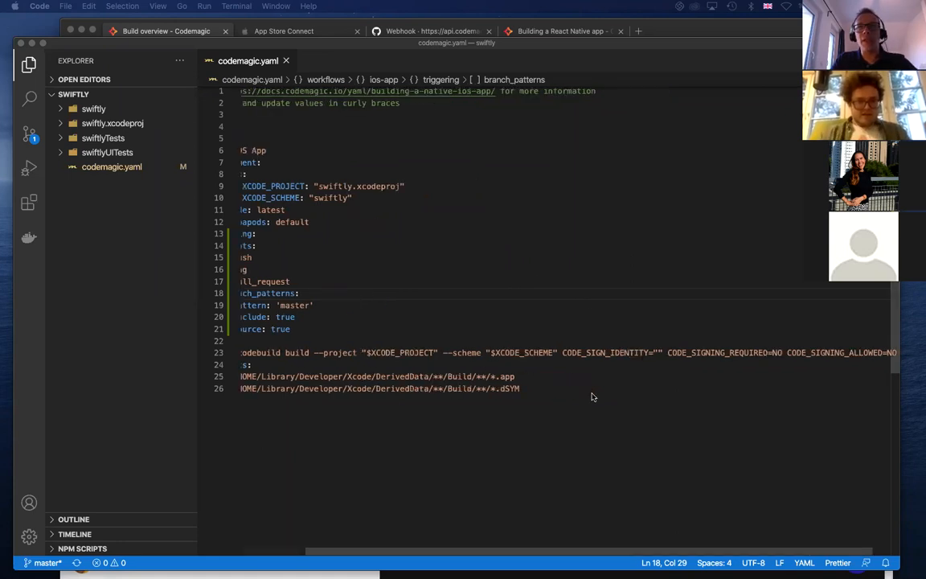
{"action": "scroll", "coordinate": [592, 394], "scroll_direction": "left", "scroll_amount": 3}
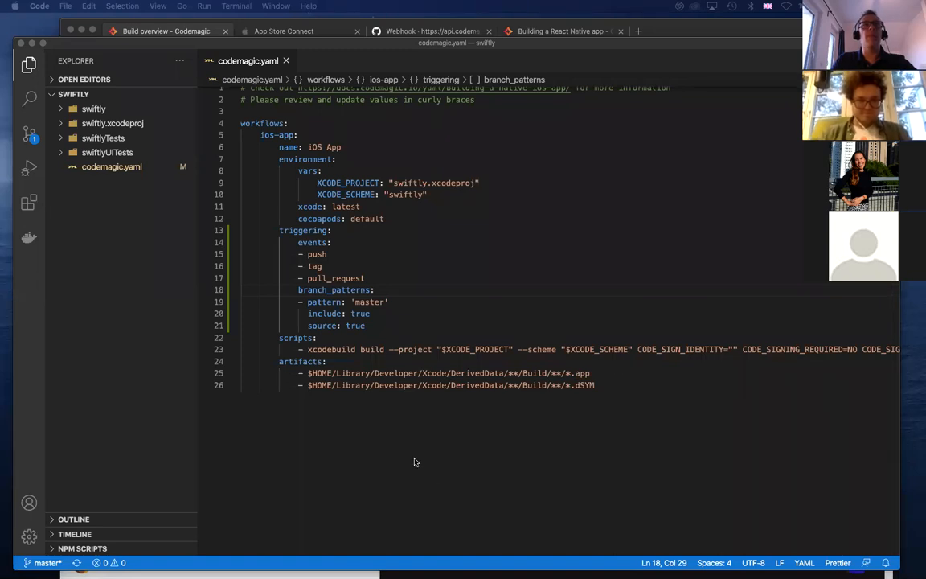
{"action": "scroll", "coordinate": [611, 427], "scroll_direction": "right", "scroll_amount": 5}
{"action": "scroll", "coordinate": [611, 427], "scroll_direction": "left", "scroll_amount": 5}
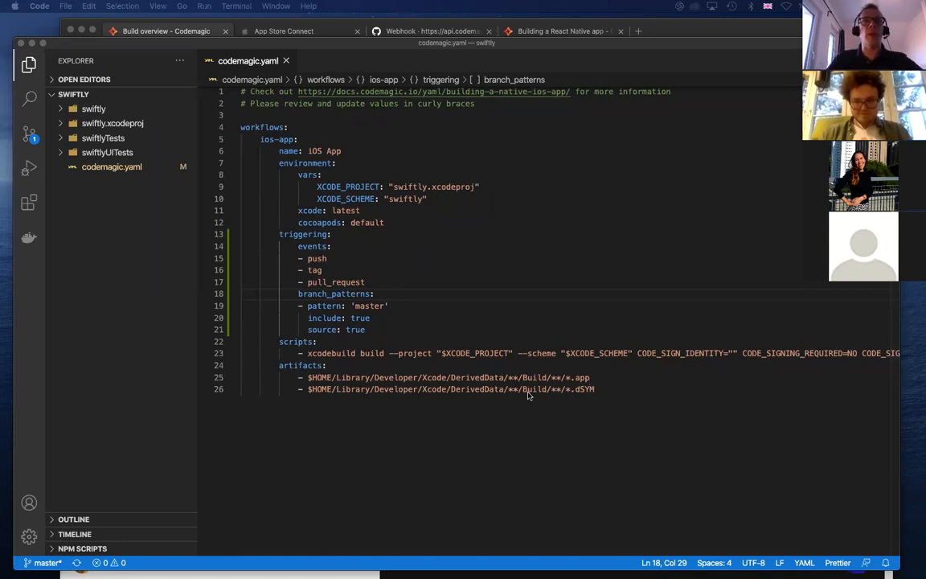
{"action": "scroll", "coordinate": [528, 395], "scroll_direction": "right", "scroll_amount": 4}
{"action": "scroll", "coordinate": [528, 394], "scroll_direction": "left", "scroll_amount": 3}
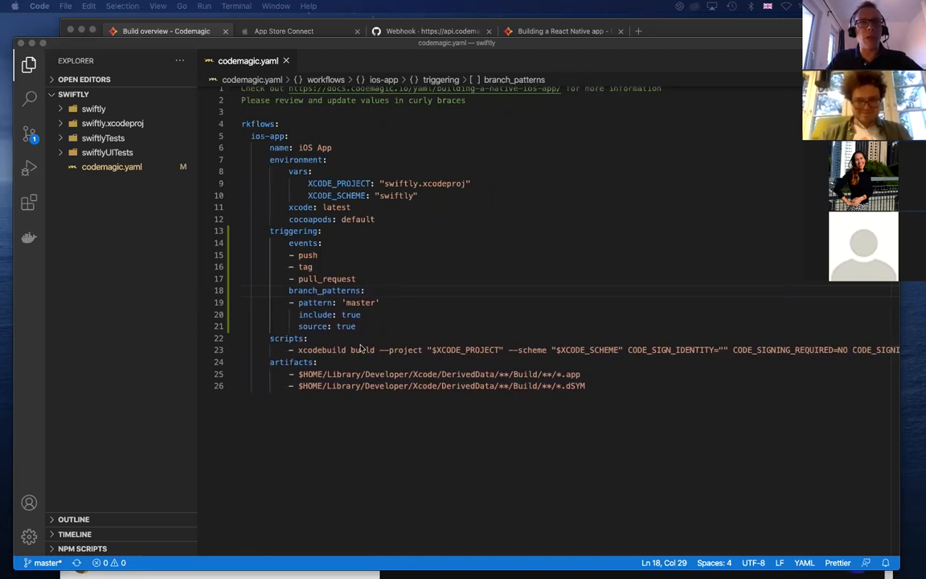
{"action": "scroll", "coordinate": [650, 376], "scroll_direction": "right", "scroll_amount": 5}
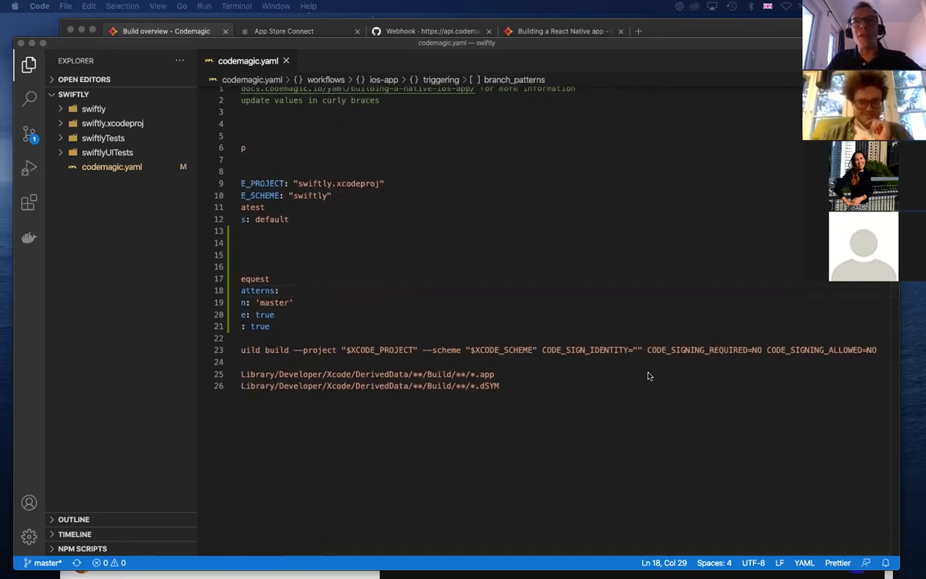
{"action": "scroll", "coordinate": [649, 376], "scroll_direction": "left", "scroll_amount": 4}
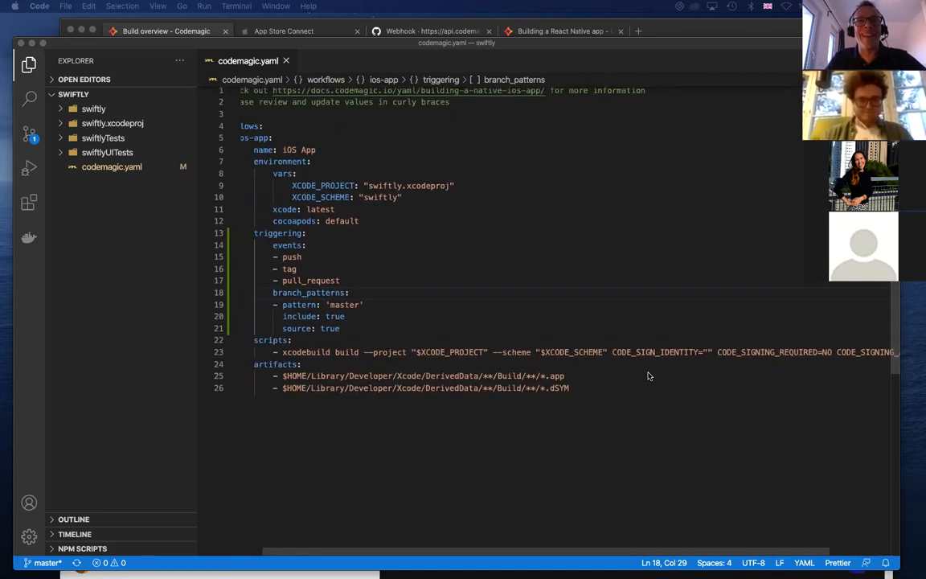
{"action": "scroll", "coordinate": [479, 271], "scroll_direction": "left", "scroll_amount": 1}
{"action": "scroll", "coordinate": [479, 270], "scroll_direction": "left", "scroll_amount": 2}
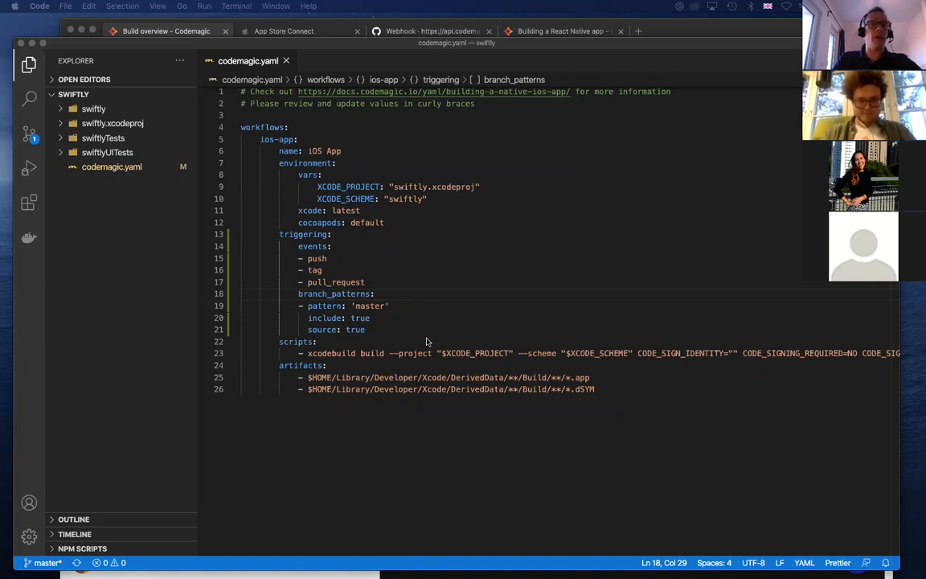
Switch to Microsoft Edge and open the environment variable encryption dialog from the swiftly app's settings
{"action": "key", "text": "super+Tab"}
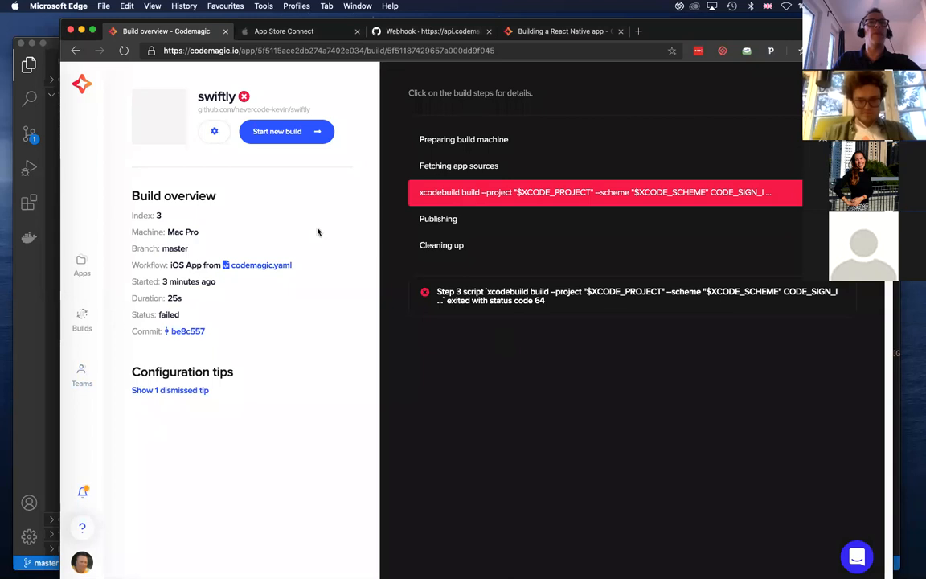
{"action": "left_click", "coordinate": [213, 132]}
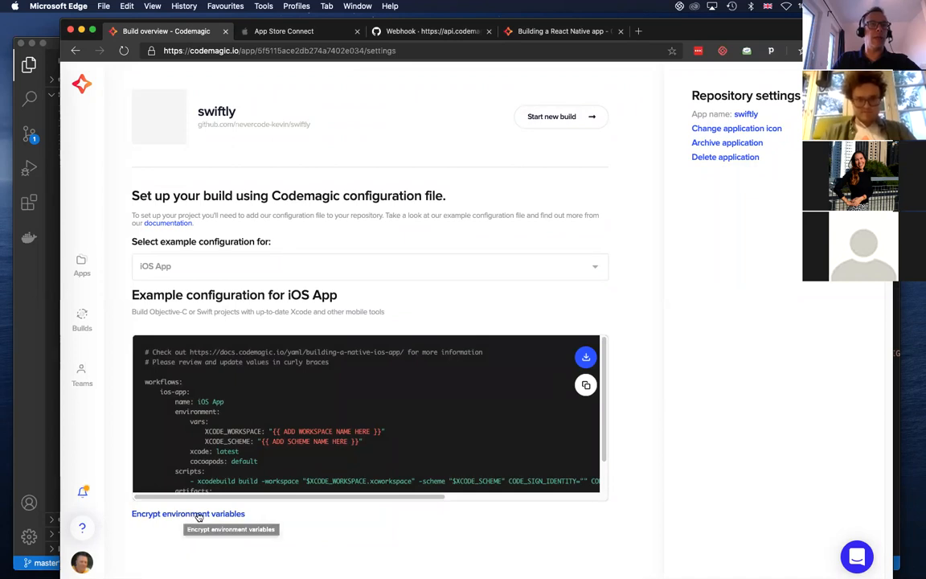
{"action": "left_click", "coordinate": [199, 516]}
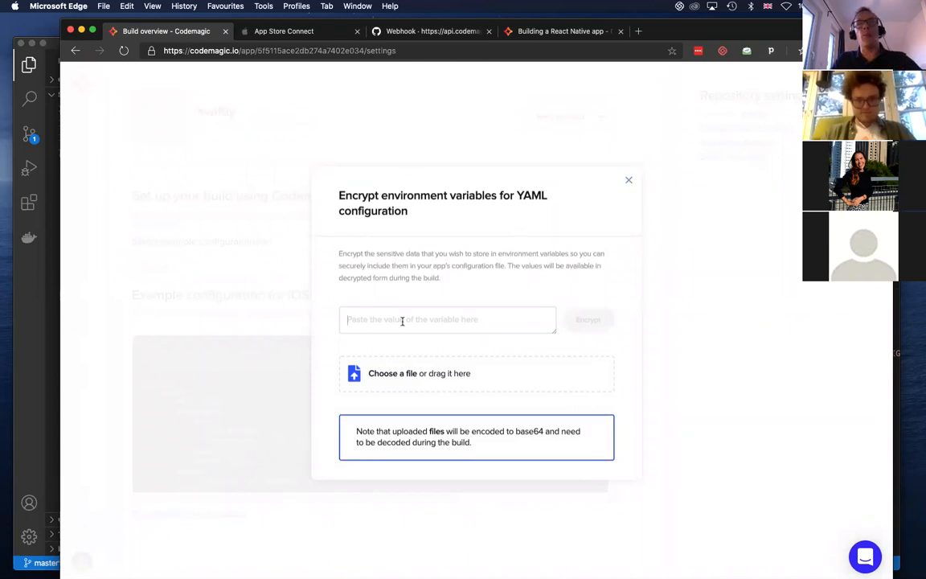
Enter a sample password as the variable value, encrypt it and close the encryption dialog
{"action": "left_click", "coordinate": [402, 321]}
{"action": "type", "text": "sc"}
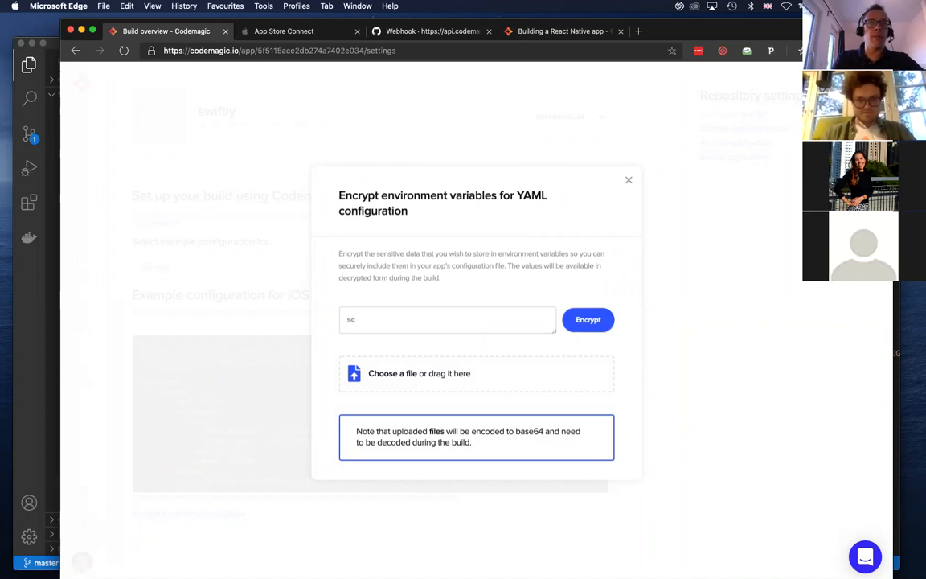
{"action": "type", "text": "ecret"}
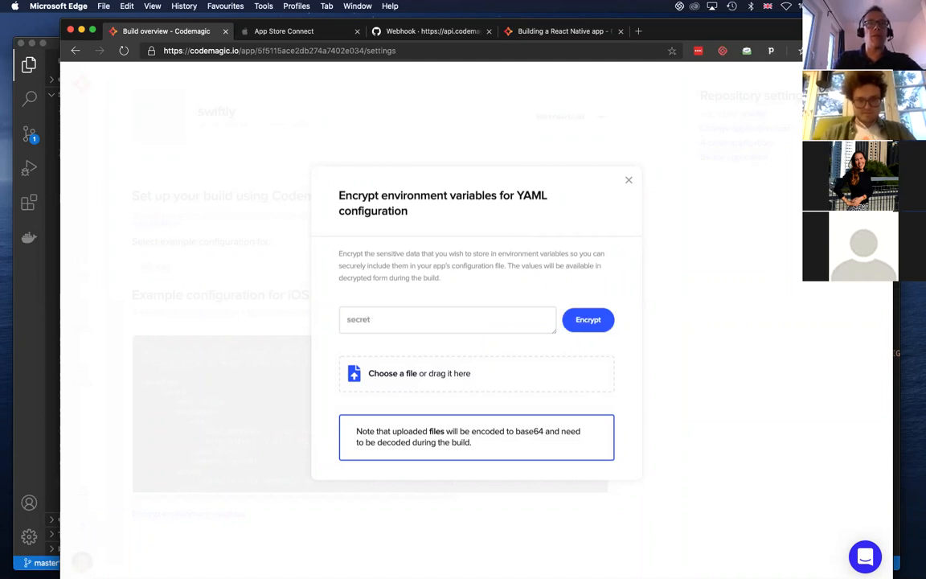
{"action": "type", "text": "passwor"}
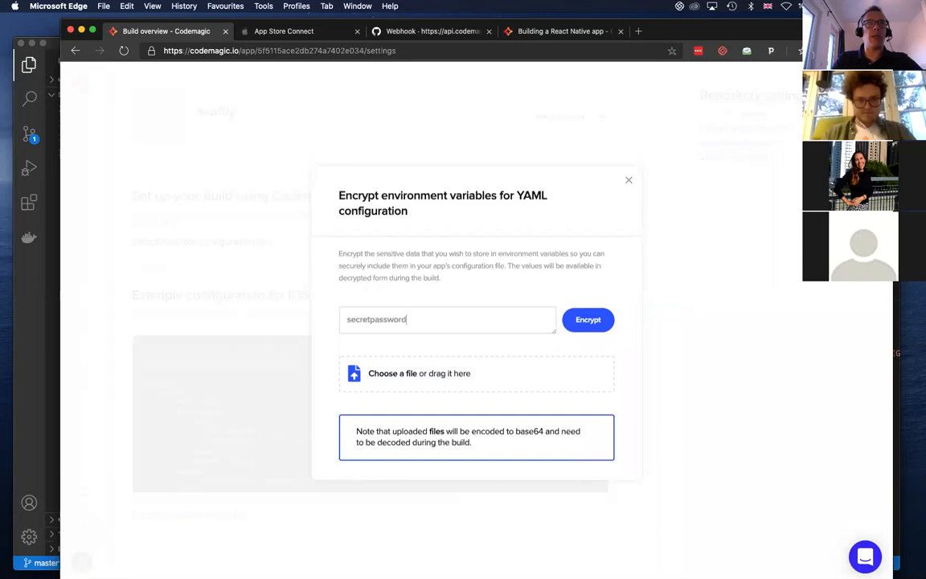
{"action": "type", "text": "d"}
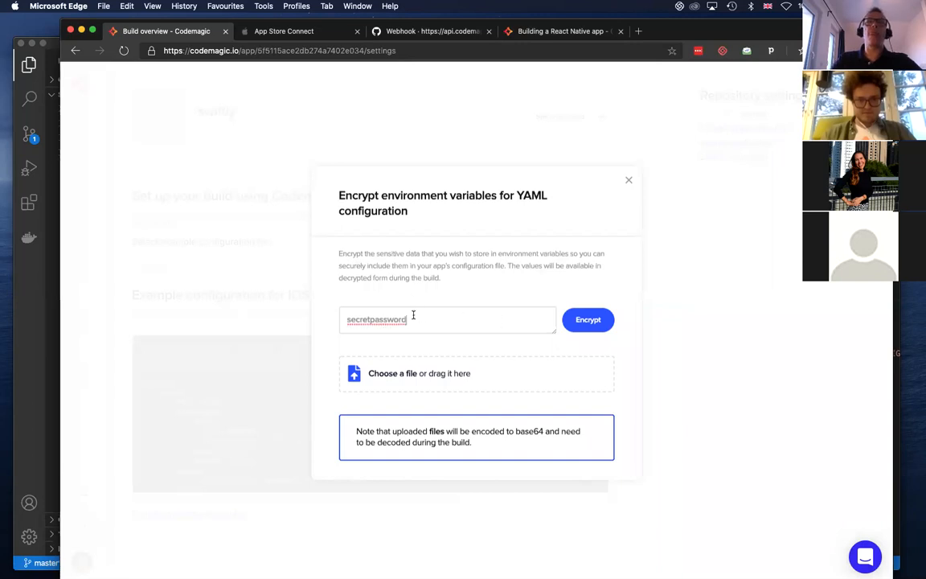
{"action": "left_click", "coordinate": [588, 320]}
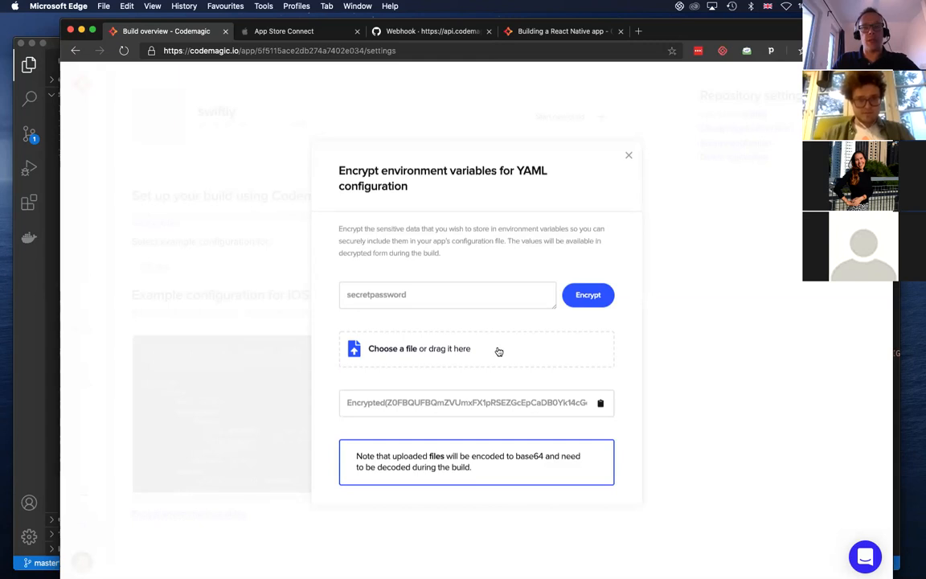
{"action": "left_click", "coordinate": [629, 158]}
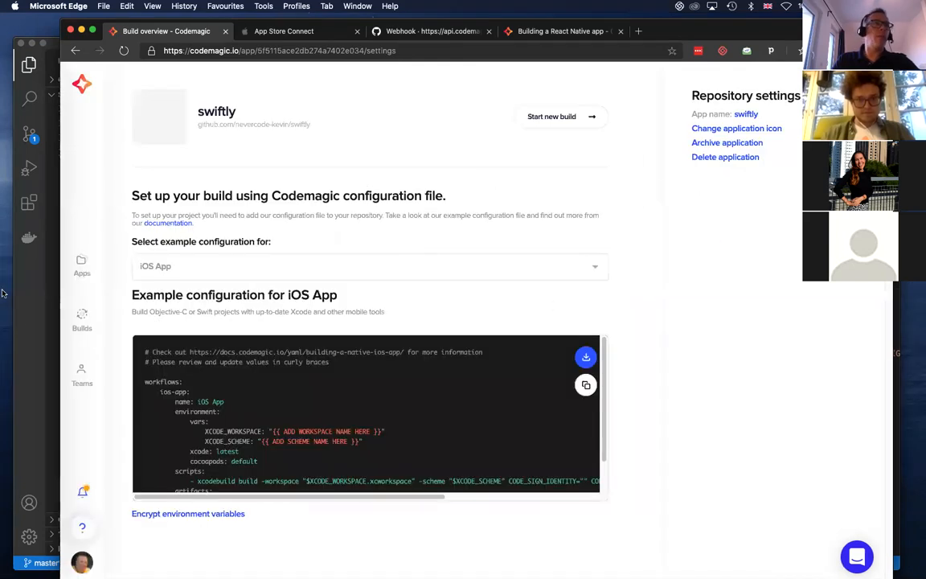
In VS Code, paste the copied encrypted CM_CERTIFICATE, CM_CERTIFICATE_PASSWORD and CM_PROVISIONING_PROFILE variables below XCODE_SCHEME in codemagic.yaml
{"action": "left_click", "coordinate": [25, 319]}
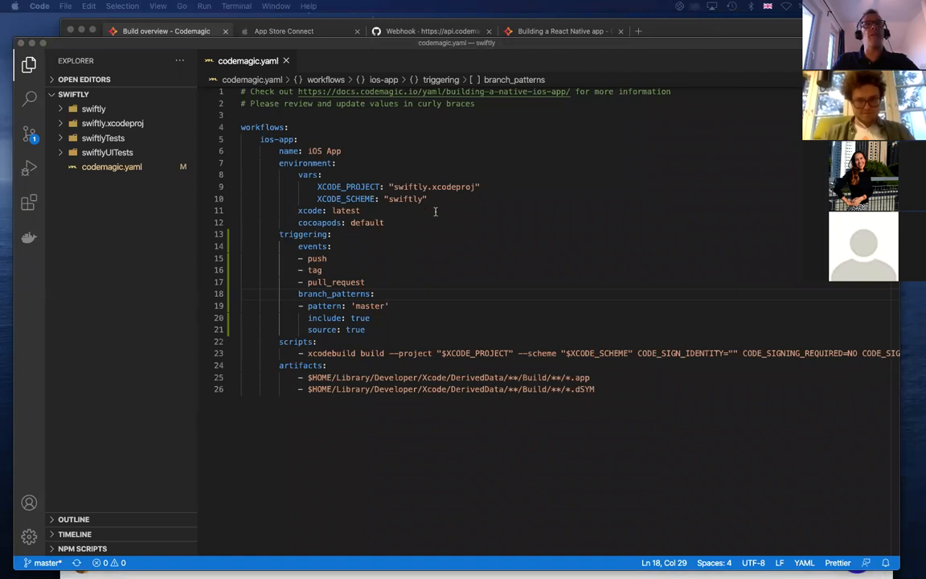
{"action": "left_click", "coordinate": [460, 200]}
{"action": "key", "text": "Return"}
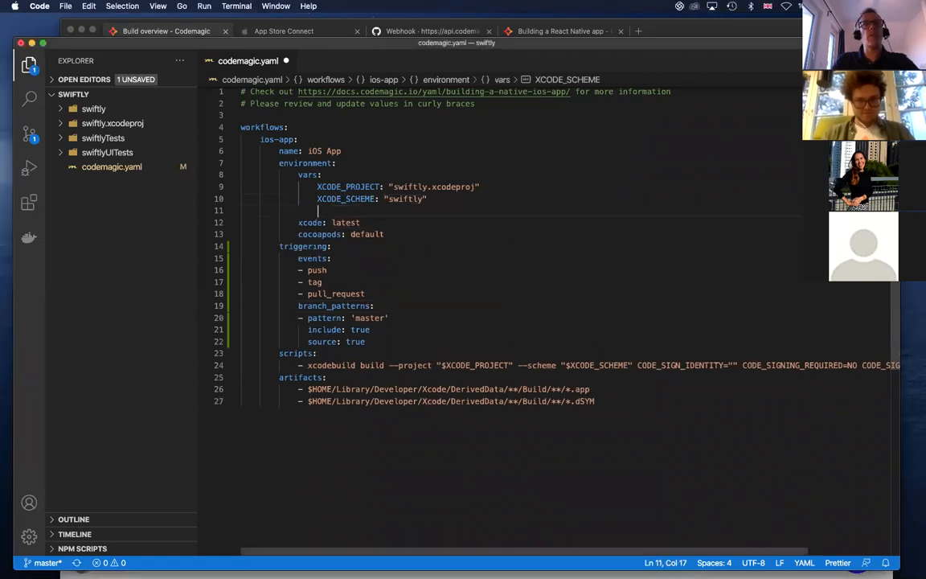
{"action": "key", "text": "super+v"}
Align the CM_CERTIFICATE_PASSWORD and CM_PROVISIONING_PROFILE lines with CM_CERTIFICATE, remove the leftover blank line below them and save codemagic.yaml
{"action": "left_click", "coordinate": [289, 223]}
{"action": "key", "text": "Tab"}
{"action": "key", "text": "Tab"}
{"action": "left_click", "coordinate": [288, 234]}
{"action": "key", "text": "Tab"}
{"action": "key", "text": "Tab"}
{"action": "key", "text": "Down"}
{"action": "key", "text": "BackSpace"}
{"action": "key", "text": "BackSpace"}
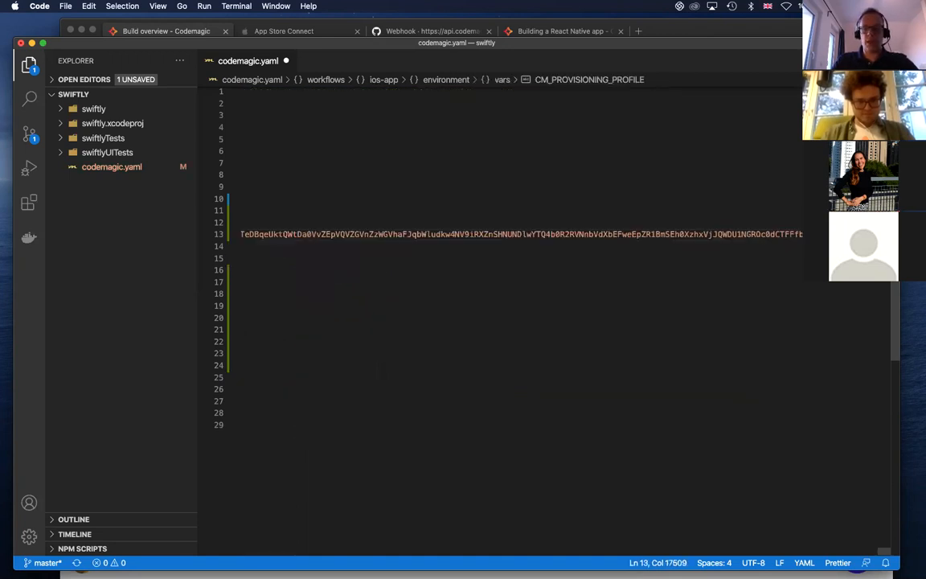
{"action": "key", "text": "Home"}
{"action": "key", "text": "super+s"}
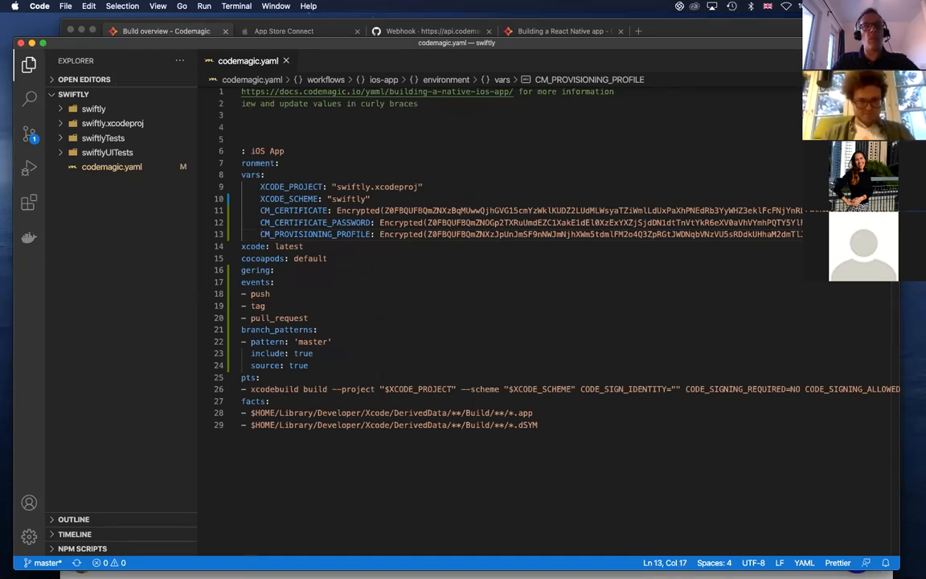
{"action": "scroll", "coordinate": [492, 306], "scroll_direction": "left", "scroll_amount": 2}
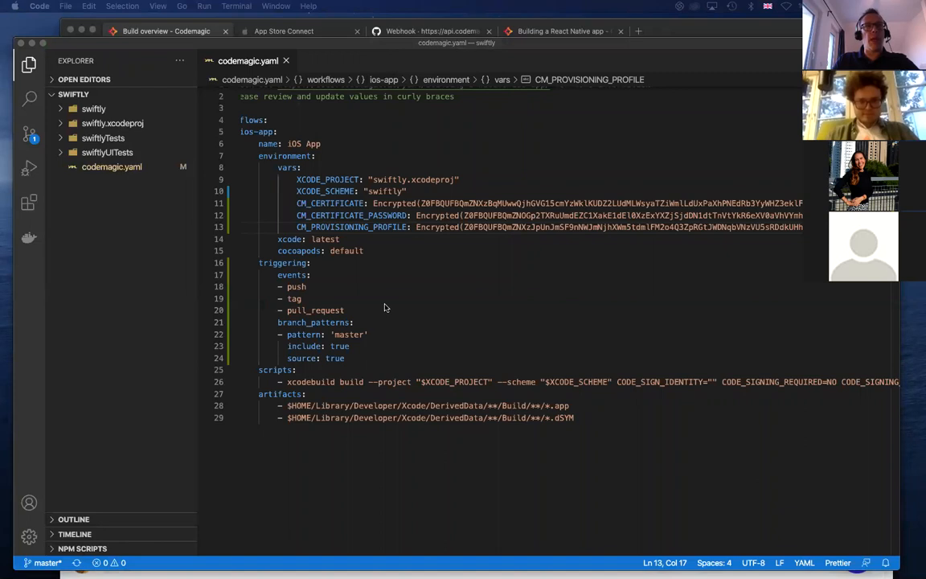
Replace the xcodebuild entry under scripts with the copied entry "- keychain initialize"
{"action": "left_click", "coordinate": [359, 346]}
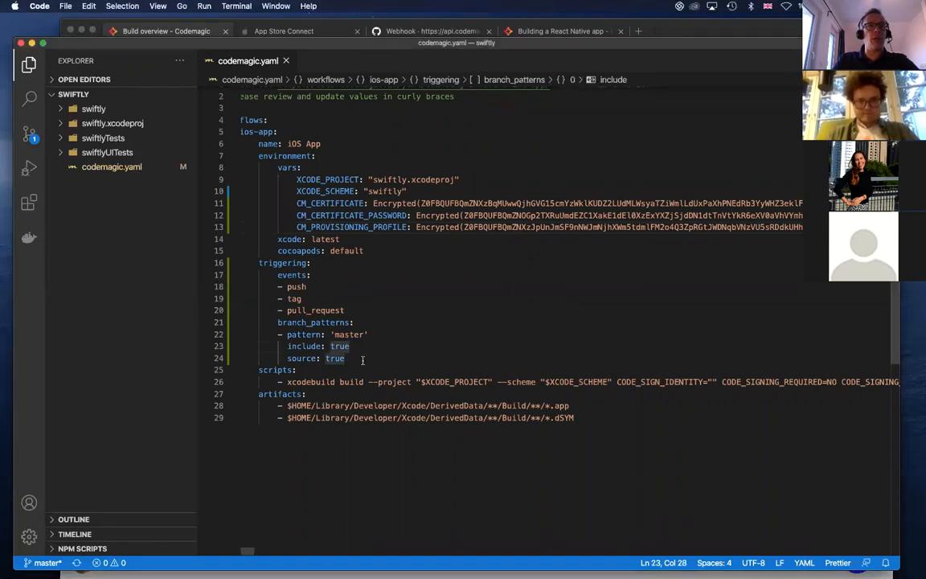
{"action": "scroll", "coordinate": [616, 393], "scroll_direction": "right", "scroll_amount": 5}
{"action": "left_click_drag", "start_coordinate": [828, 382], "coordinate": [298, 382]}
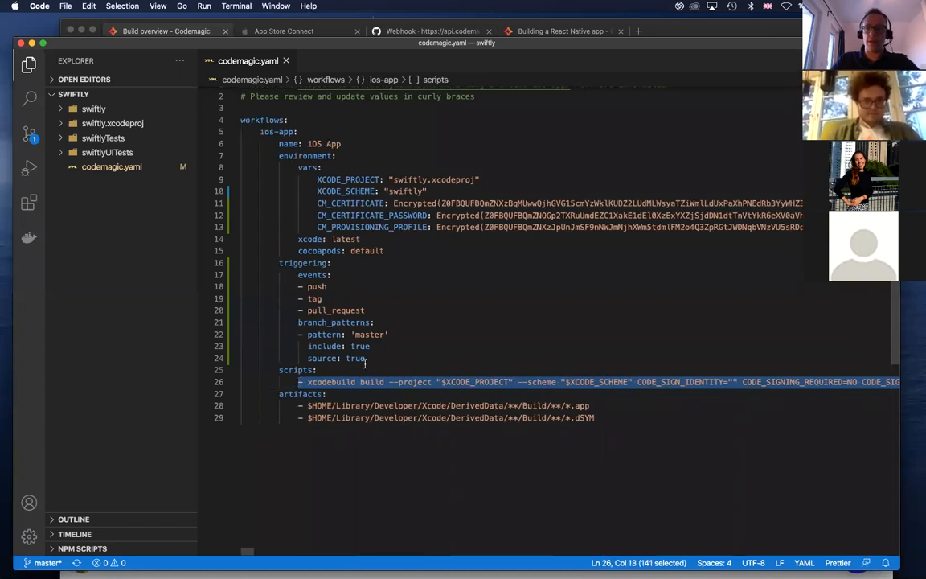
{"action": "key", "text": "BackSpace"}
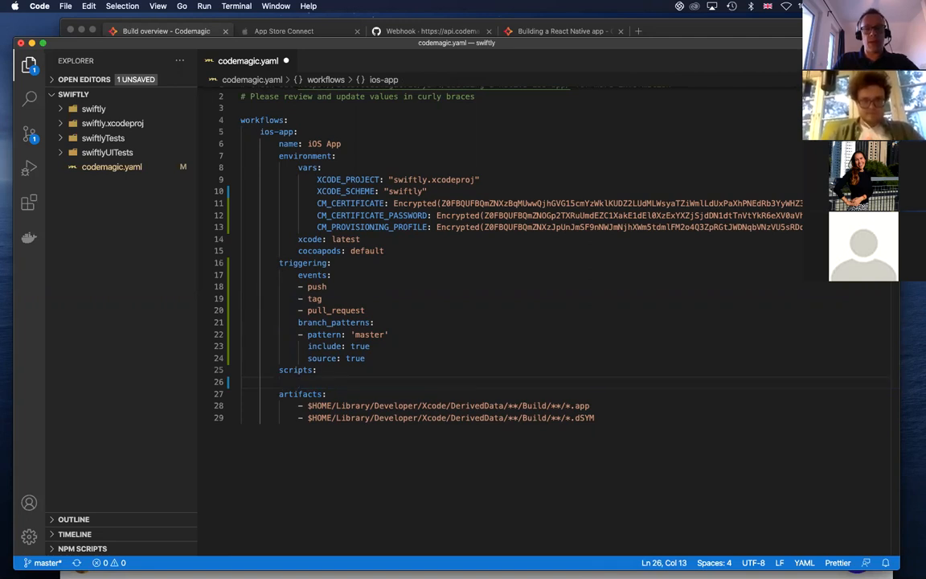
{"action": "key", "text": "super+Tab"}
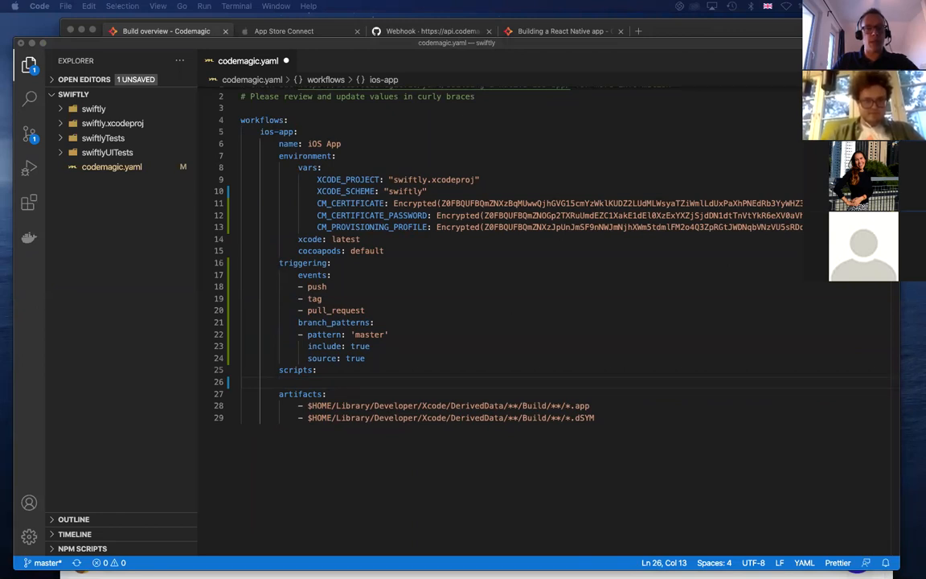
{"action": "left_click", "coordinate": [322, 382]}
{"action": "type", "text": "- keychain initialize"}
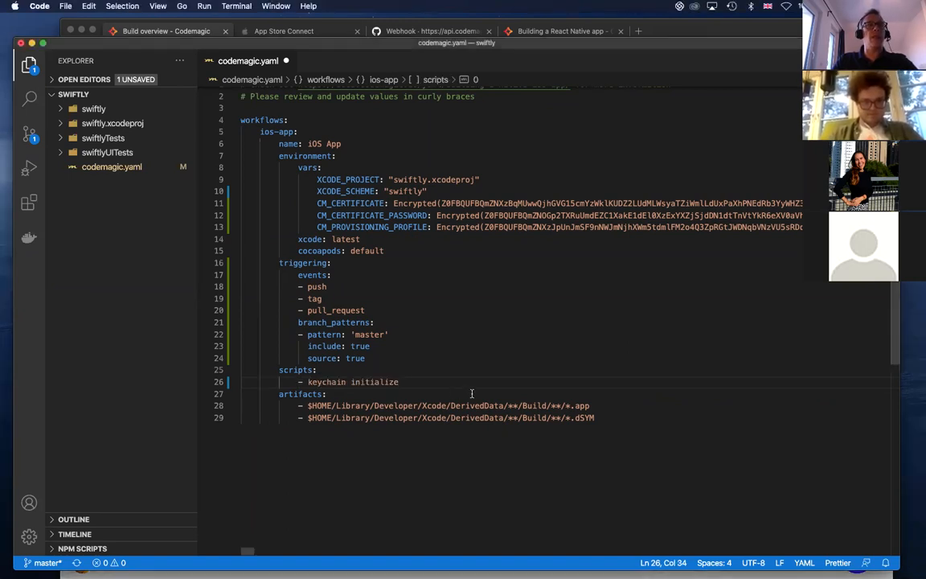
Paste the copied "set up provisioning profiles" script block below keychain initialize and indent its commands two levels under the "- |" entry
{"action": "key", "text": "Return"}
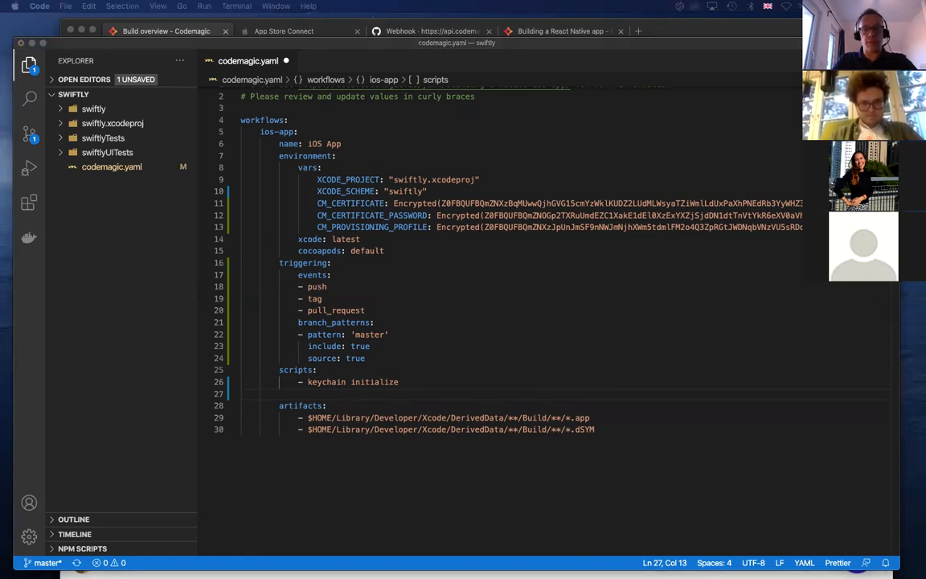
{"action": "left_click", "coordinate": [336, 386]}
{"action": "left_click", "coordinate": [315, 395]}
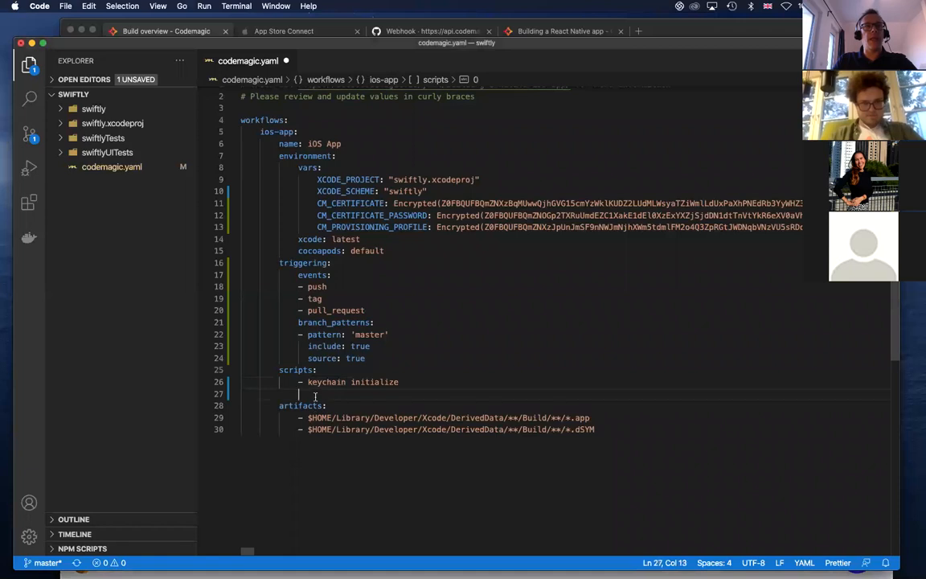
{"action": "type", "text": "- | # set up provisioning profiles PROFILES_HOME=\"$HOME/Library/MobileDevice/Provisioning Profiles\" mkdir -p \"$PROFILES_HOME\" PROFILE_PATH=\"$(mktemp \"$PROFILES_HOME\"/$(uuidgen).mobileprovision)\" echo ${CM_PROVISIONING_PROFILE} | base64 --decode > $PROFILE_PATH echo \"Saved provisioning profile $PROFILE_PATH\""}
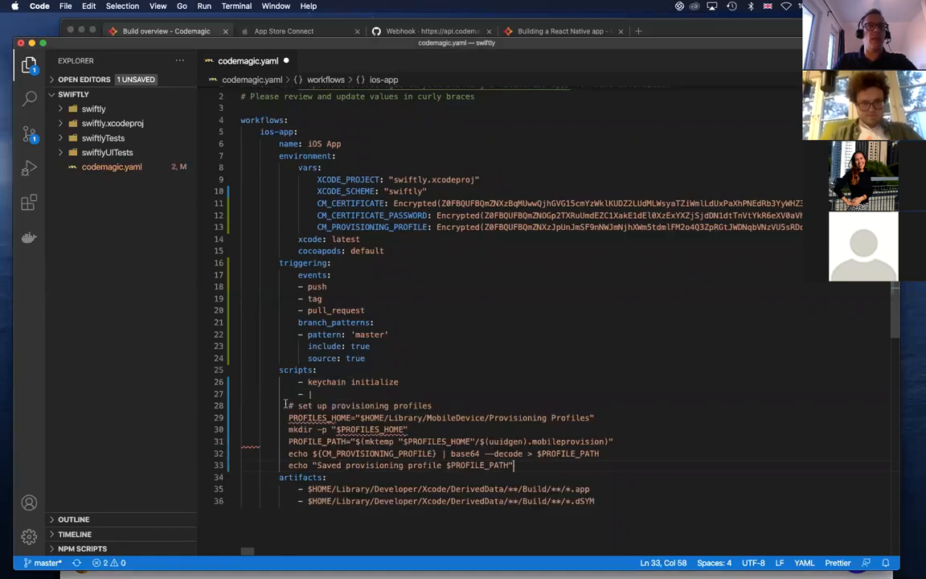
{"action": "left_click_drag", "start_coordinate": [571, 418], "coordinate": [594, 471]}
{"action": "key", "text": "Tab"}
{"action": "key", "text": "Tab"}
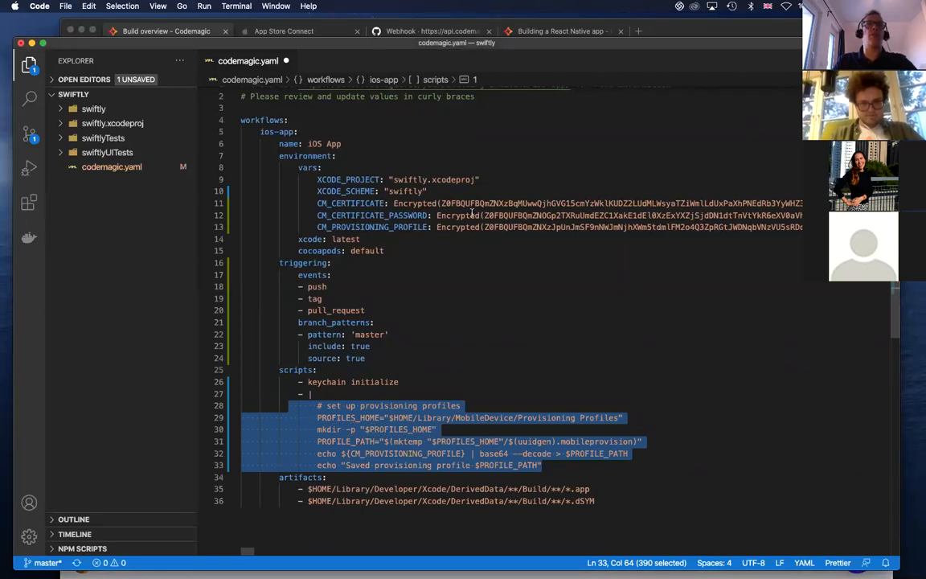
{"action": "left_click", "coordinate": [521, 379]}
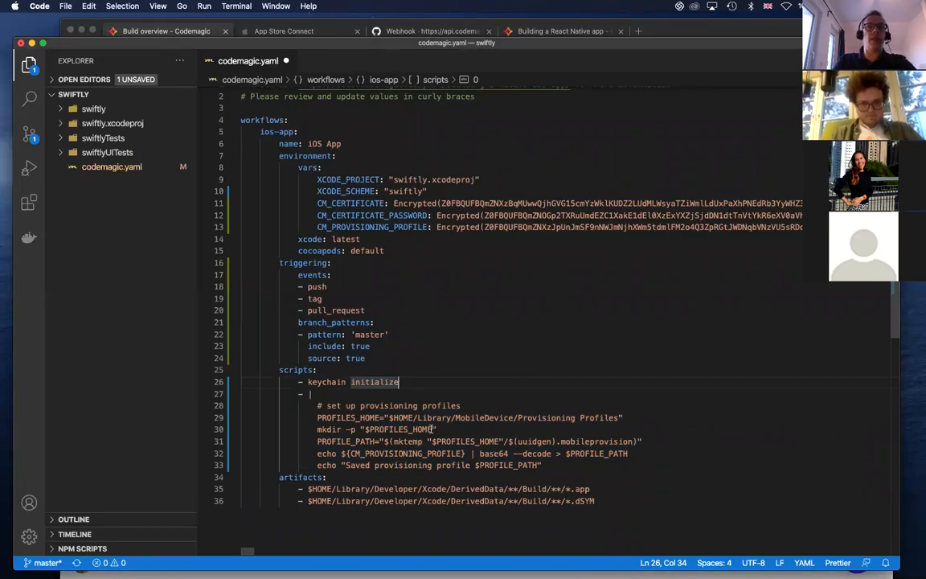
{"action": "left_click_drag", "start_coordinate": [432, 430], "coordinate": [368, 430]}
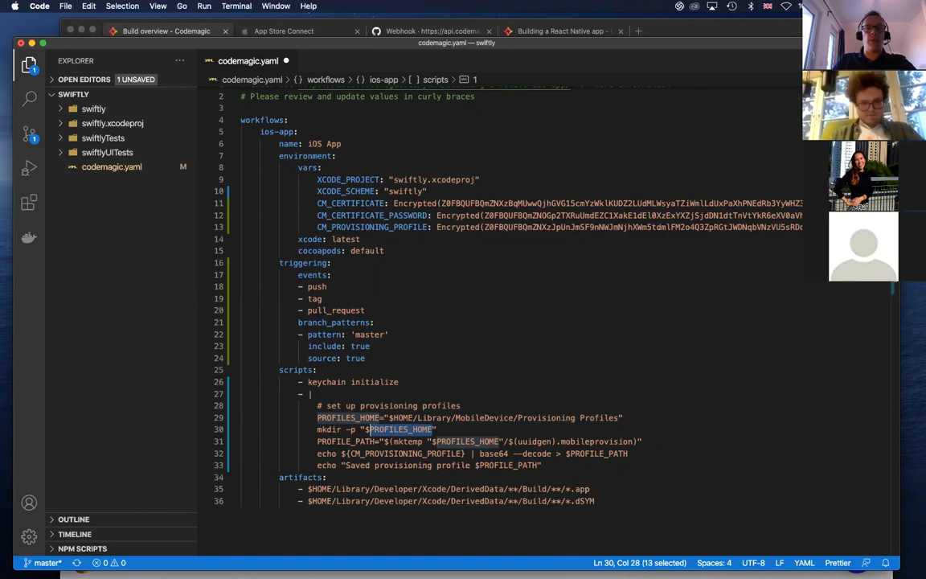
Paste the copied "set up signing certificate" script block below the provisioning profiles block and indent its commands under its "- |" entry
{"action": "key", "text": "super+Tab"}
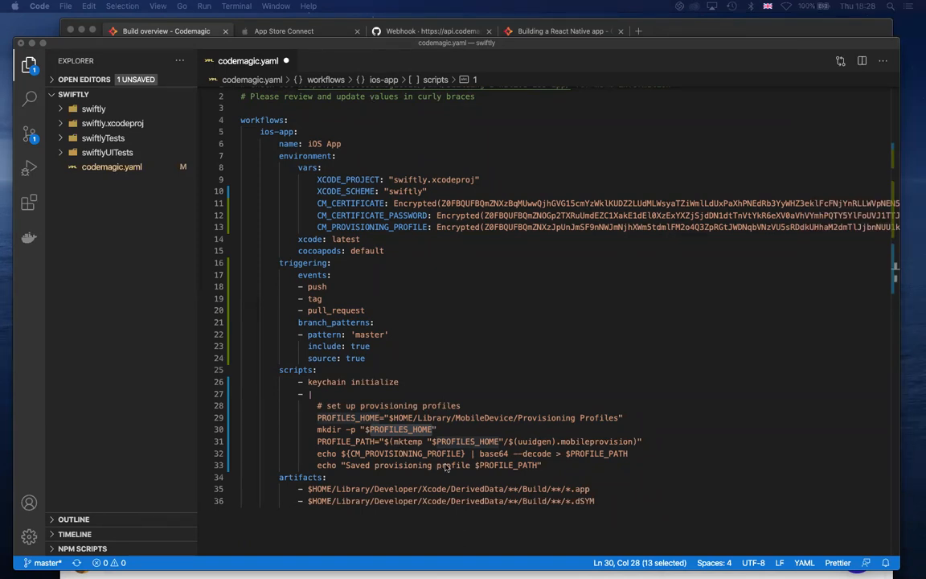
{"action": "scroll", "coordinate": [555, 448], "scroll_direction": "down", "scroll_amount": 1}
{"action": "left_click", "coordinate": [554, 442]}
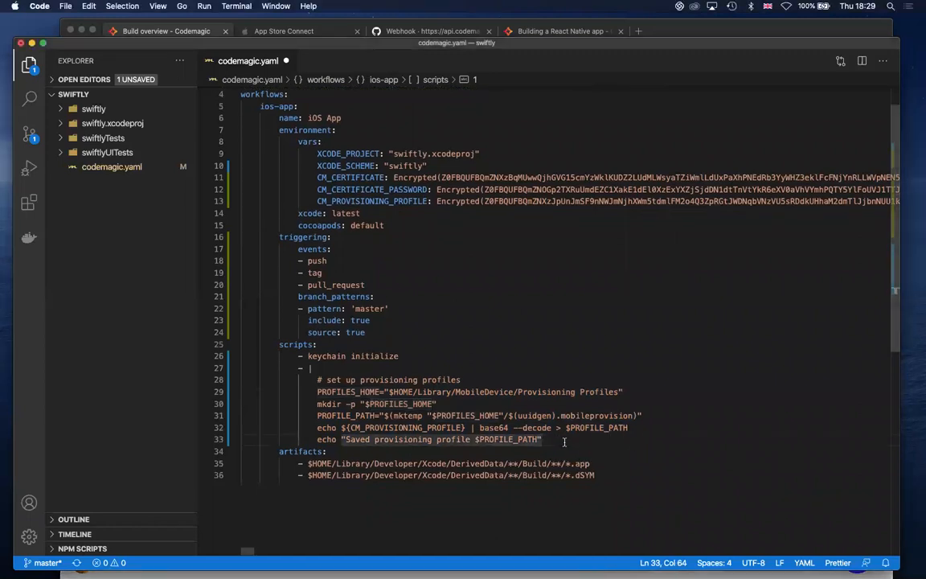
{"action": "key", "text": "Return"}
{"action": "key", "text": "super+v"}
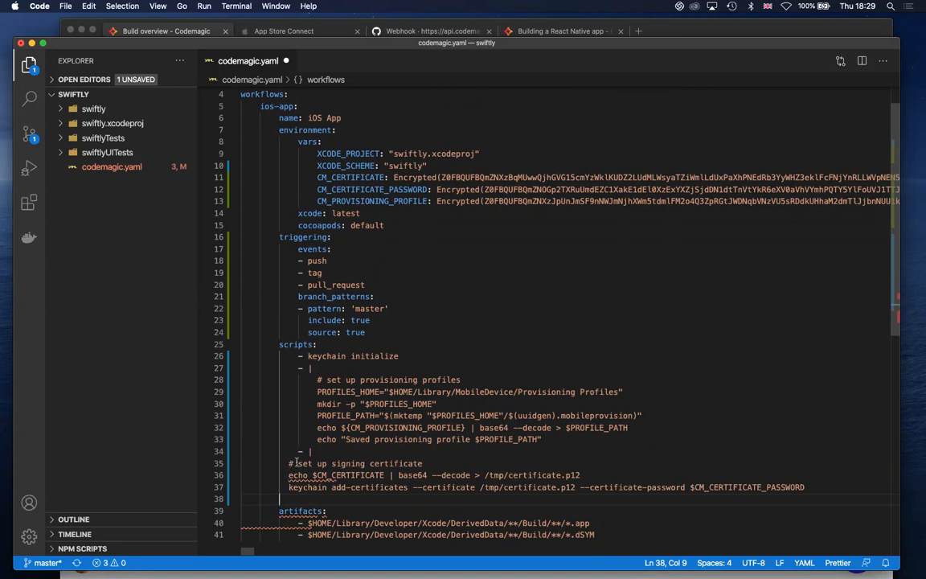
{"action": "left_click_drag", "start_coordinate": [289, 463], "coordinate": [837, 489]}
{"action": "key", "text": "Tab"}
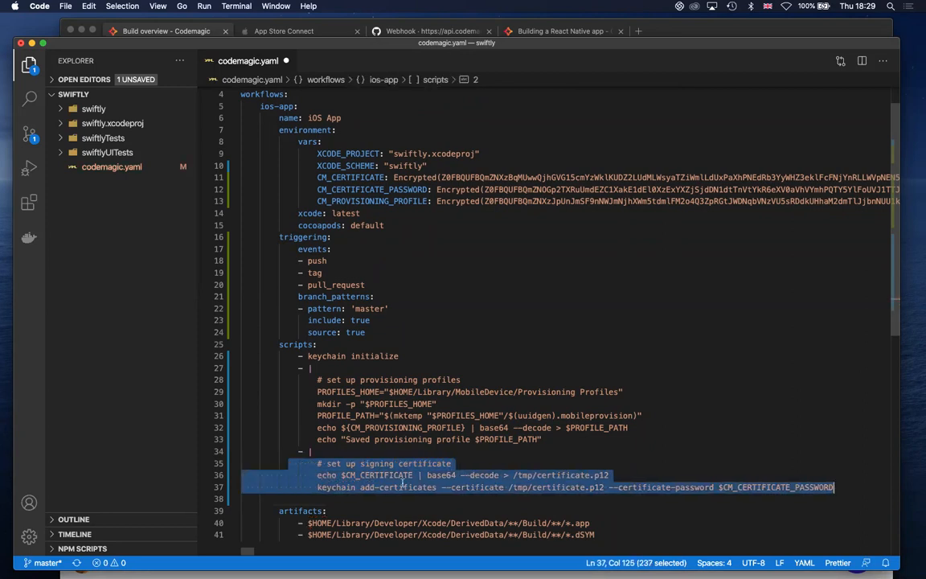
{"action": "key", "text": "Down"}
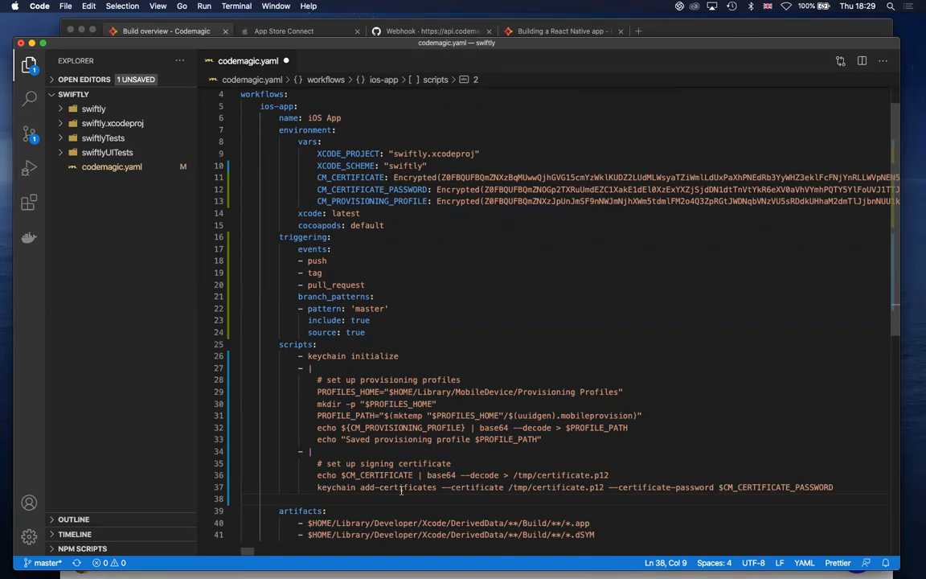
Paste the copied "increment build number" script block below the signing certificate block, indent its commands and align its "- |" with the other entries
{"action": "scroll", "coordinate": [464, 487], "scroll_direction": "down", "scroll_amount": 2}
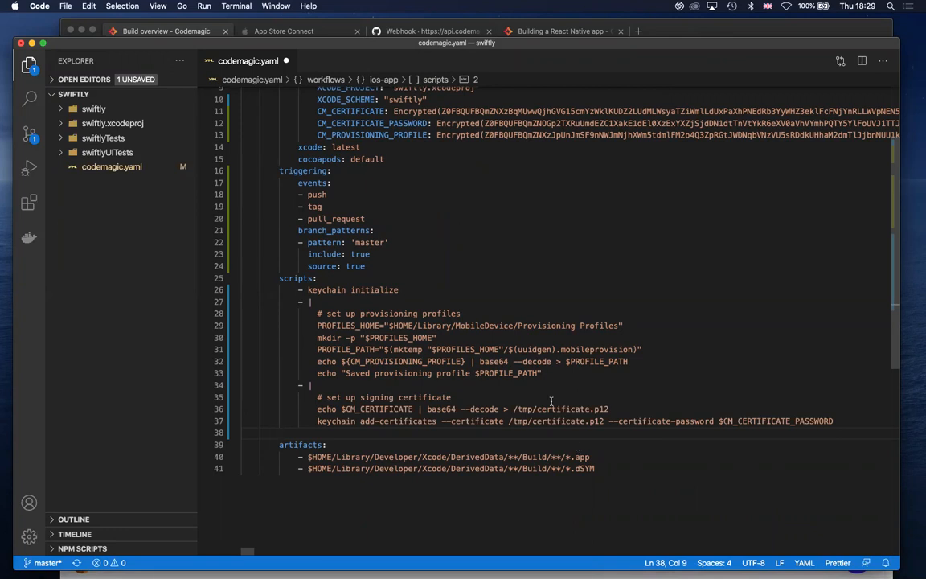
{"action": "key", "text": "Tab"}
{"action": "key", "text": "super+Tab"}
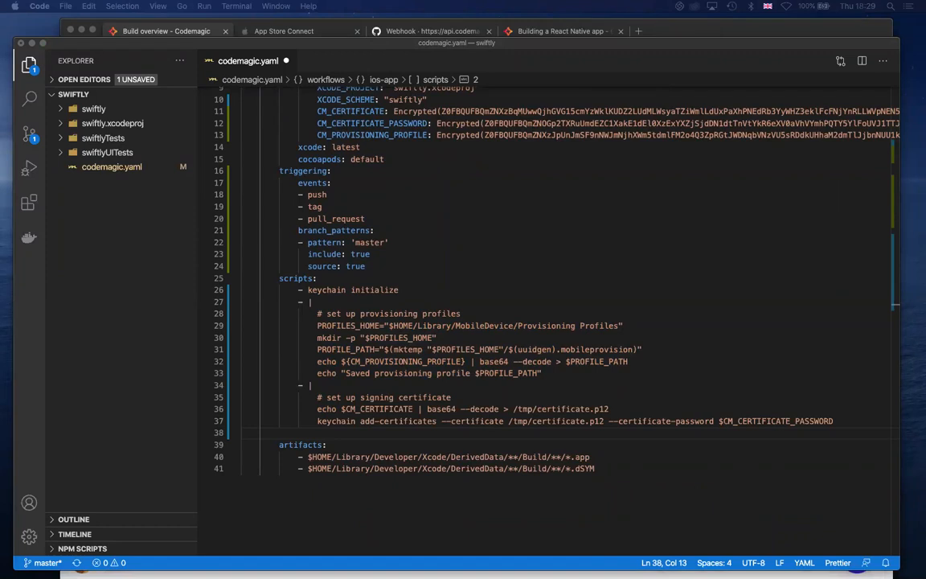
{"action": "left_click", "coordinate": [318, 437]}
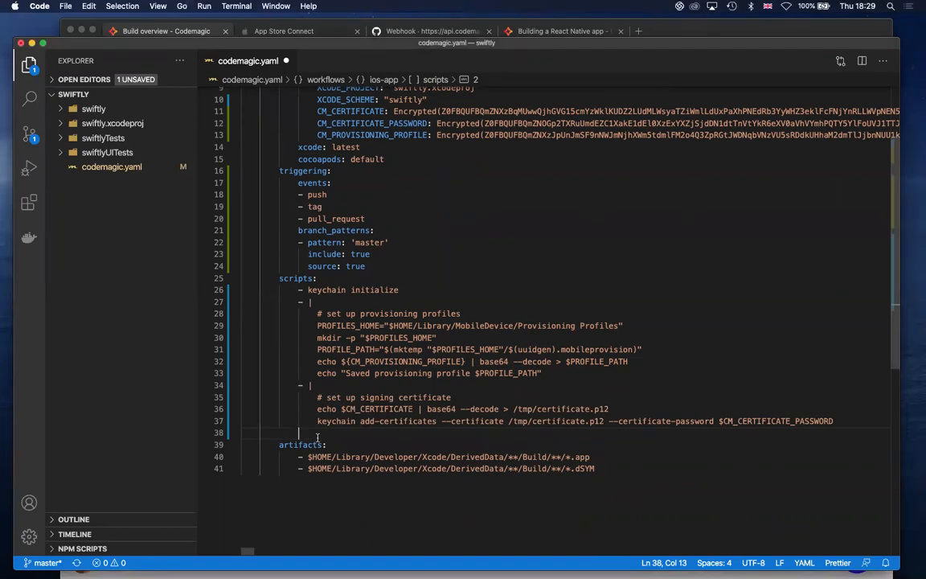
{"action": "type", "text": "- | # increment build number #!/bin/sh set -e set -x cd $FCI_BUILD_DIR agvtool new-version -all $(($BUILD_NUMBER + $TESTFLIGHT_INDEX_DIFF +1))"}
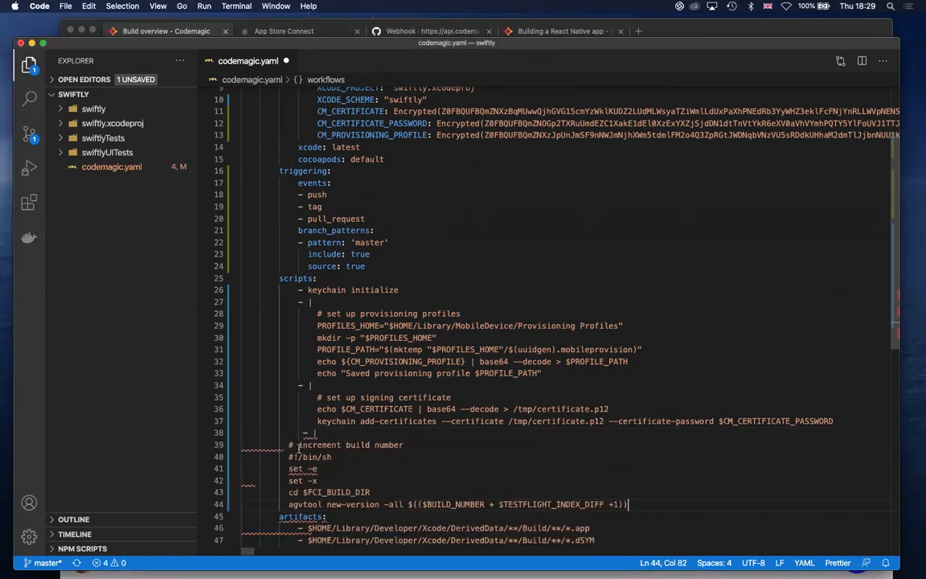
{"action": "left_click_drag", "start_coordinate": [287, 444], "coordinate": [648, 504]}
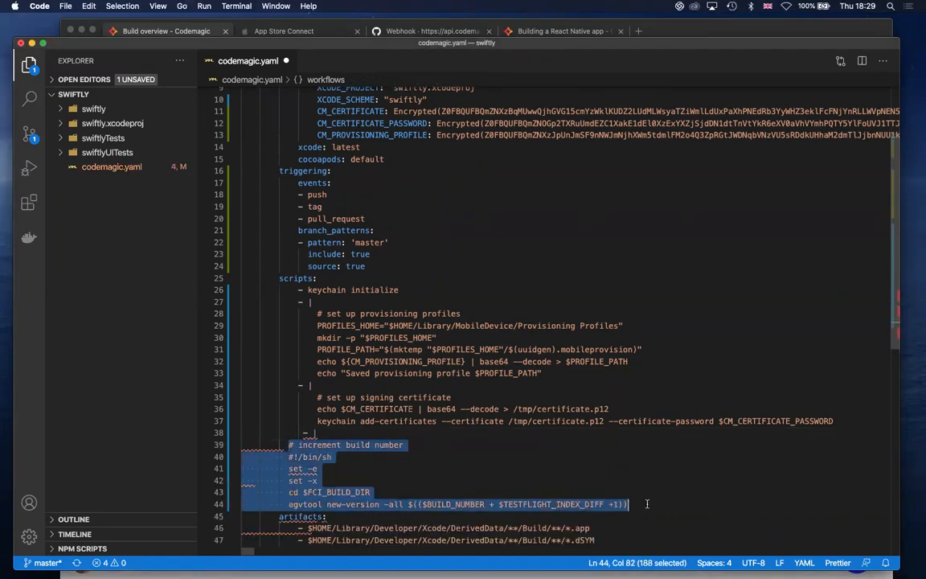
{"action": "key", "text": "Tab"}
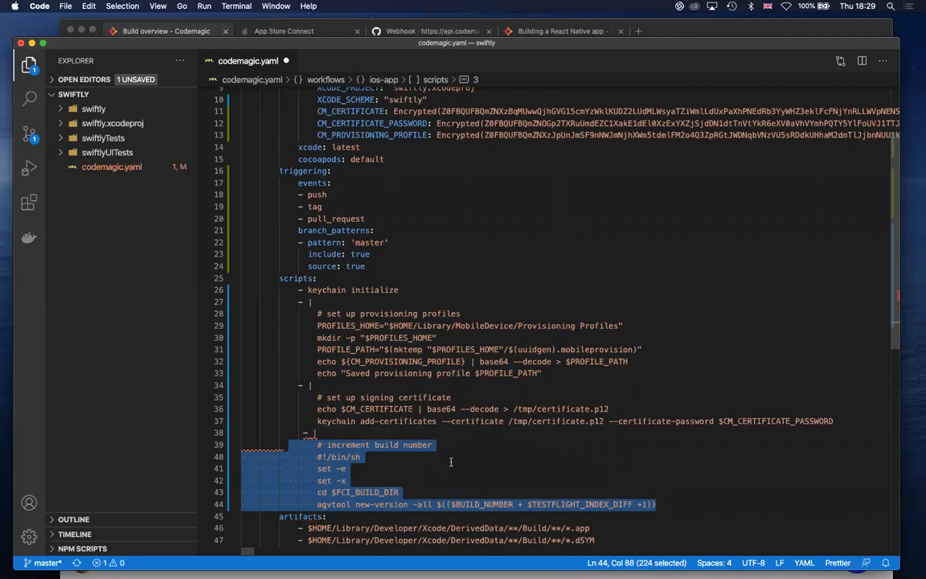
{"action": "left_click", "coordinate": [324, 433]}
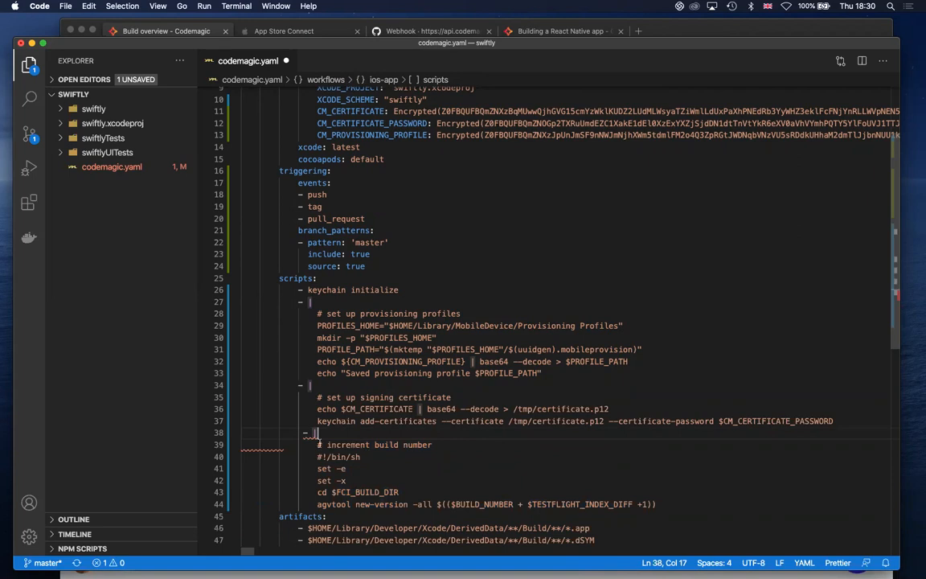
{"action": "left_click", "coordinate": [304, 434]}
{"action": "key", "text": "BackSpace"}
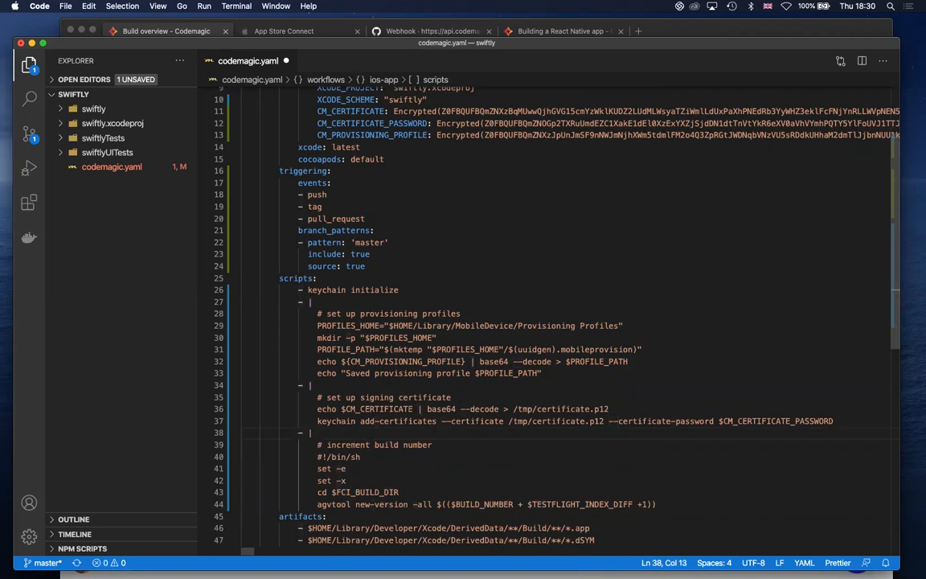
{"action": "scroll", "coordinate": [440, 421], "scroll_direction": "down", "scroll_amount": 1}
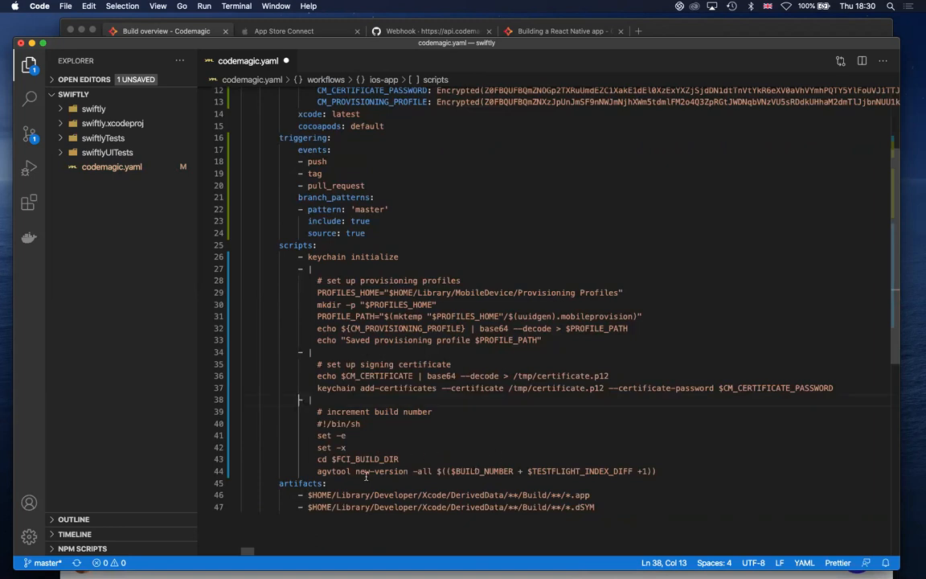
Check the TestFlight builds in App Store Connect, add "TESTFLIGHT_INDEX_DIFF: 50" above XCODE_PROJECT under vars in codemagic.yaml and save the file
{"action": "left_click", "coordinate": [295, 32]}
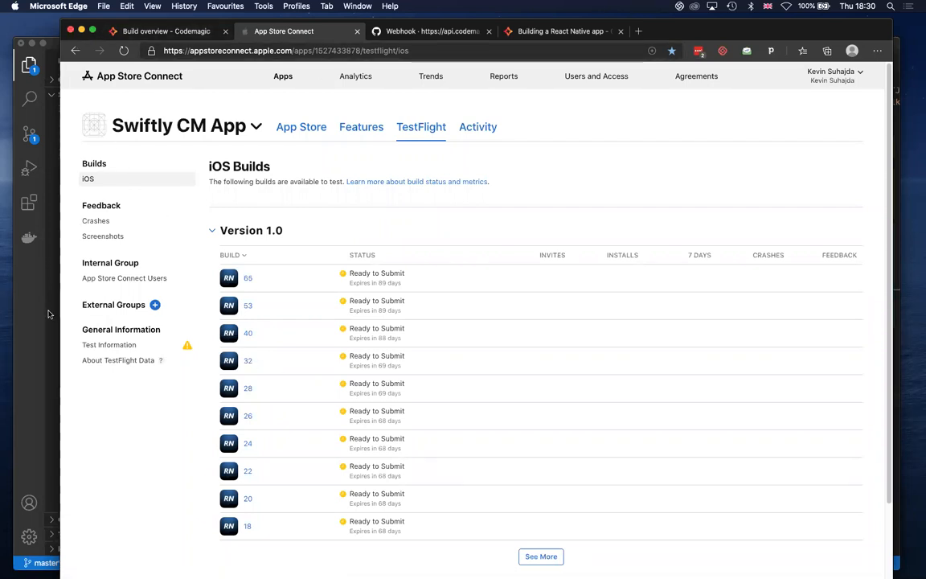
{"action": "left_click", "coordinate": [46, 284]}
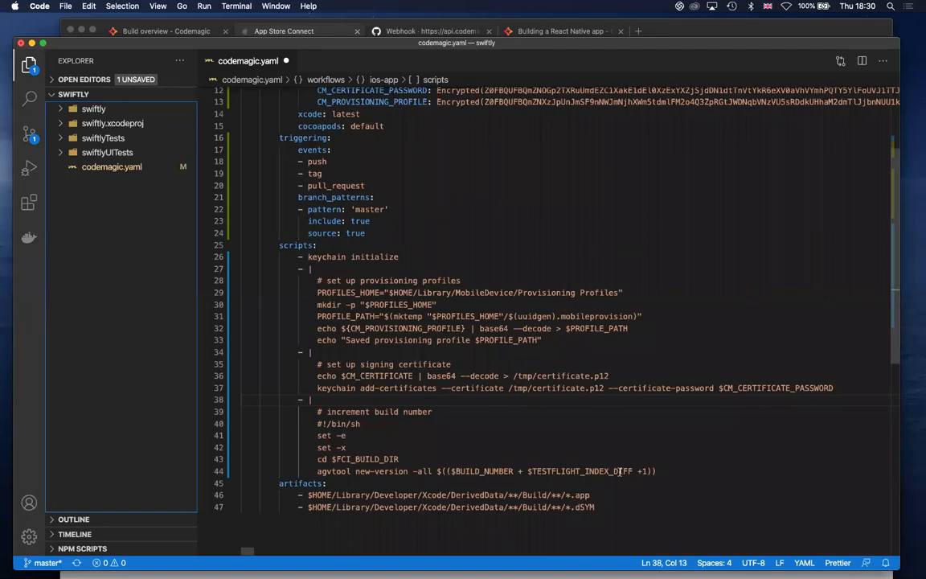
{"action": "left_click_drag", "start_coordinate": [632, 471], "coordinate": [530, 471]}
{"action": "key", "text": "super+c"}
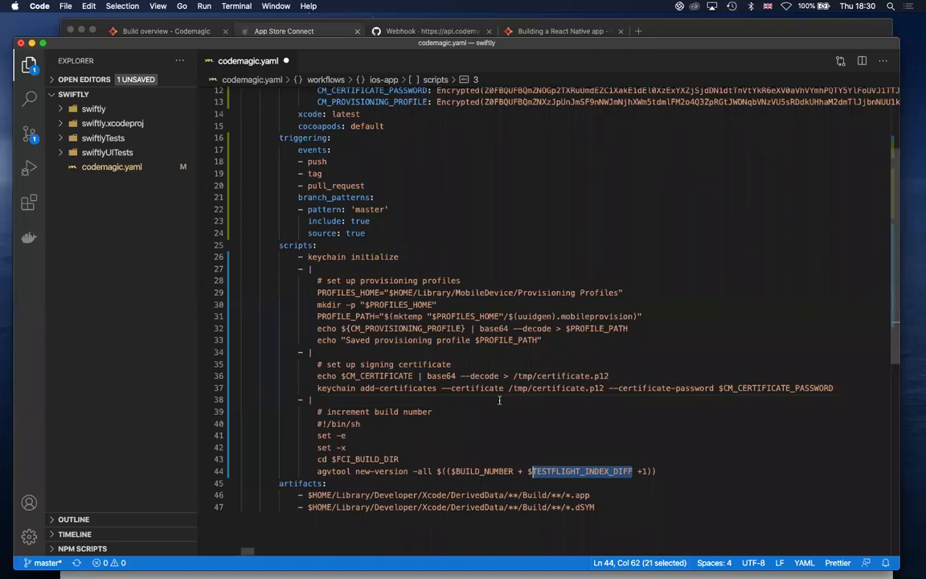
{"action": "scroll", "coordinate": [499, 399], "scroll_direction": "up", "scroll_amount": 5}
{"action": "left_click", "coordinate": [345, 173]}
{"action": "key", "text": "Return"}
{"action": "key", "text": "super+v"}
{"action": "left_click", "coordinate": [299, 184]}
{"action": "key", "text": "Tab"}
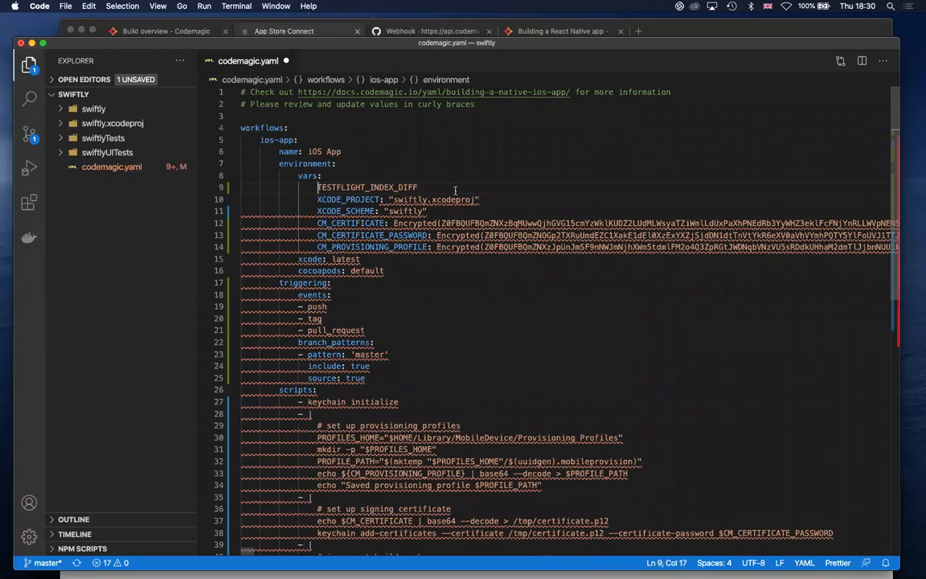
{"action": "left_click", "coordinate": [431, 184]}
{"action": "type", "text": ": 50"}
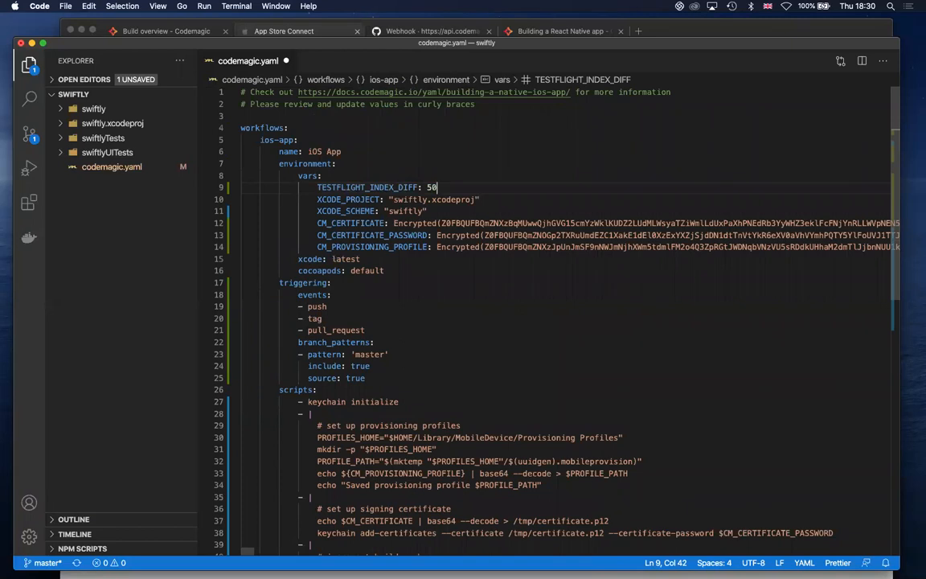
{"action": "key", "text": "super+s"}
Examine BUILD_NUMBER in the agvtool line and compare it with the index of the most recent swiftly build on Codemagic
{"action": "scroll", "coordinate": [537, 305], "scroll_direction": "down", "scroll_amount": 1}
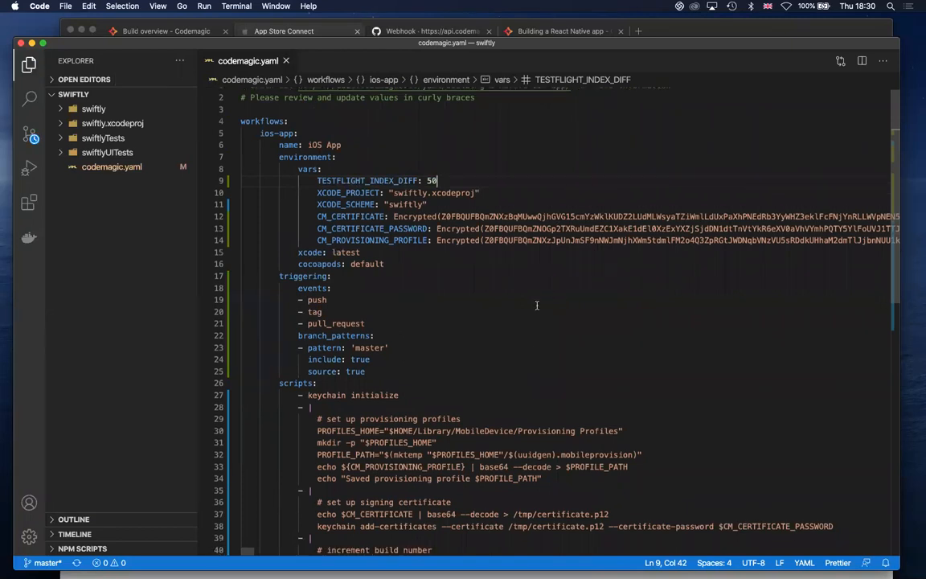
{"action": "scroll", "coordinate": [537, 306], "scroll_direction": "down", "scroll_amount": 5}
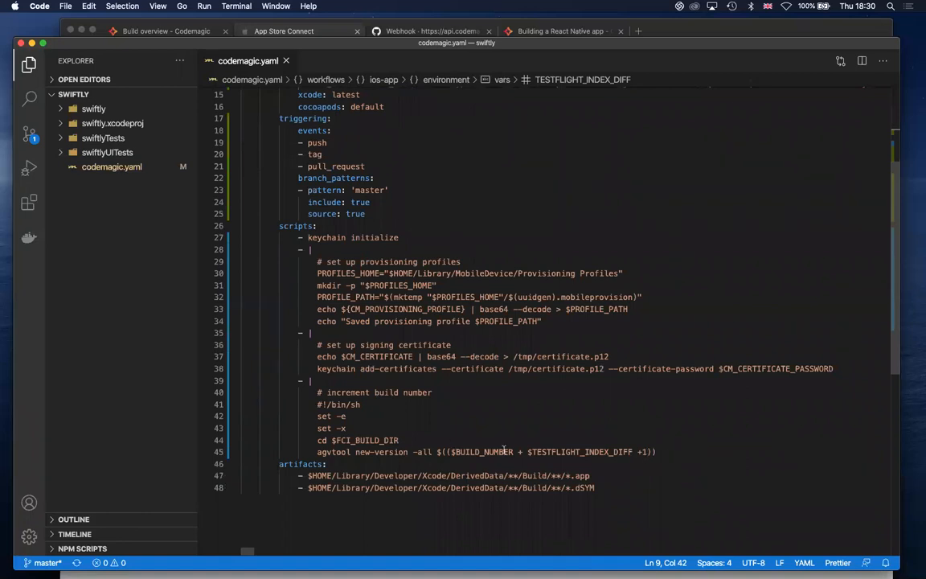
{"action": "left_click_drag", "start_coordinate": [515, 451], "coordinate": [456, 452]}
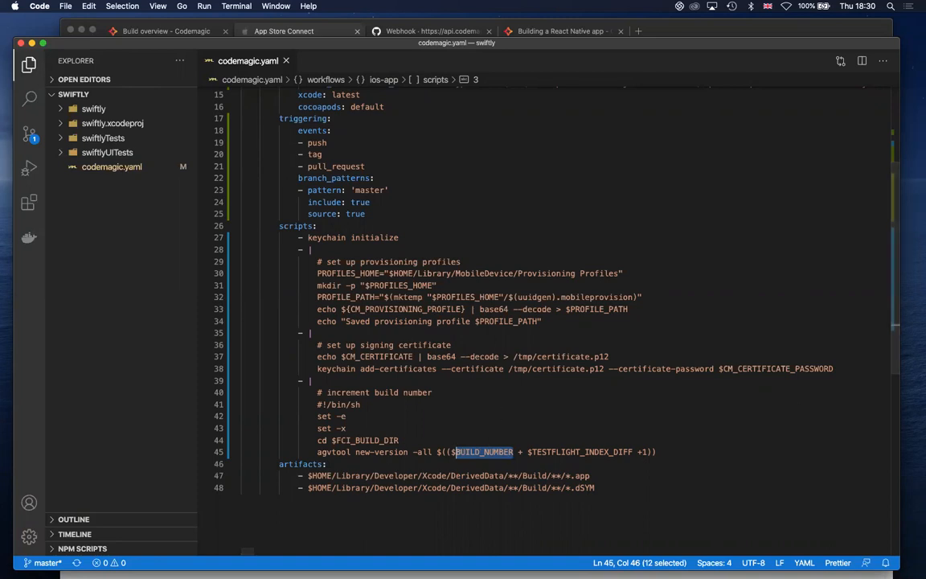
{"action": "key", "text": "super+Tab"}
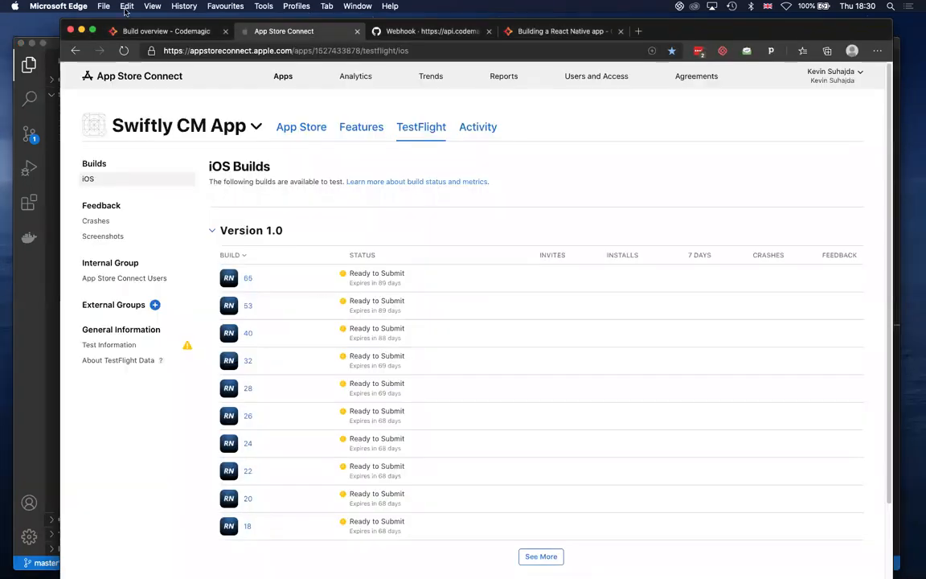
{"action": "left_click", "coordinate": [191, 31]}
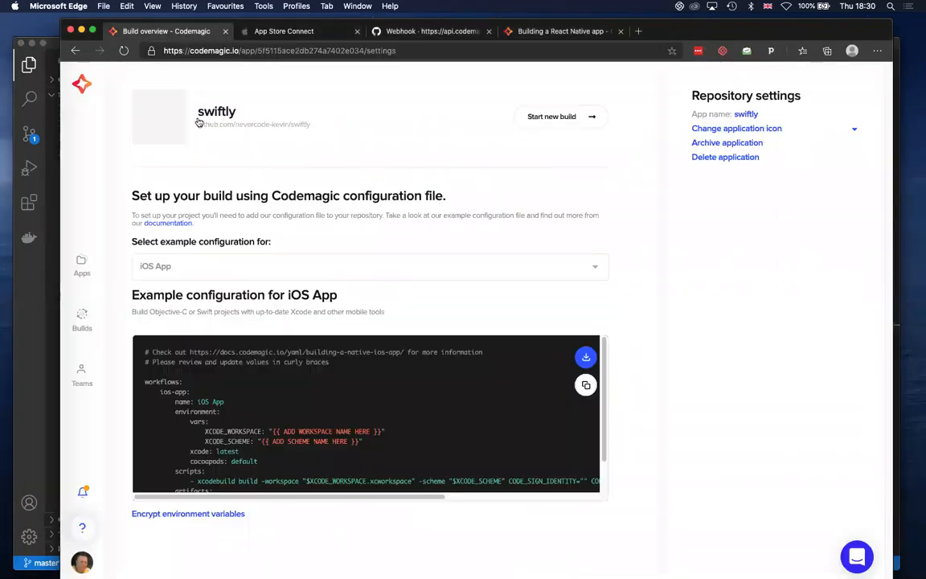
{"action": "left_click", "coordinate": [82, 320]}
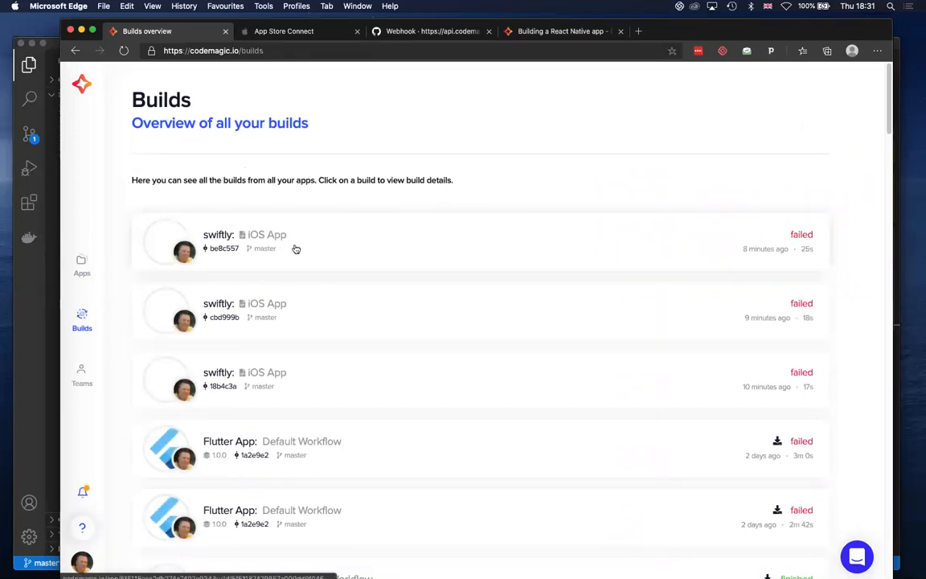
{"action": "left_click", "coordinate": [376, 237]}
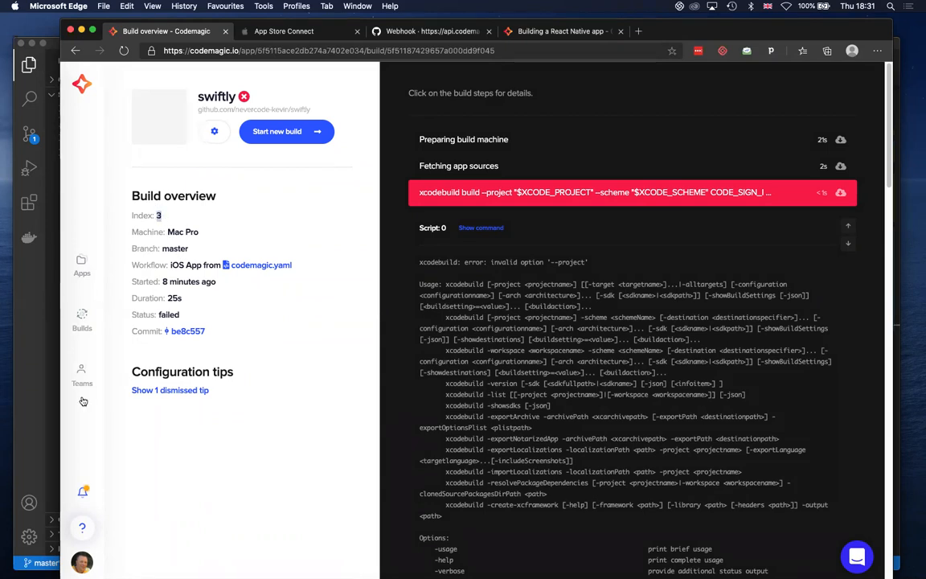
In VS Code, paste the copied "xcode-project use-profiles" and "xcode-project build-ipa" entries below the agvtool line and align the build-ipa entry with the other scripts
{"action": "left_click", "coordinate": [29, 380]}
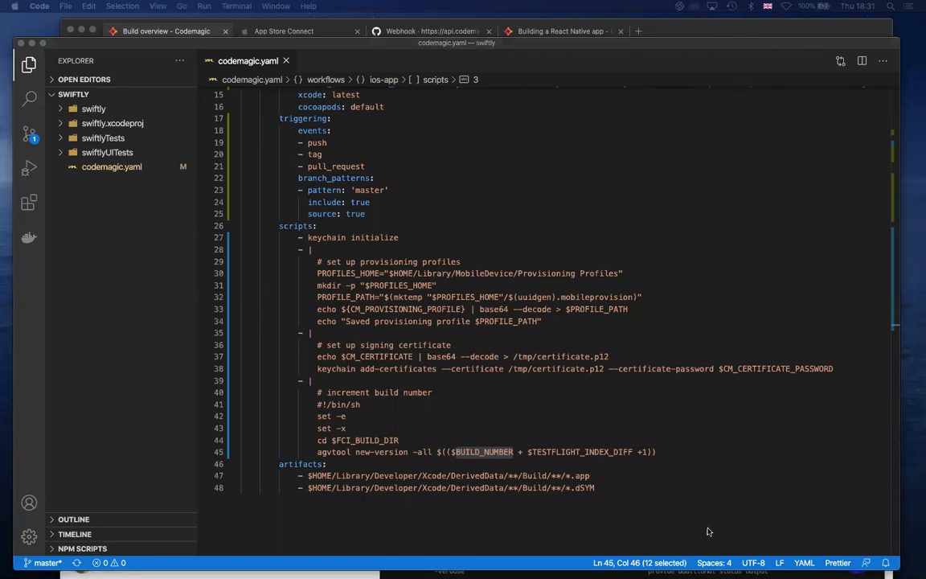
{"action": "left_click", "coordinate": [673, 452]}
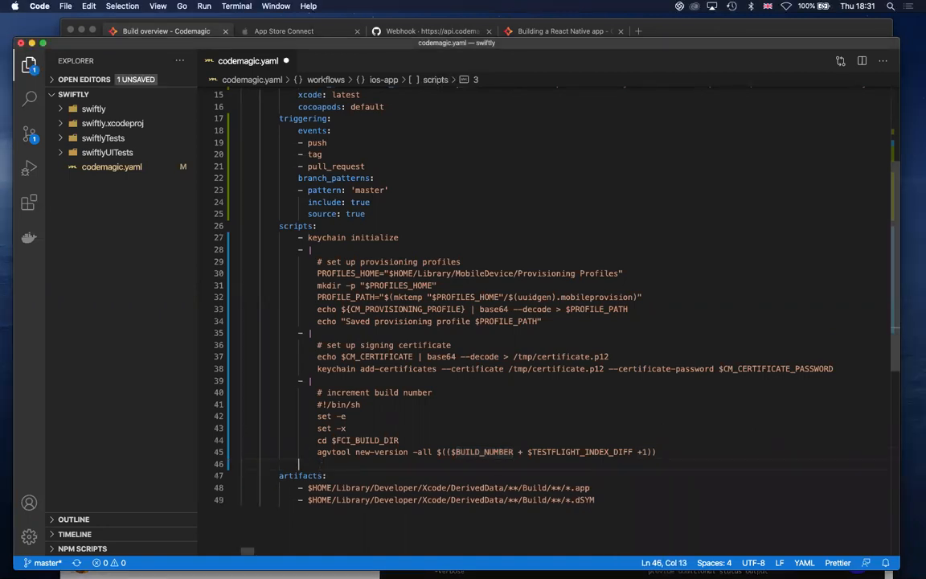
{"action": "type", "text": "- xcode-project use-profiles         - xcode-project build-ipa --project \"$XCODE_PROJECT\" --scheme \"$XCODE_SCHEME\""}
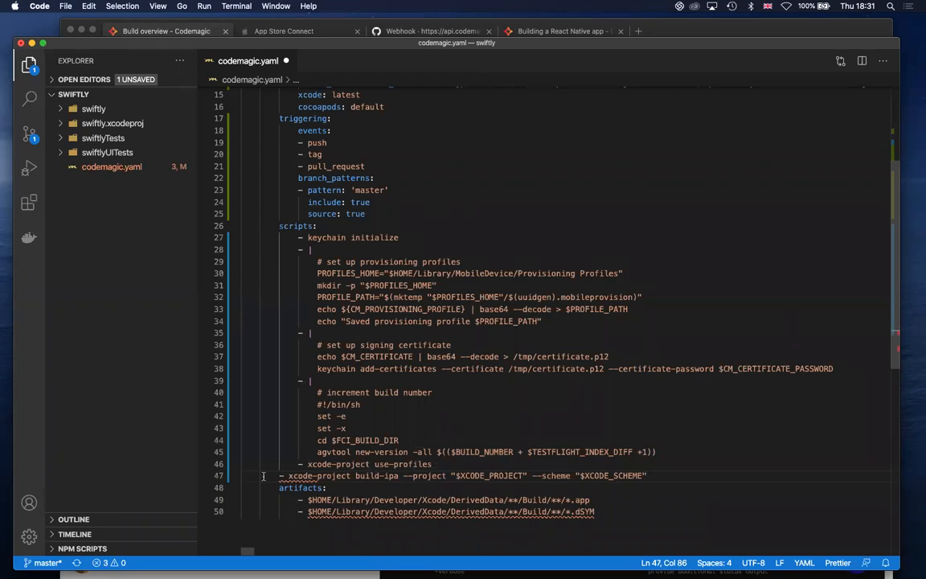
{"action": "key", "text": "super+Left"}
{"action": "key", "text": "Tab"}
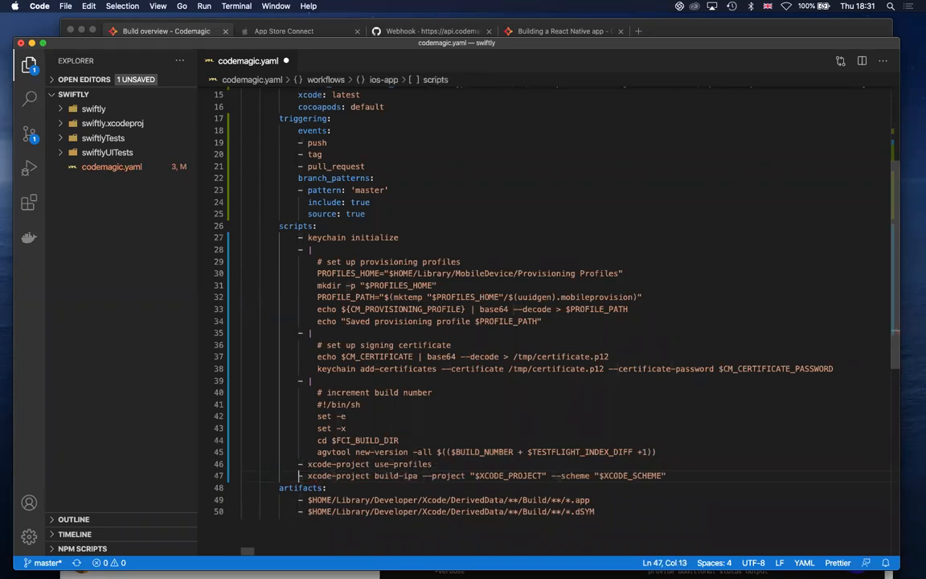
{"action": "left_click_drag", "start_coordinate": [418, 475], "coordinate": [375, 476]}
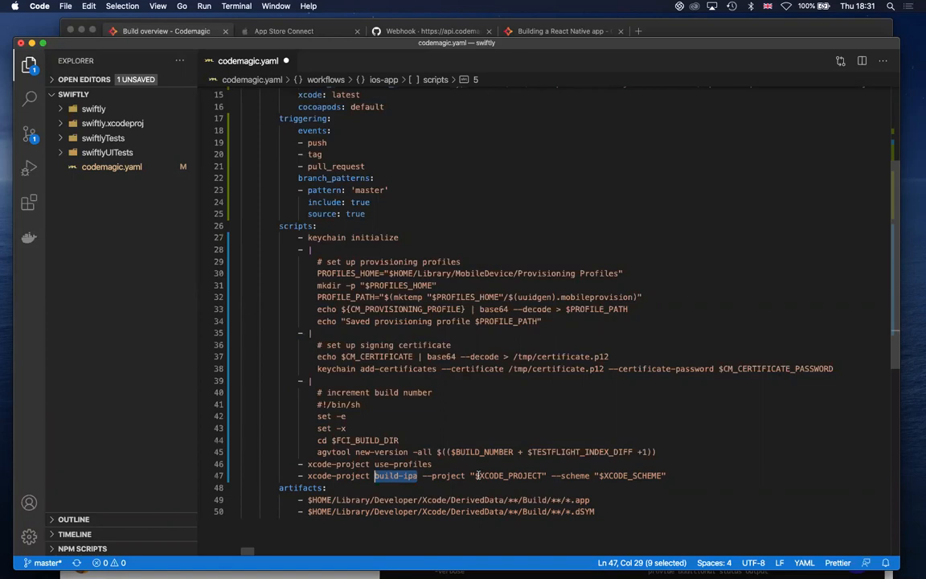
{"action": "scroll", "coordinate": [370, 181], "scroll_direction": "up", "scroll_amount": 3}
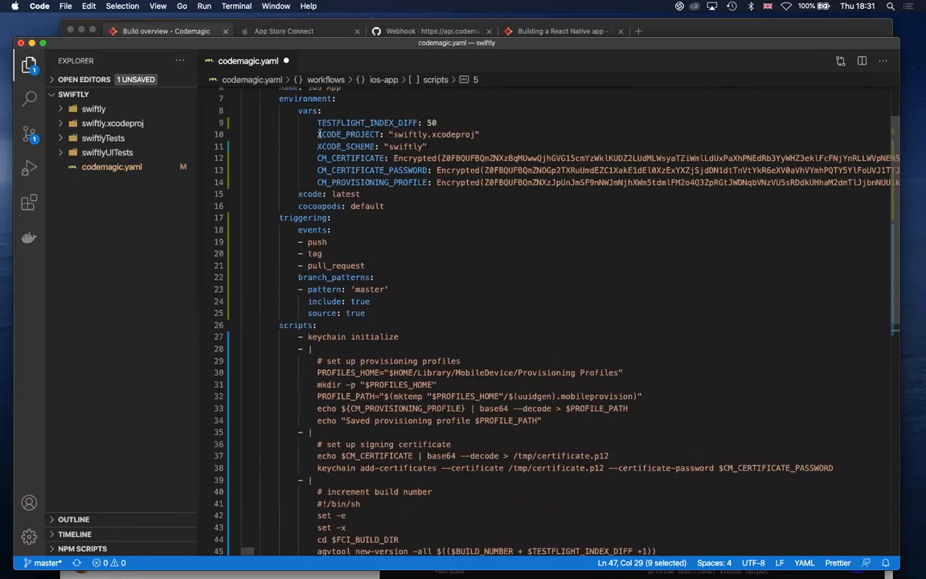
{"action": "scroll", "coordinate": [527, 233], "scroll_direction": "down", "scroll_amount": 3}
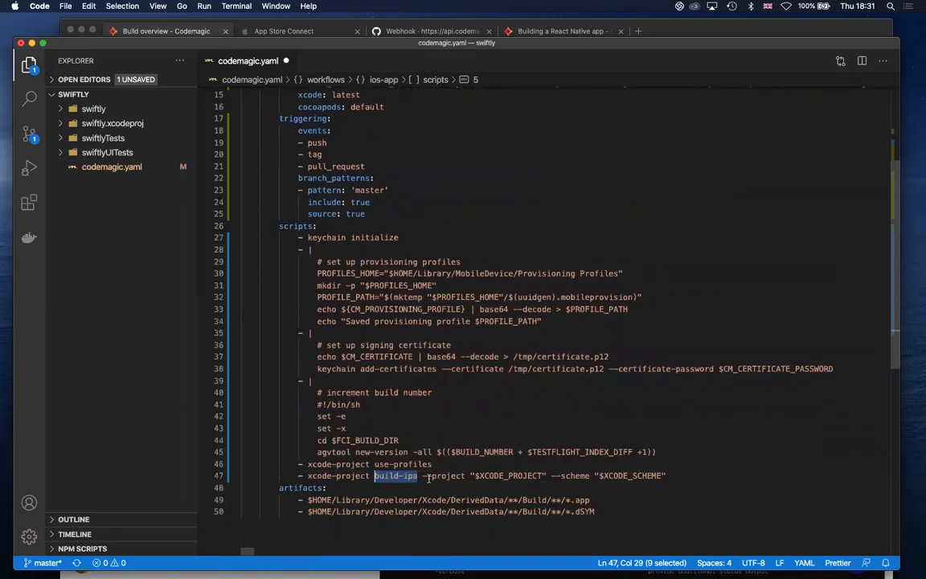
{"action": "left_click", "coordinate": [685, 472]}
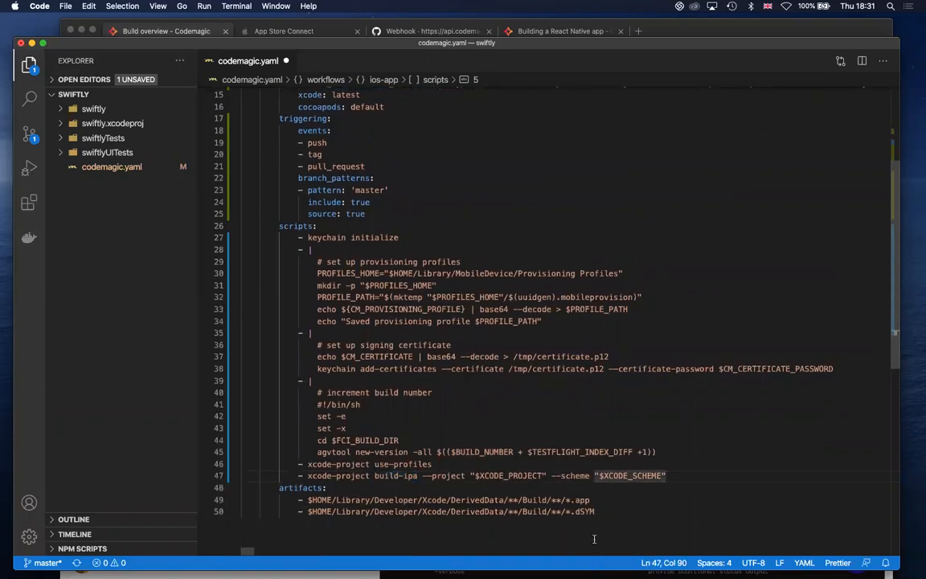
{"action": "scroll", "coordinate": [592, 472], "scroll_direction": "down", "scroll_amount": 2}
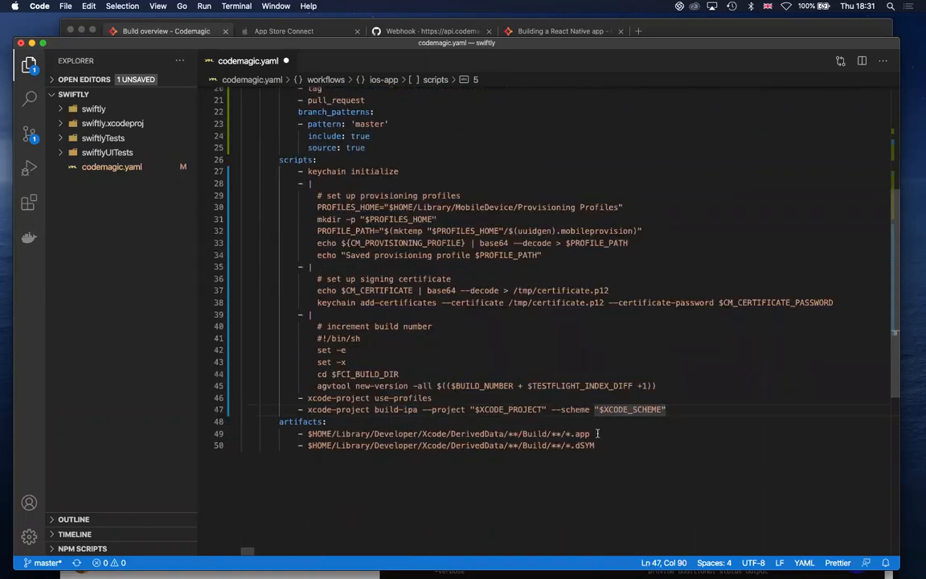
Replace the .app path under artifacts in codemagic.yaml with the copied "build/ios/ipa/*.ipa" and save the file
{"action": "left_click_drag", "start_coordinate": [596, 434], "coordinate": [307, 435]}
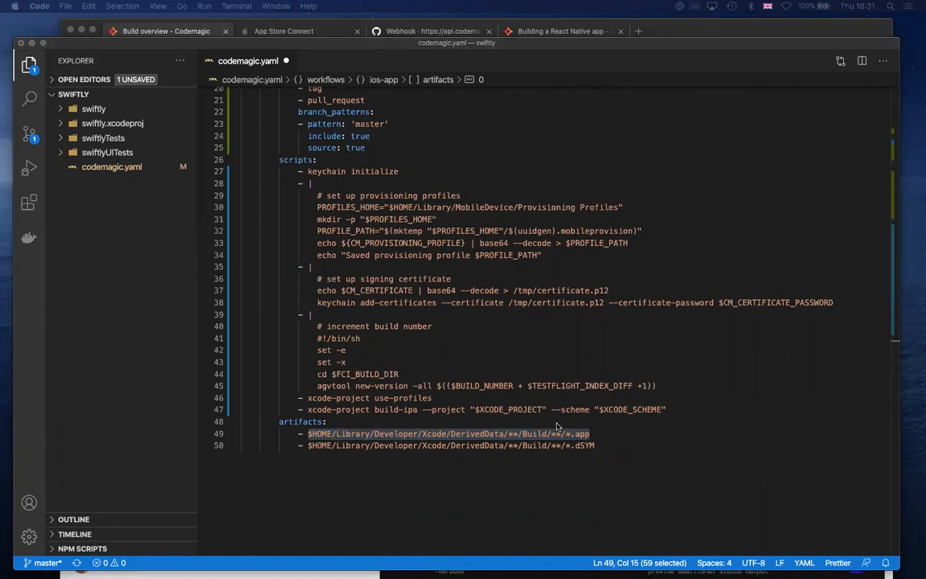
{"action": "left_click", "coordinate": [600, 432]}
{"action": "left_click_drag", "start_coordinate": [600, 431], "coordinate": [297, 433]}
{"action": "type", "text": "- build/ios/ipa/*.ipa"}
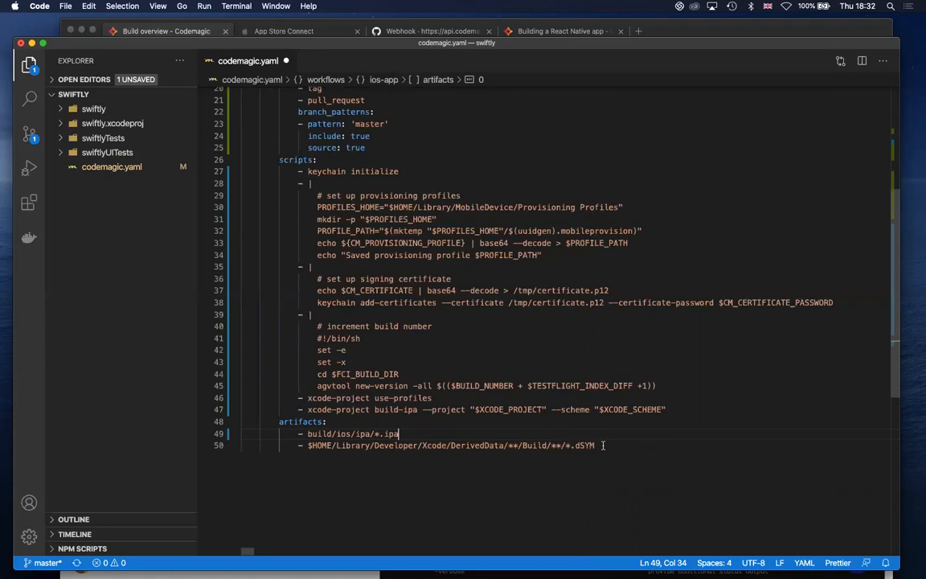
{"action": "left_click", "coordinate": [603, 444]}
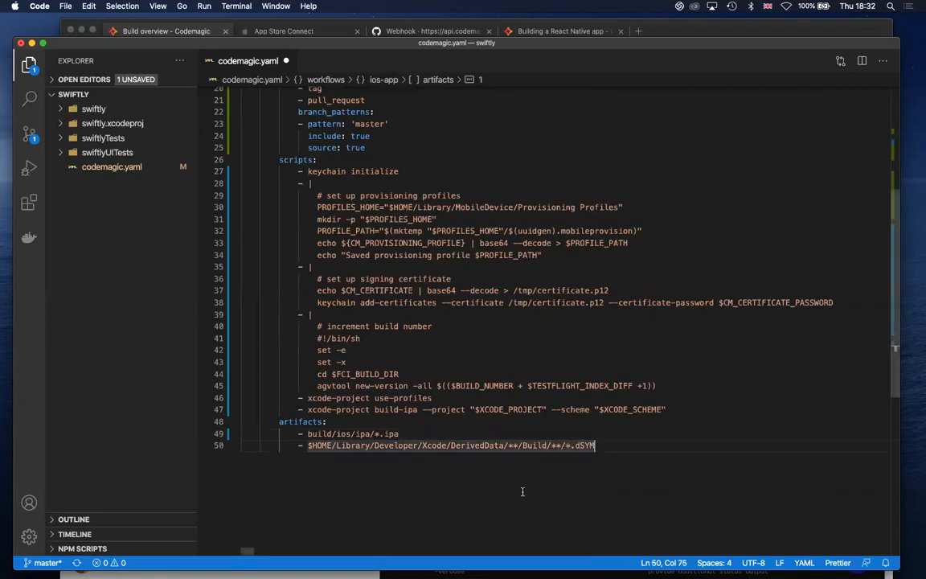
{"action": "key", "text": "super+s"}
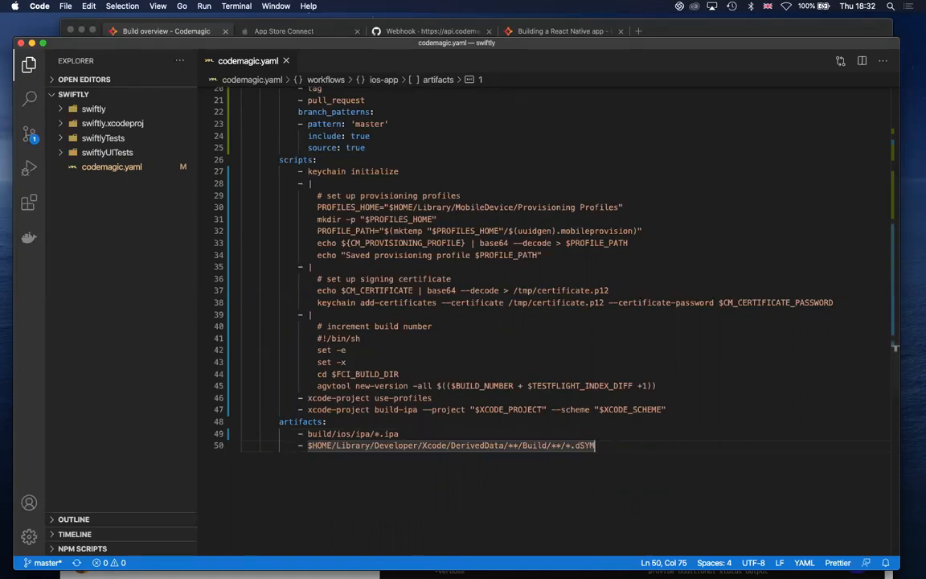
Paste the copied publishing block with the app_store_connect Apple ID and encrypted password on a new line below the .dSYM artifact
{"action": "left_click", "coordinate": [663, 449]}
{"action": "key", "text": "Return"}
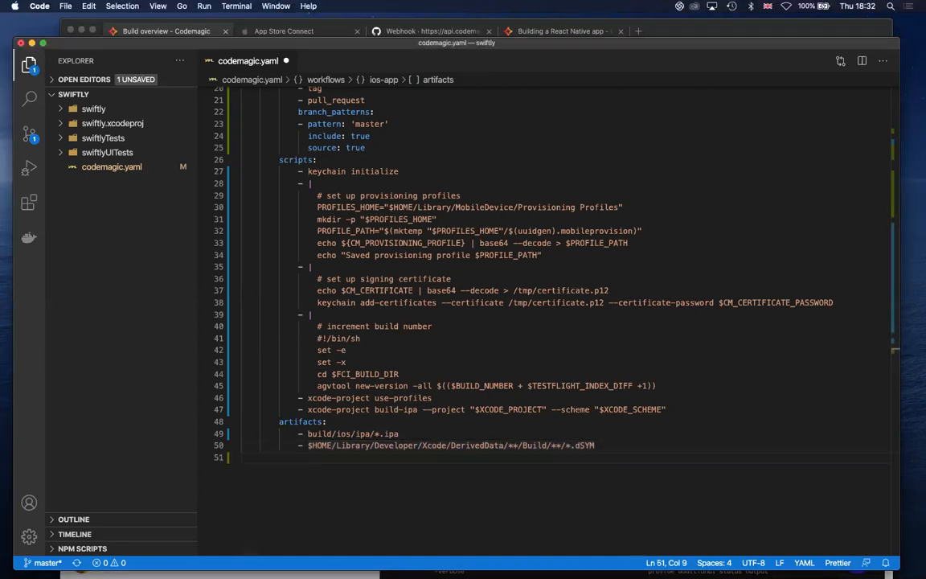
{"action": "key", "text": "super+Tab"}
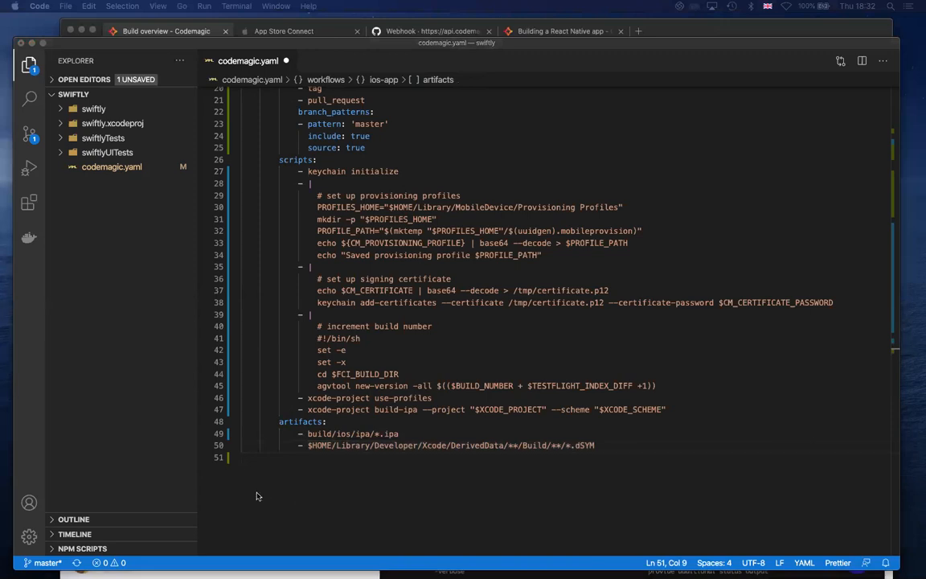
{"action": "left_click", "coordinate": [289, 456]}
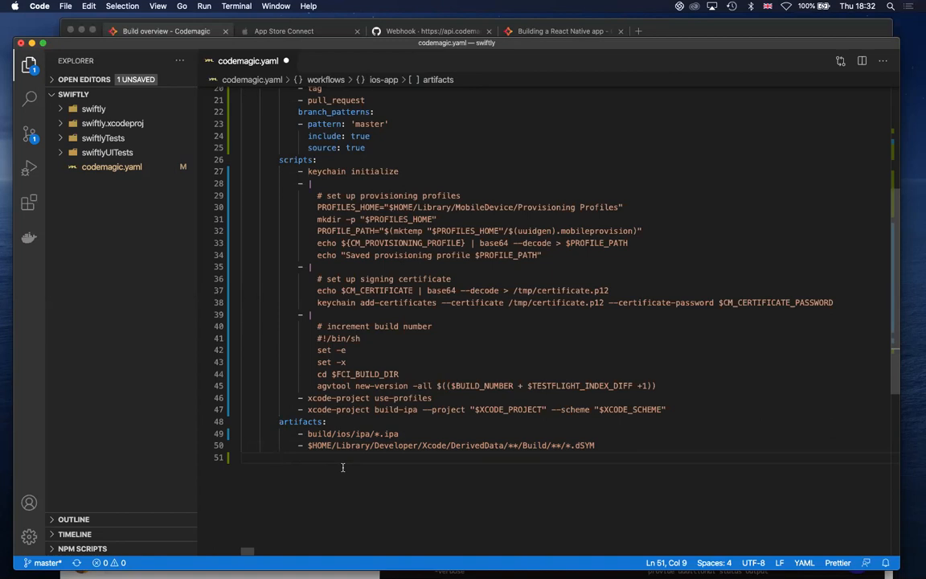
{"action": "key", "text": "super+v"}
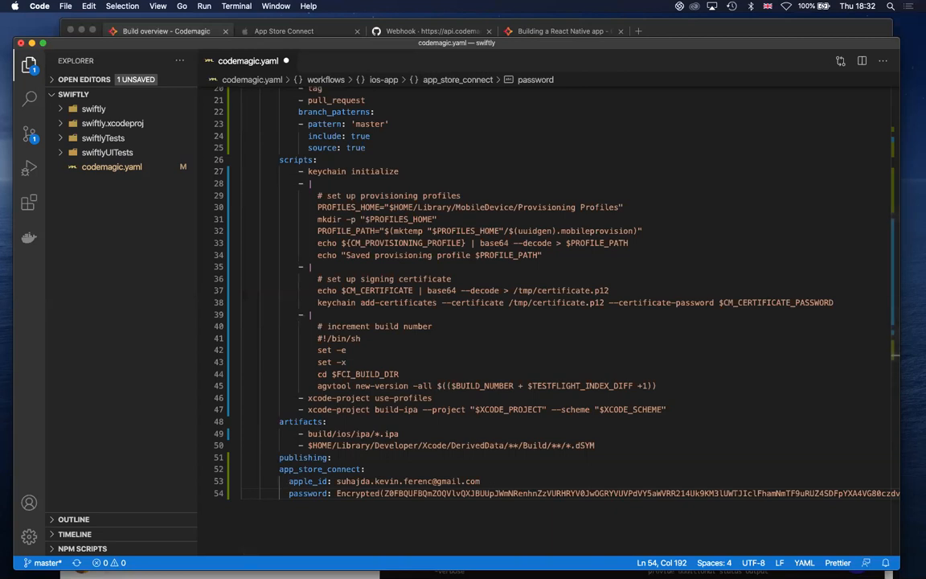
Indent app_store_connect one level under publishing, nest its apple_id and password entries below it, and save codemagic.yaml
{"action": "left_click", "coordinate": [279, 469]}
{"action": "key", "text": "Tab"}
{"action": "left_click", "coordinate": [288, 480]}
{"action": "key", "text": "Tab"}
{"action": "key", "text": "Tab"}
{"action": "left_click", "coordinate": [288, 493]}
{"action": "key", "text": "Tab"}
{"action": "key", "text": "Tab"}
{"action": "key", "text": "Tab"}
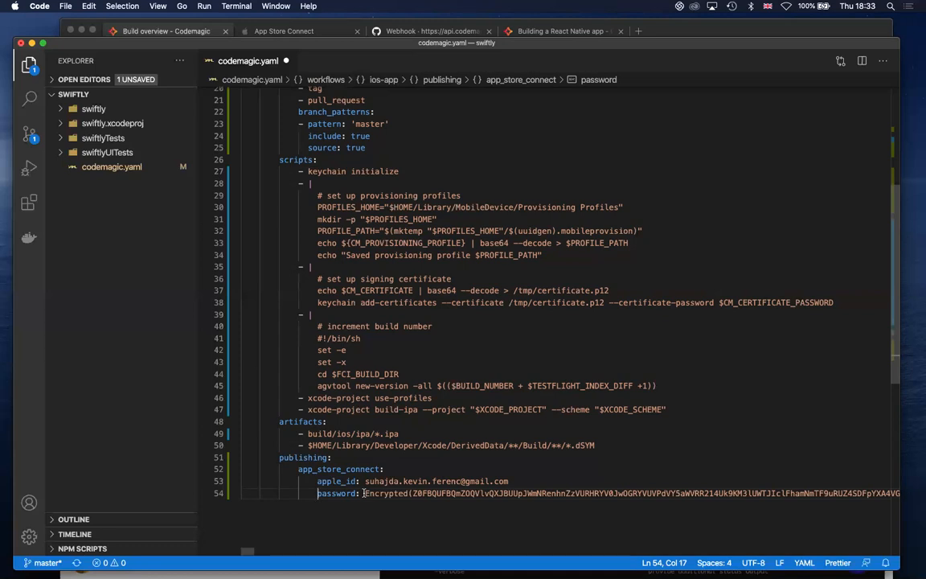
{"action": "key", "text": "super+s"}
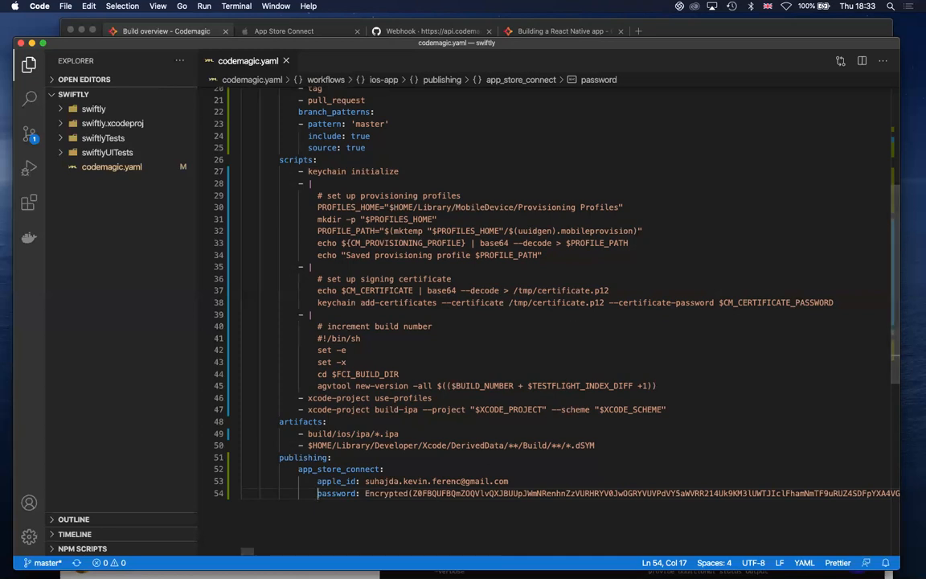
Review the finished codemagic.yaml, then switch to iTerm and stage all changes in the swiftly repository with "git add ."
{"action": "scroll", "coordinate": [475, 412], "scroll_direction": "up", "scroll_amount": 7}
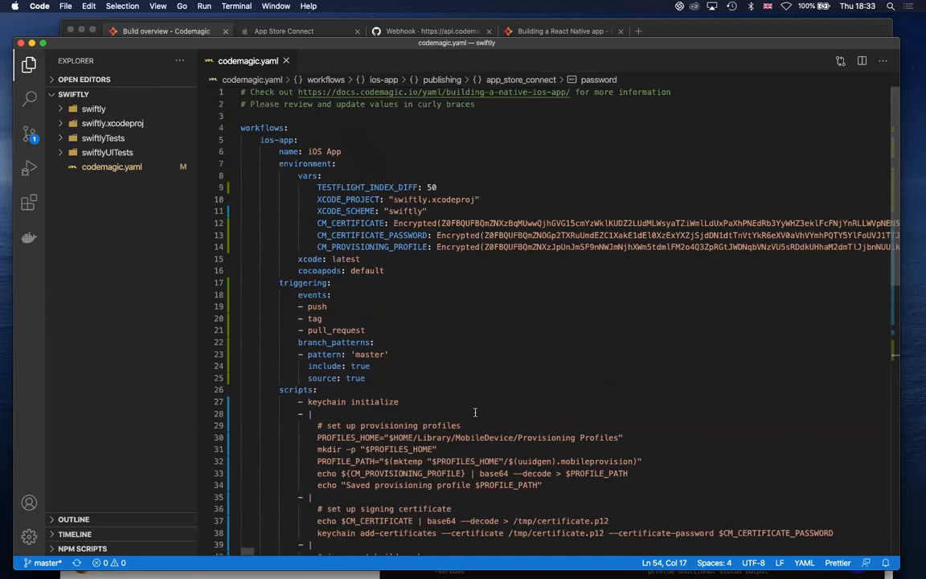
{"action": "scroll", "coordinate": [496, 227], "scroll_direction": "down", "scroll_amount": 6}
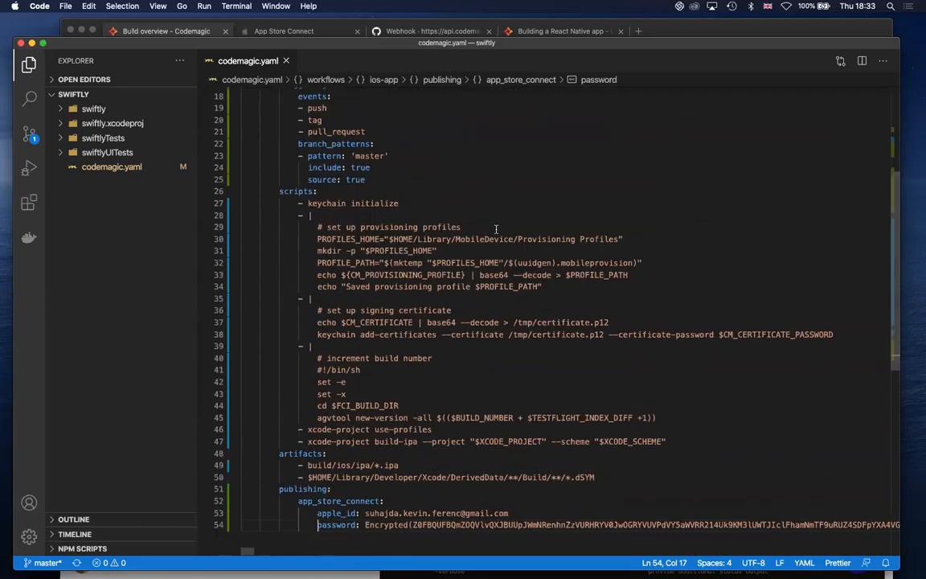
{"action": "scroll", "coordinate": [498, 235], "scroll_direction": "up", "scroll_amount": 6}
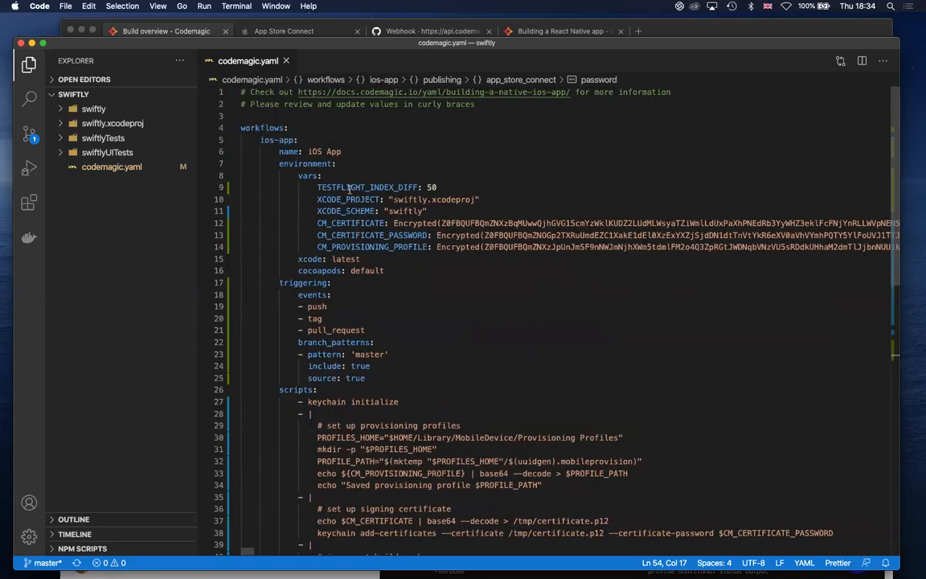
{"action": "scroll", "coordinate": [365, 203], "scroll_direction": "down", "scroll_amount": 4}
{"action": "scroll", "coordinate": [364, 203], "scroll_direction": "down", "scroll_amount": 4}
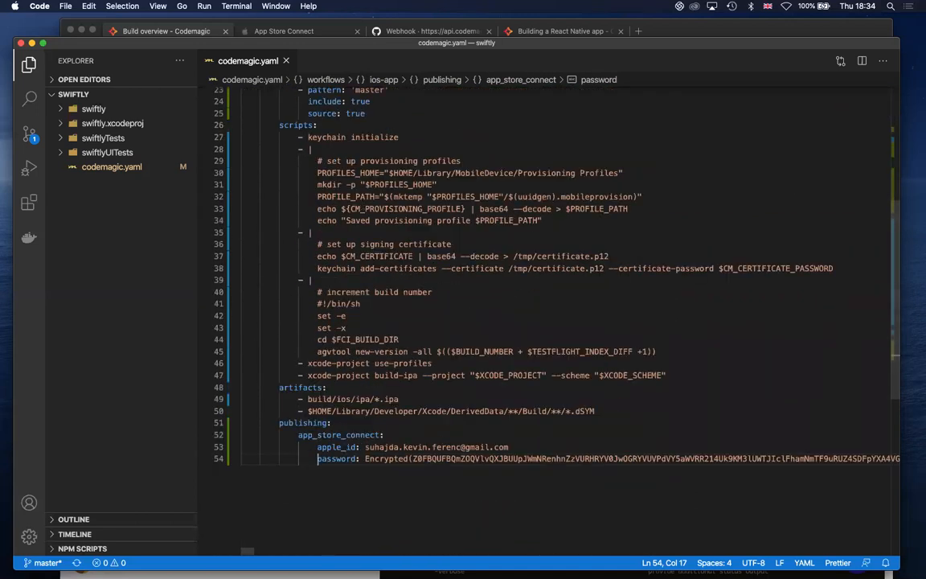
{"action": "key", "text": "super+Tab"}
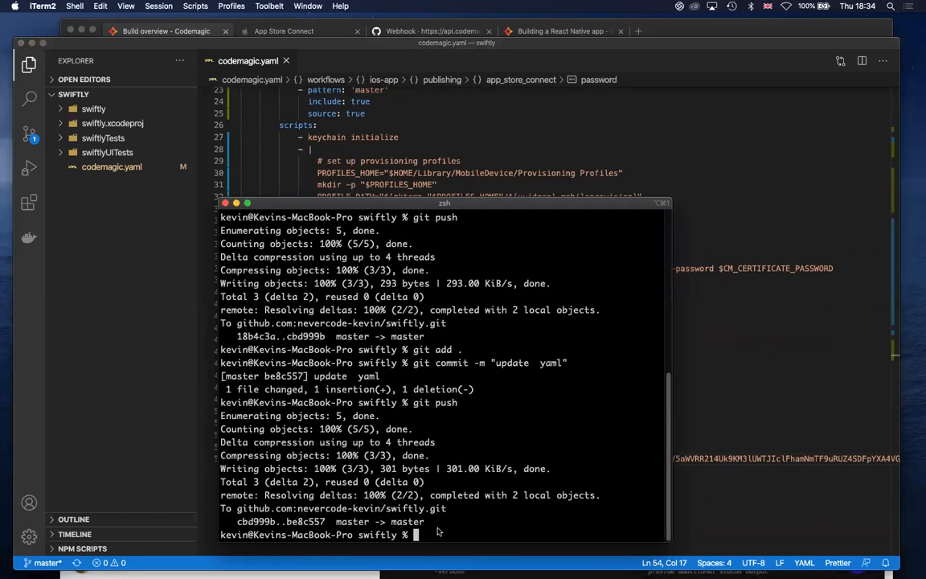
{"action": "type", "text": "git push"}
{"action": "key", "text": "Up"}
{"action": "key", "text": "Up"}
{"action": "key", "text": "Return"}
Commit the staged changes with the message "update yaml" and push them to the remote master branch
{"action": "key", "text": "Up"}
{"action": "key", "text": "Up"}
{"action": "key", "text": "Up"}
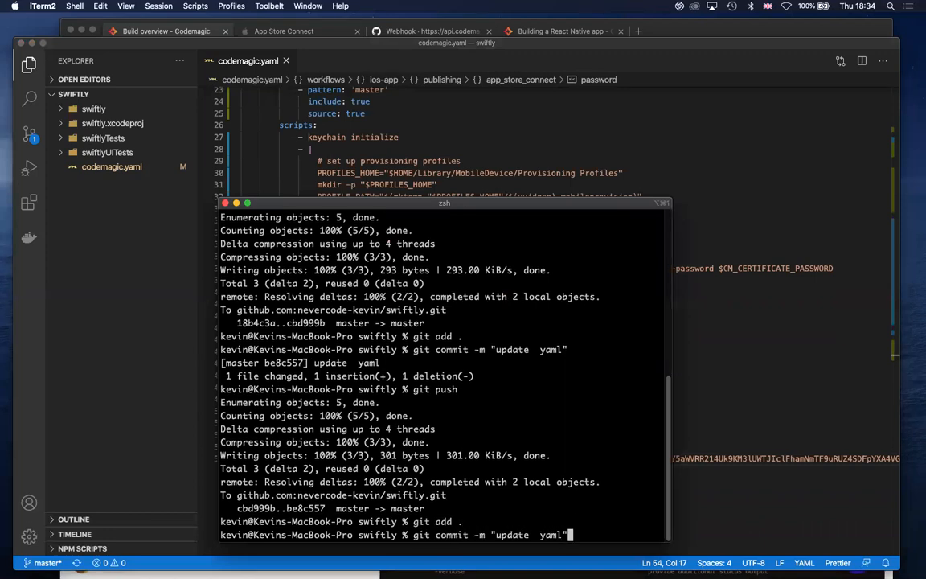
{"action": "key", "text": "Return"}
{"action": "key", "text": "Up"}
{"action": "key", "text": "Up"}
{"action": "key", "text": "Up"}
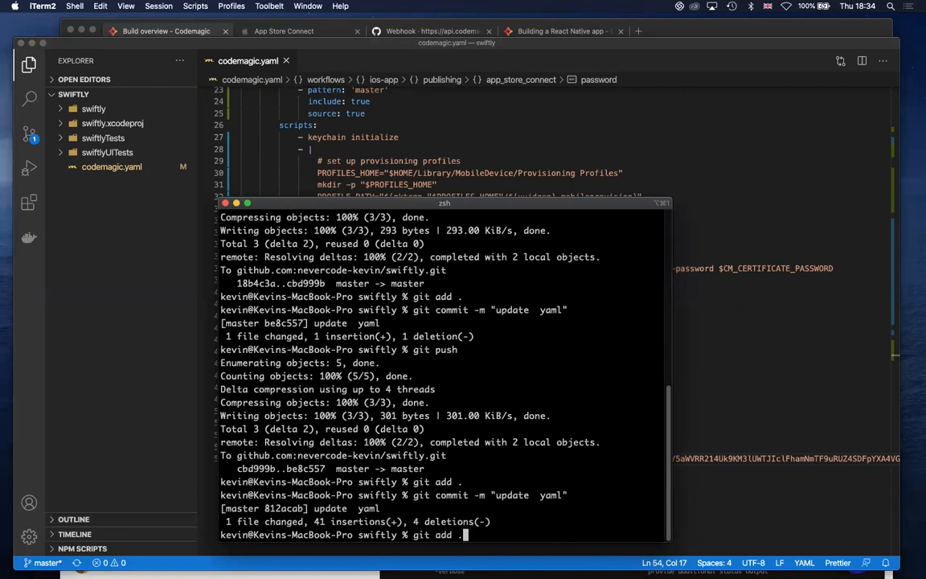
{"action": "key", "text": "Return"}
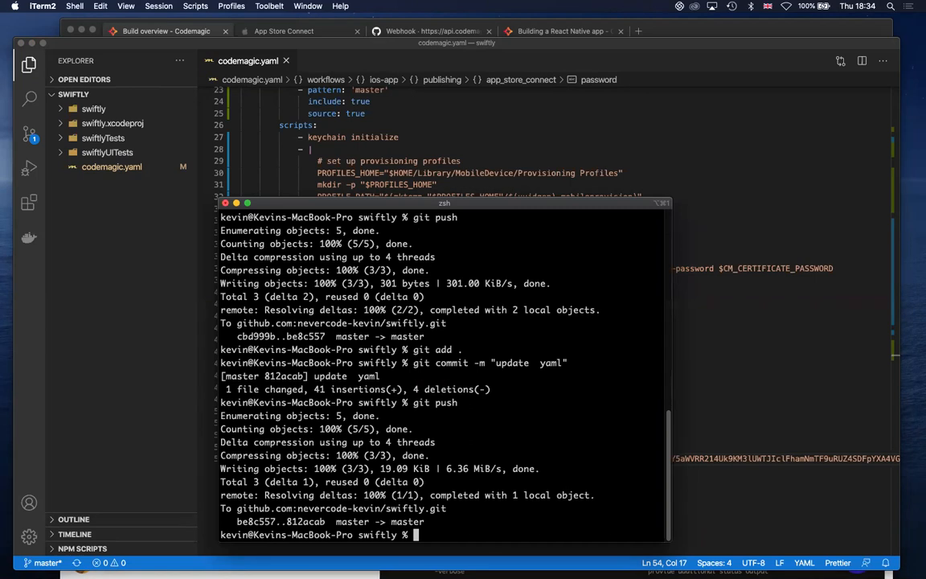
In Edge, open the newest swiftly build on Codemagic and expand the log of its xcode-project build-ipa step
{"action": "key", "text": "super+Tab"}
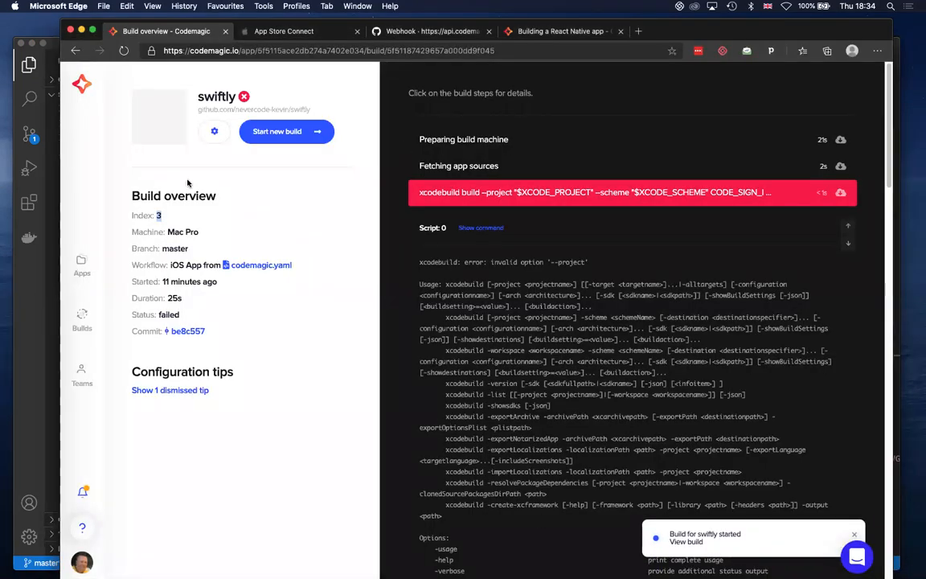
{"action": "left_click", "coordinate": [82, 318]}
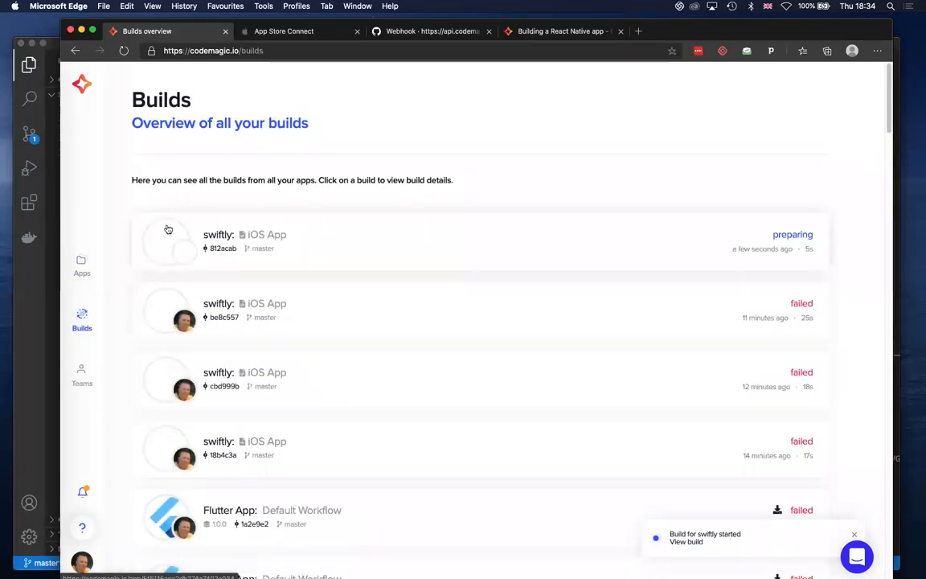
{"action": "left_click", "coordinate": [566, 241]}
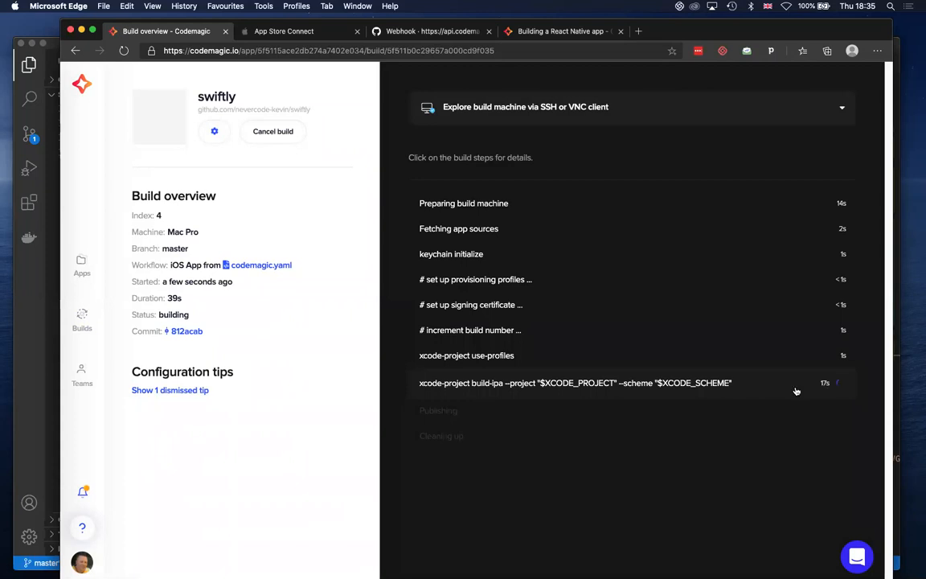
{"action": "left_click", "coordinate": [664, 383]}
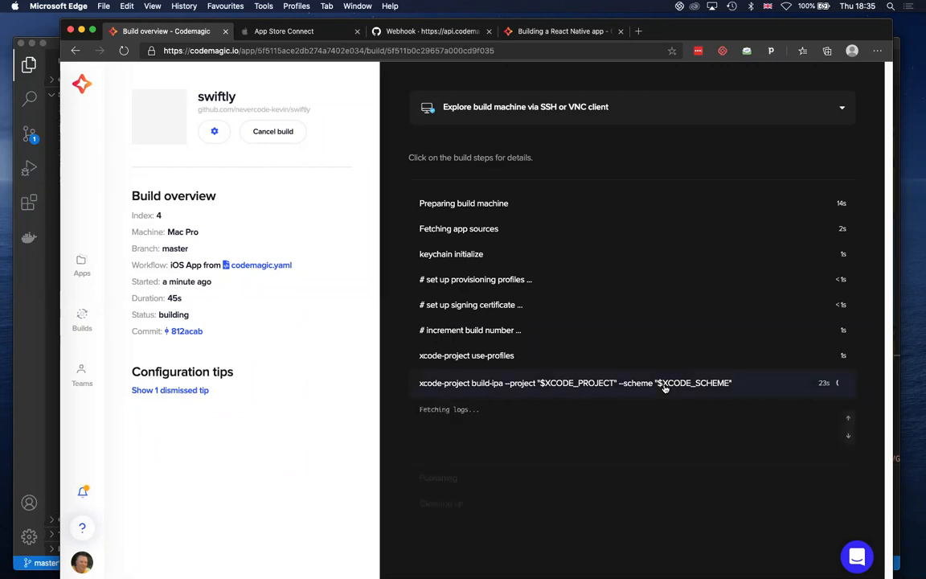
Check the build's artifacts and expanded Publishing log, and collapse the build-ipa log above it
{"action": "scroll", "coordinate": [699, 439], "scroll_direction": "down", "scroll_amount": 1}
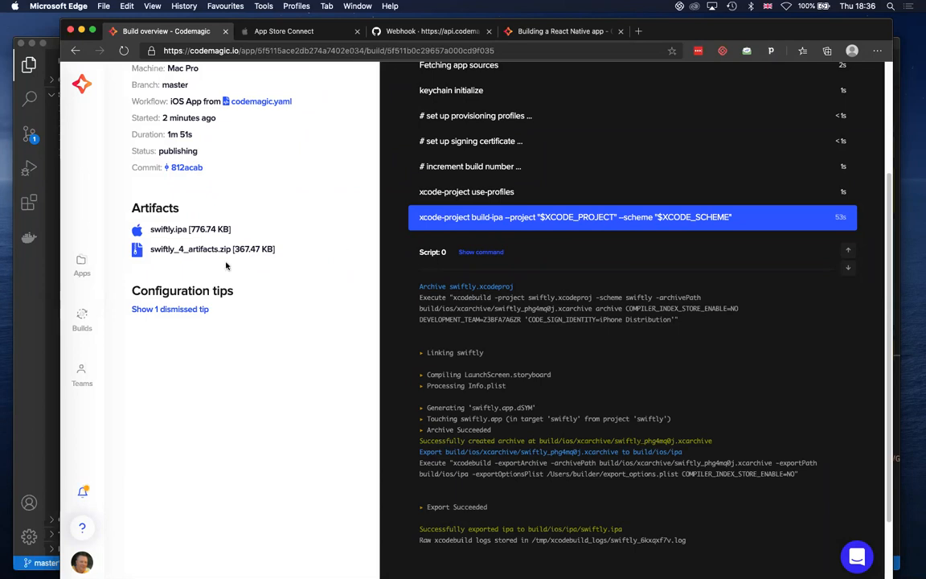
{"action": "scroll", "coordinate": [226, 266], "scroll_direction": "up", "scroll_amount": 4}
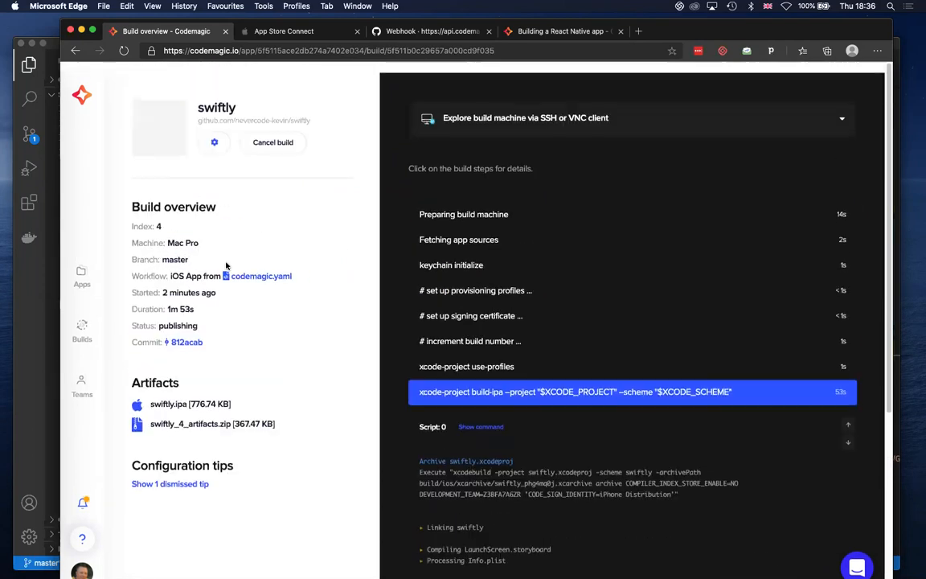
{"action": "scroll", "coordinate": [226, 266], "scroll_direction": "down", "scroll_amount": 2}
{"action": "scroll", "coordinate": [226, 266], "scroll_direction": "down", "scroll_amount": 1}
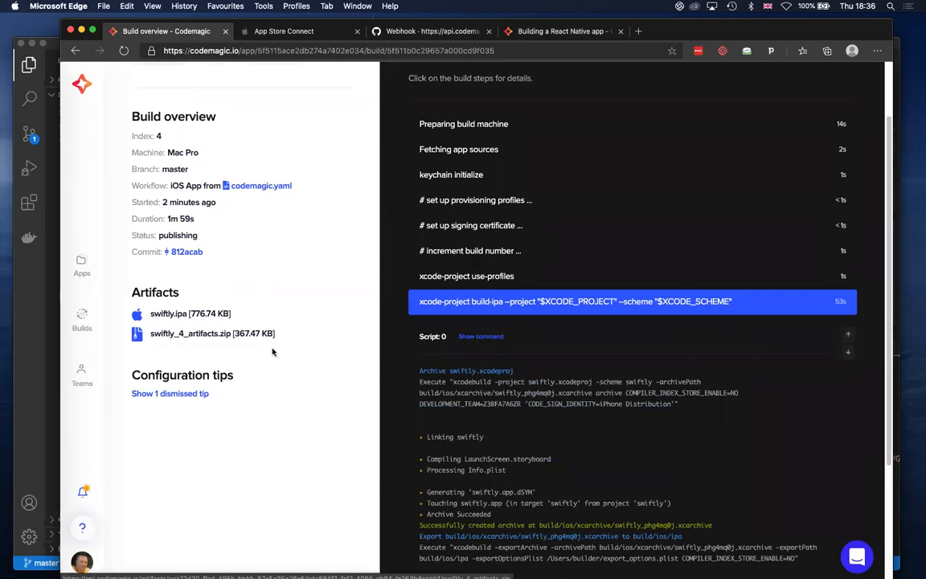
{"action": "scroll", "coordinate": [292, 343], "scroll_direction": "down", "scroll_amount": 5}
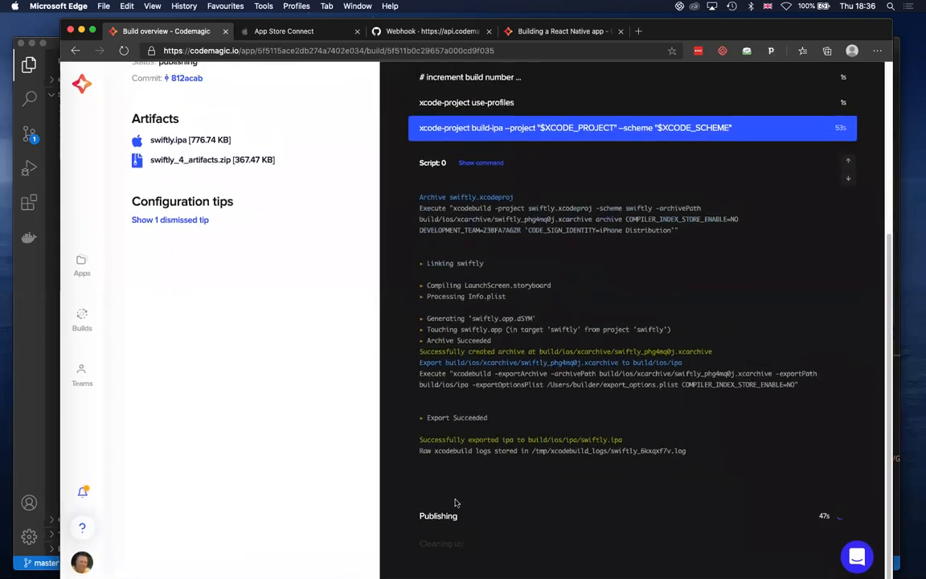
{"action": "left_click", "coordinate": [464, 516]}
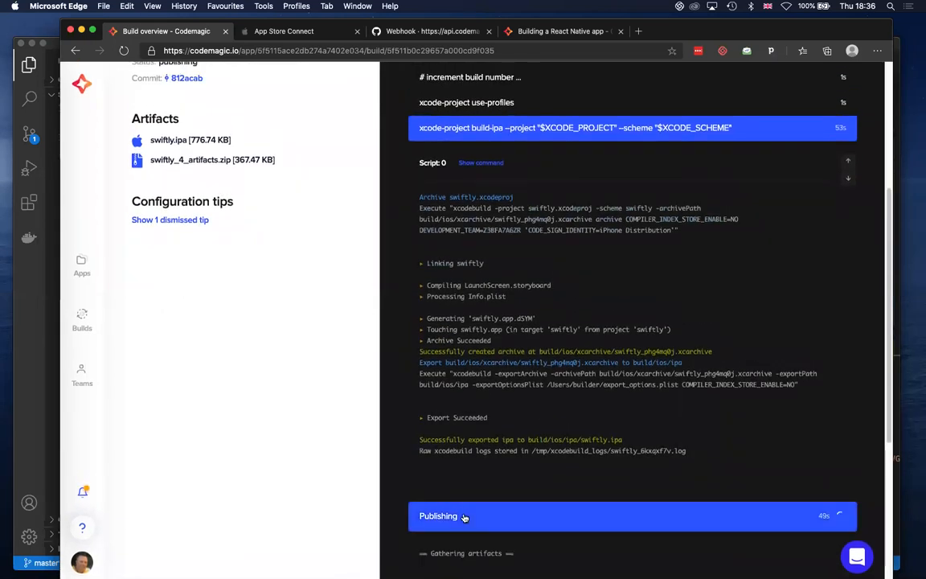
{"action": "scroll", "coordinate": [645, 386], "scroll_direction": "down", "scroll_amount": 4}
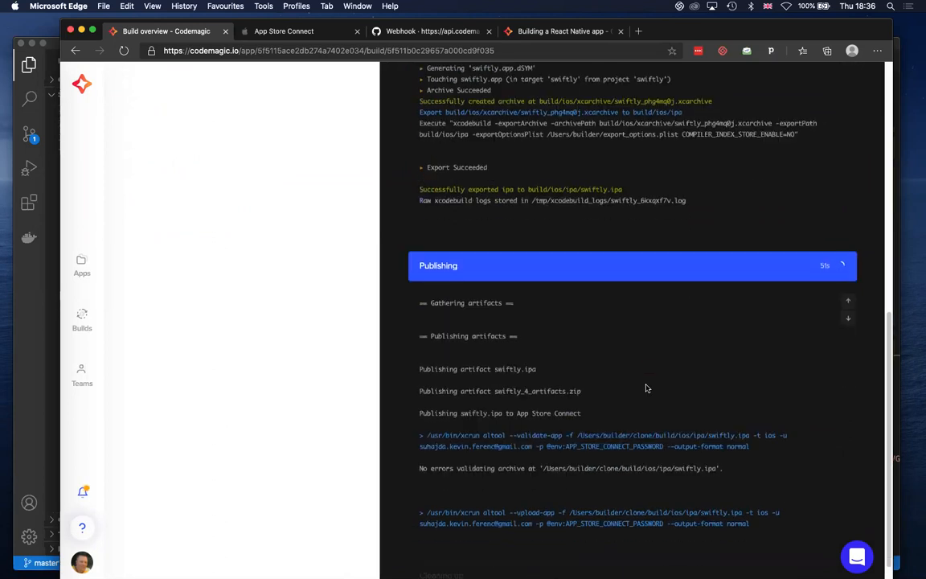
{"action": "scroll", "coordinate": [646, 388], "scroll_direction": "up", "scroll_amount": 4}
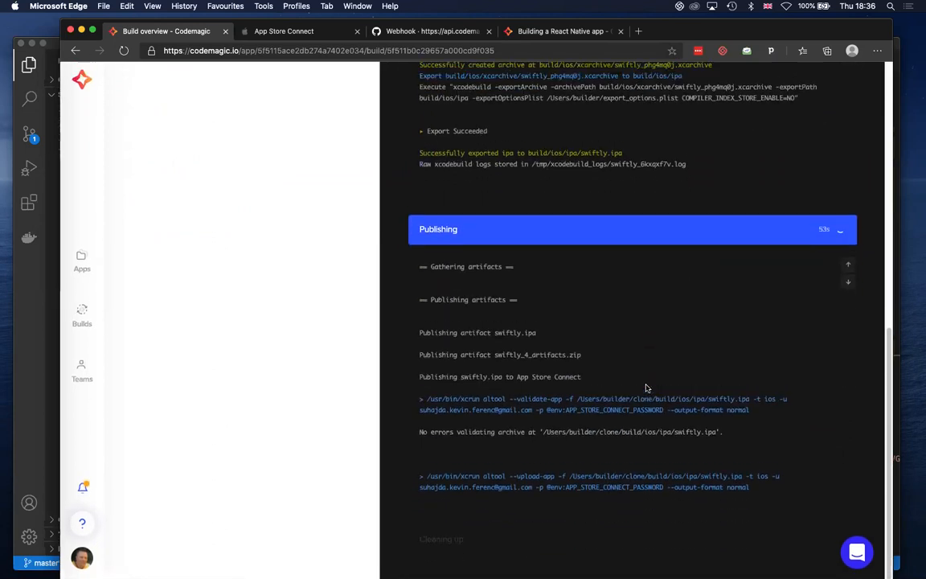
{"action": "scroll", "coordinate": [645, 389], "scroll_direction": "up", "scroll_amount": 4}
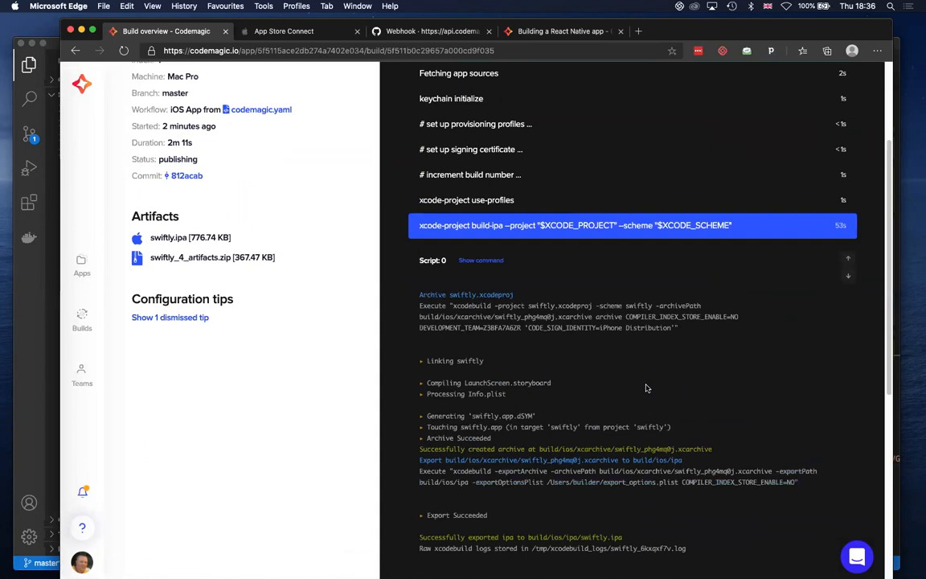
{"action": "left_click", "coordinate": [630, 228]}
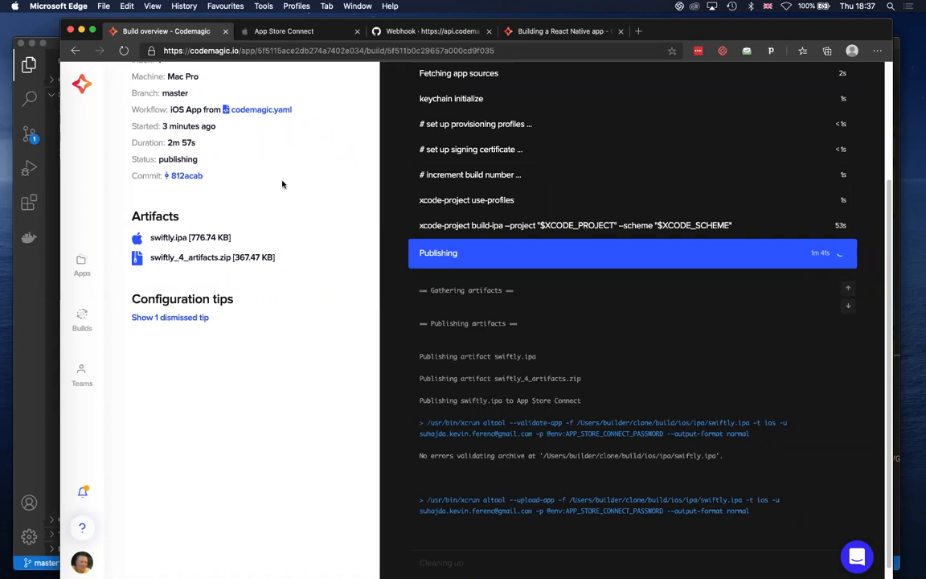
Open the Codemagic documentation and go to "Building a native iOS app" in the Codemagic with YAML section
{"action": "left_click", "coordinate": [82, 527]}
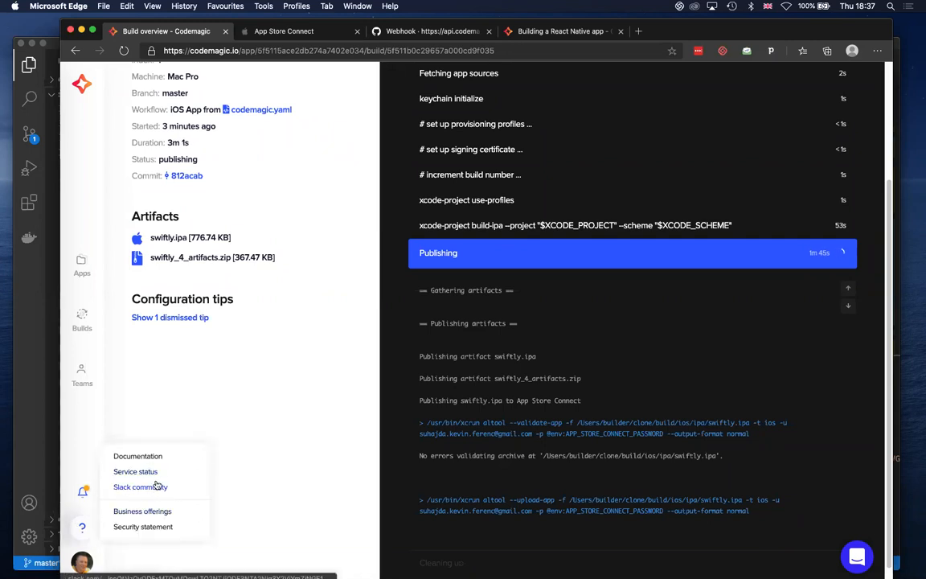
{"action": "left_click", "coordinate": [155, 457]}
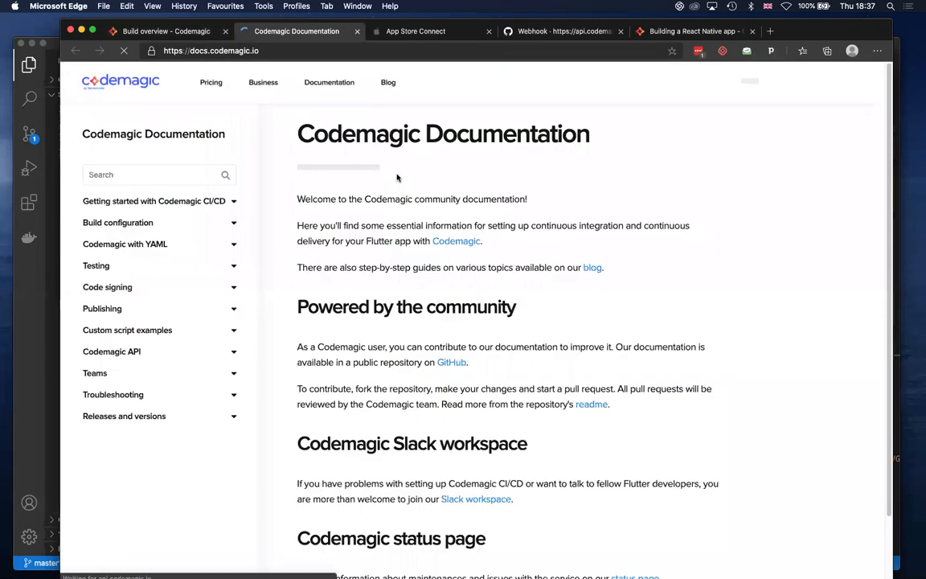
{"action": "left_click", "coordinate": [152, 245]}
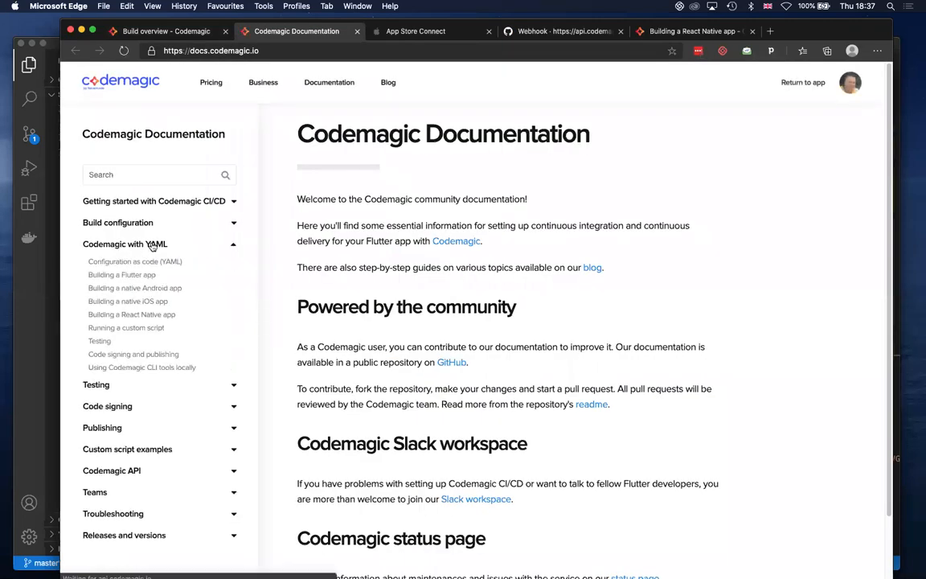
{"action": "left_click", "coordinate": [148, 302]}
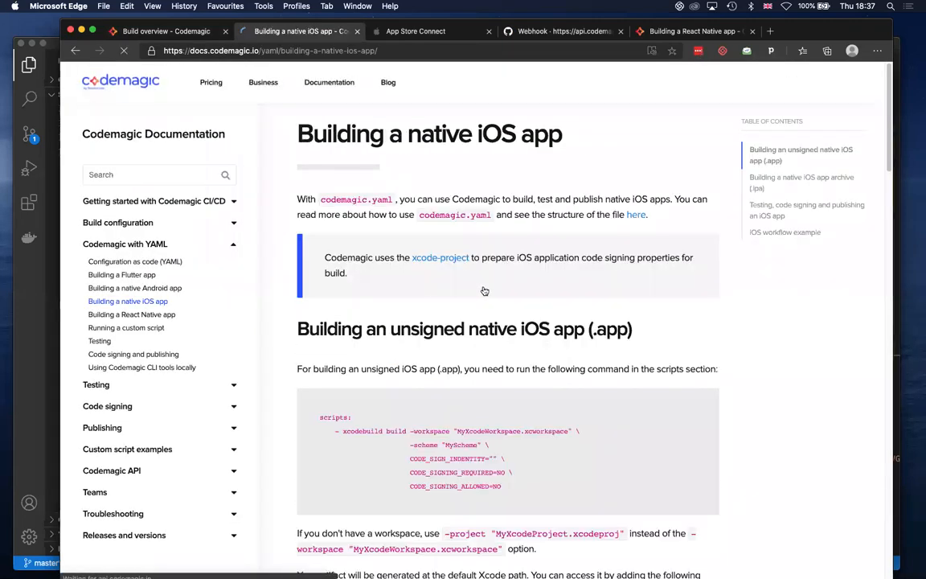
Examine the iOS workflow example on the native iOS app documentation page, including its environment variables, signing scripts and publishing section
{"action": "scroll", "coordinate": [484, 290], "scroll_direction": "down", "scroll_amount": 15}
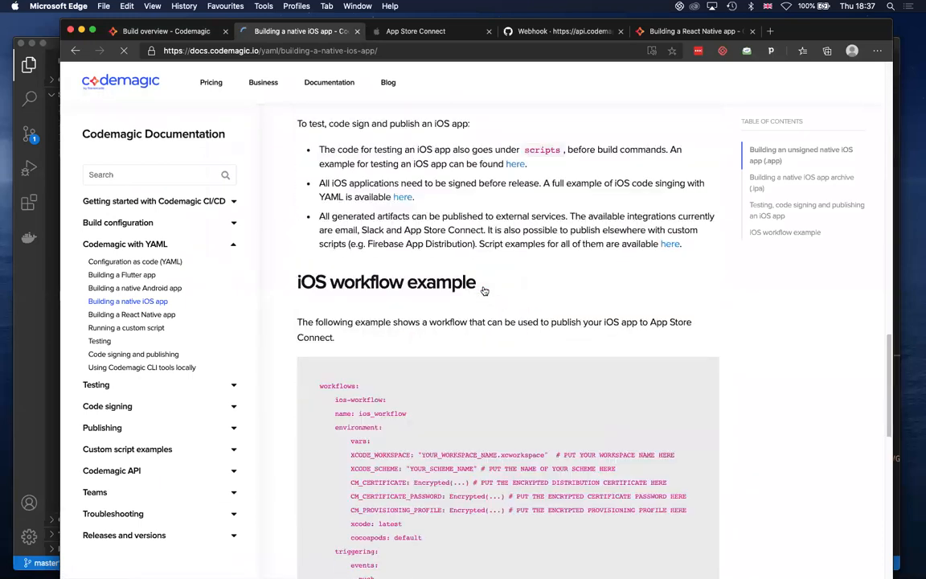
{"action": "scroll", "coordinate": [484, 290], "scroll_direction": "down", "scroll_amount": 10}
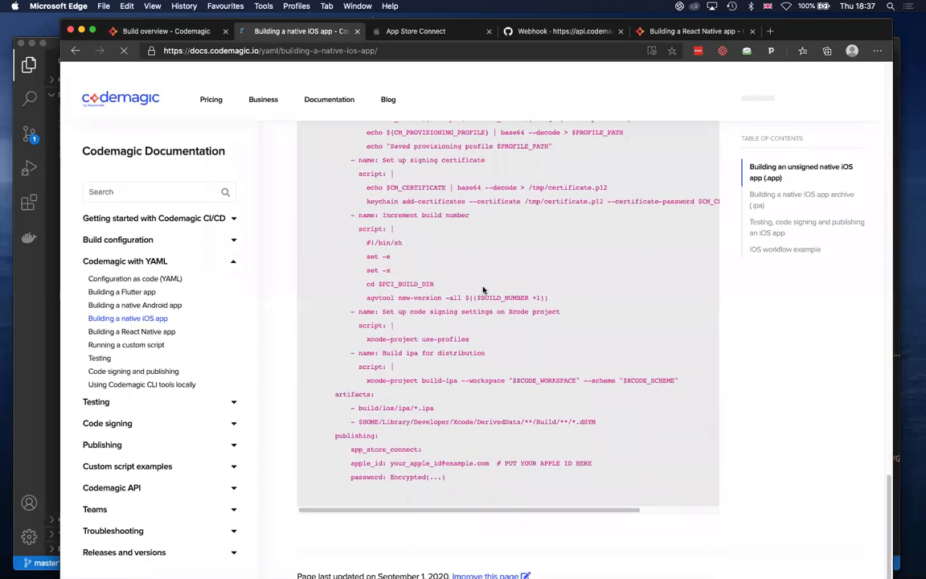
{"action": "scroll", "coordinate": [484, 290], "scroll_direction": "up", "scroll_amount": 4}
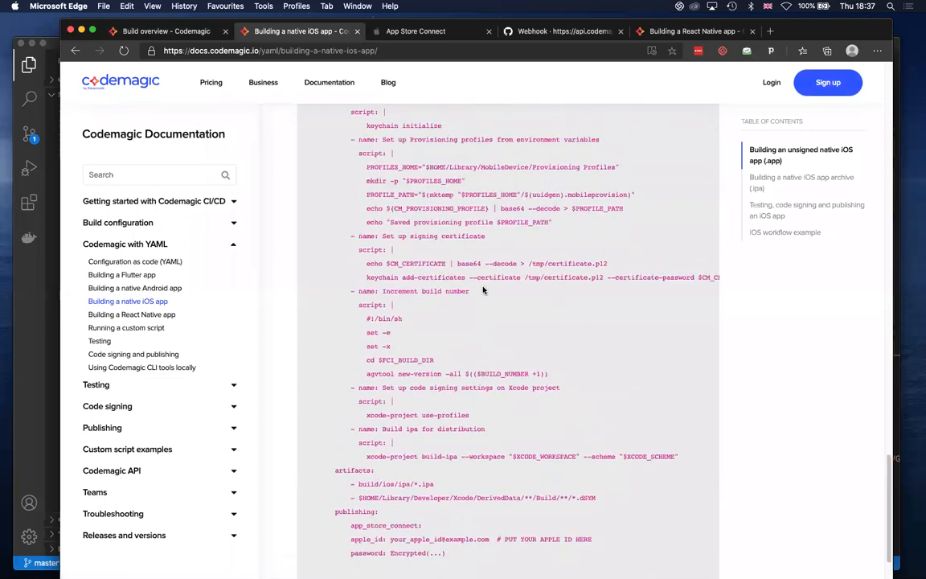
{"action": "scroll", "coordinate": [484, 290], "scroll_direction": "up", "scroll_amount": 4}
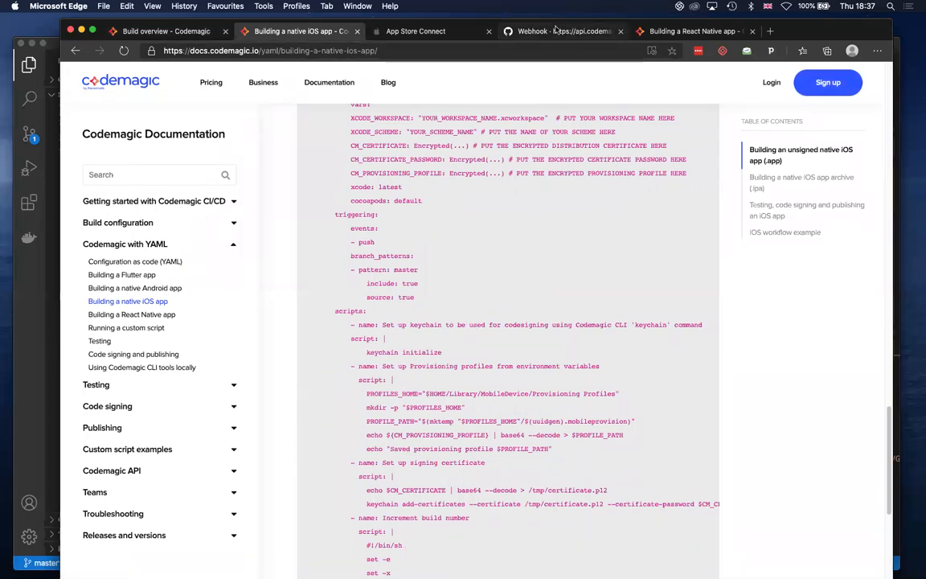
Check the already open "Building a React Native app" documentation page, and return to the swiftly build overview to review its build steps
{"action": "left_click", "coordinate": [665, 32]}
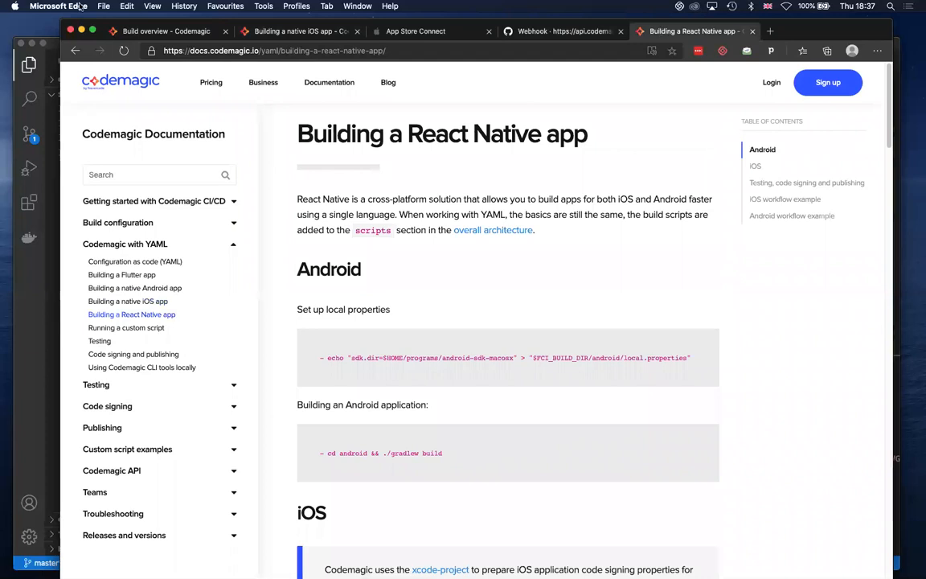
{"action": "left_click", "coordinate": [171, 34]}
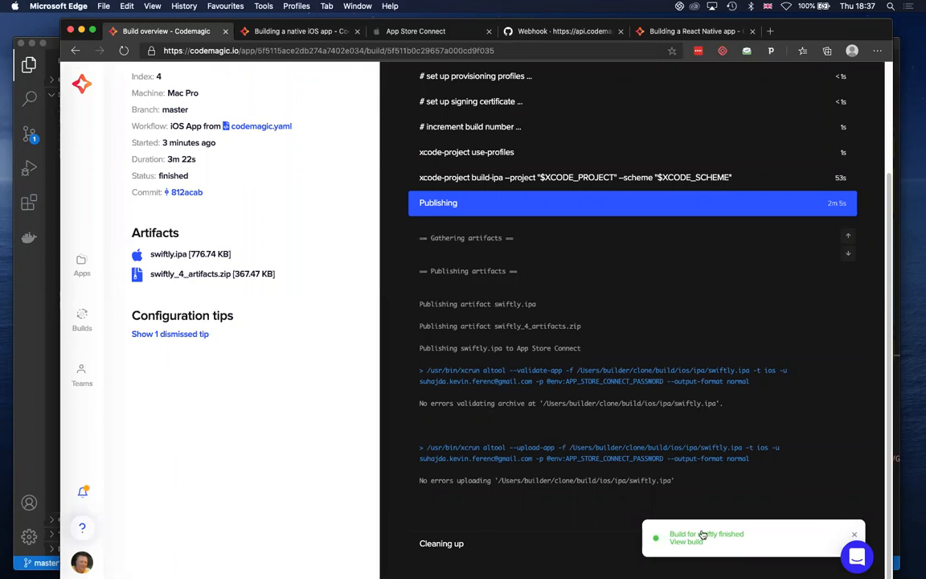
{"action": "scroll", "coordinate": [198, 286], "scroll_direction": "up", "scroll_amount": 1}
{"action": "scroll", "coordinate": [198, 286], "scroll_direction": "up", "scroll_amount": 3}
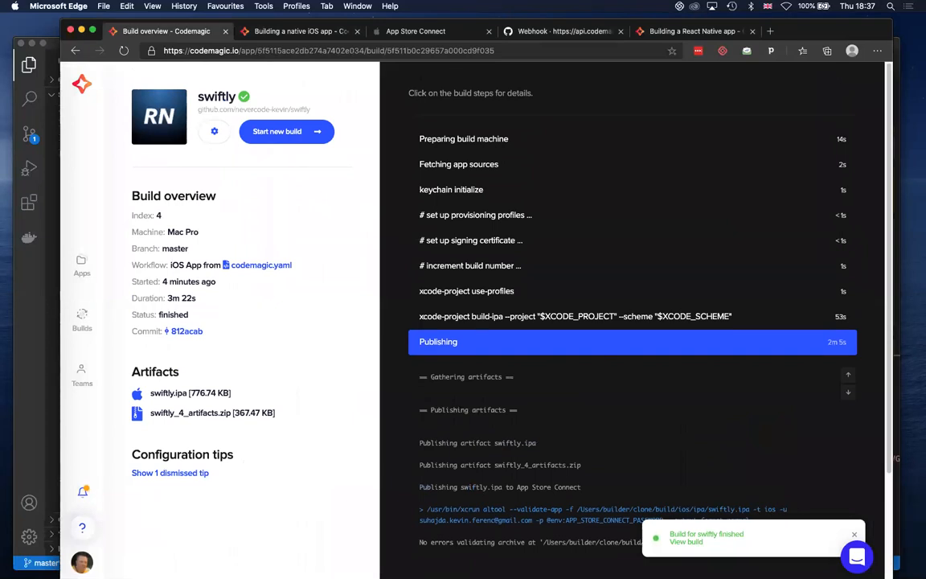
{"action": "key", "text": "super+Tab"}
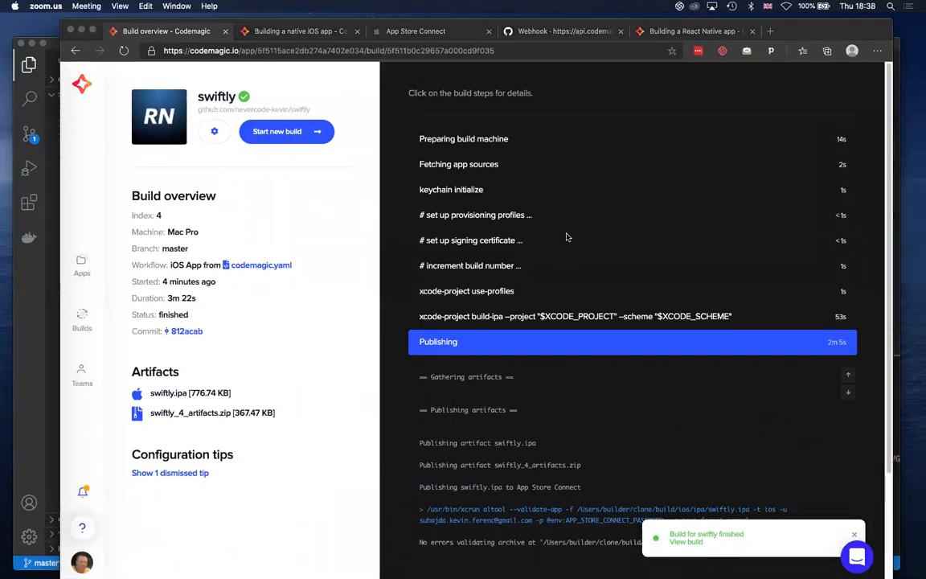